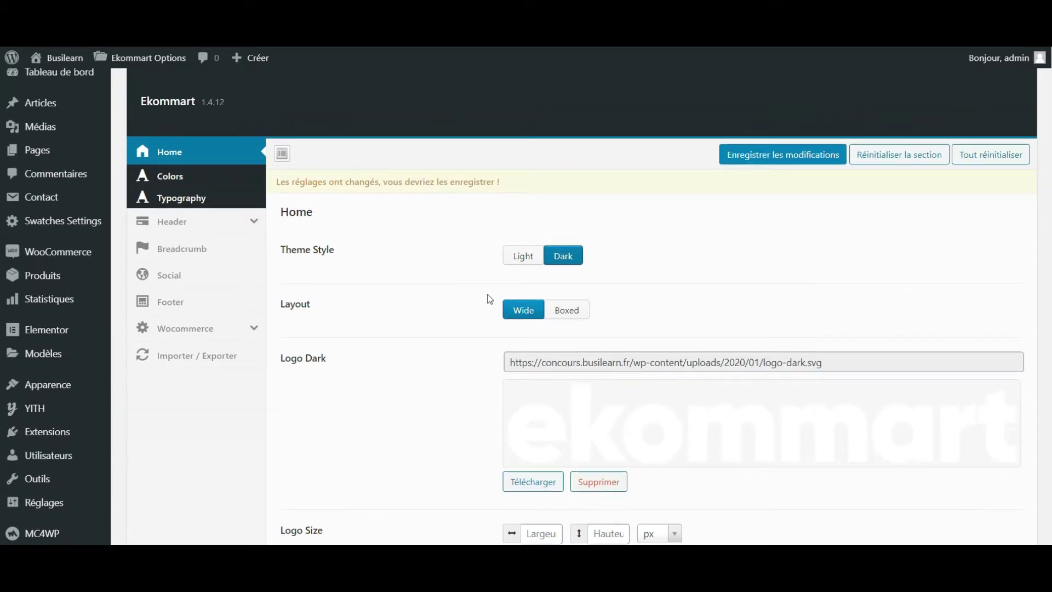
- Reload the theme options without saving the pending Dark theme style, and look over the storefront home page
scroll(490, 299, down, 2)
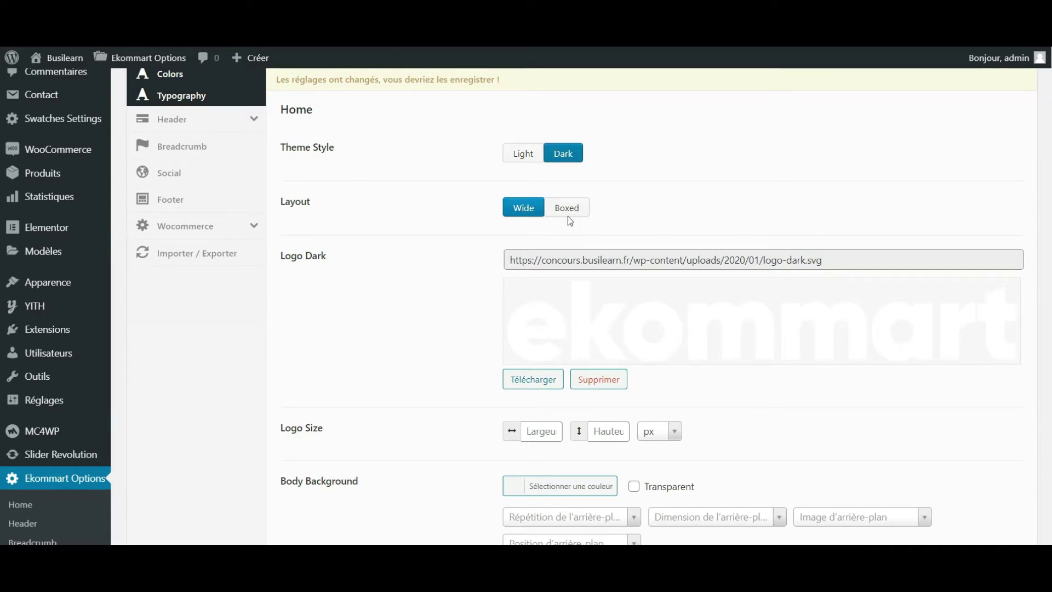
scroll(568, 216, up, 2)
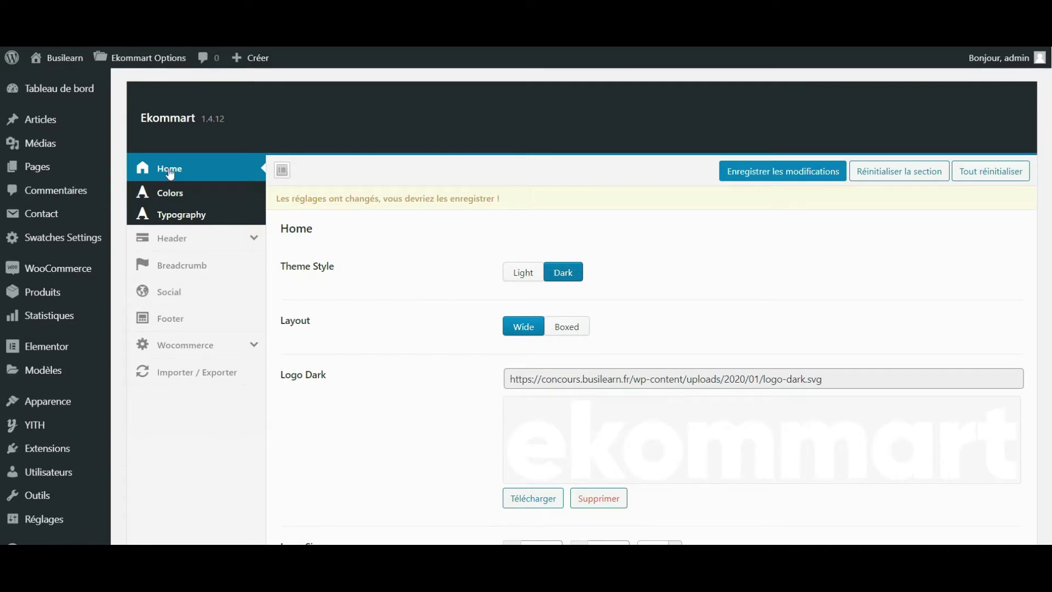
mouse_move(60, 58)
right_click(53, 83)
click(70, 92)
key(F5)
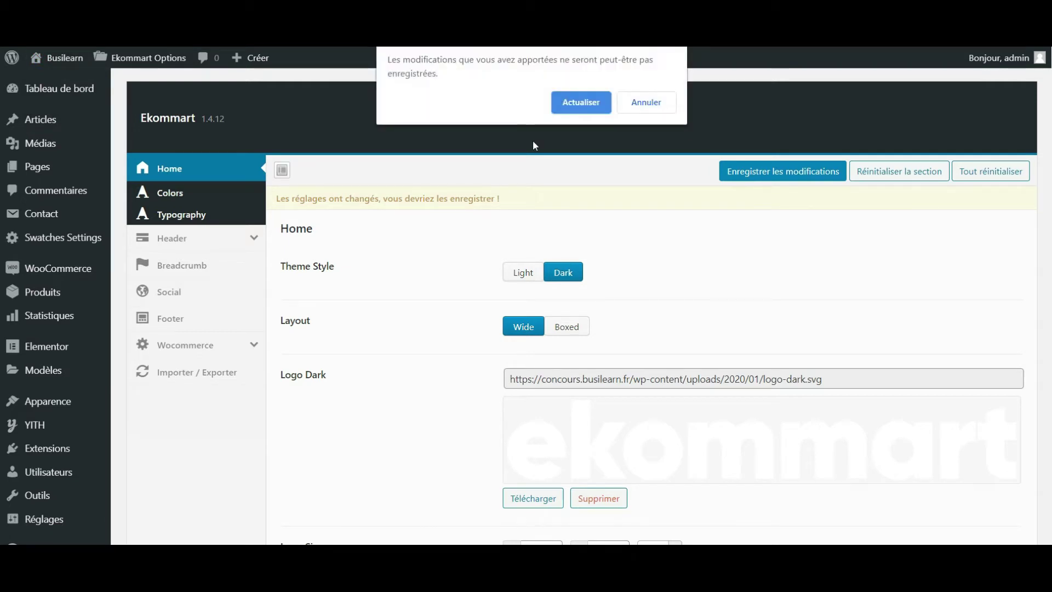
click(605, 102)
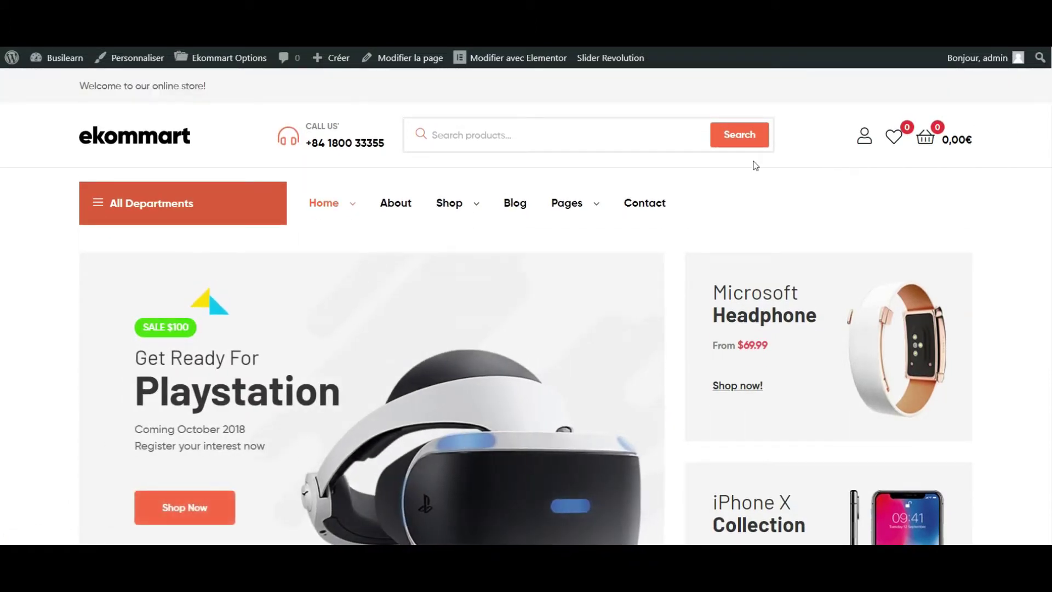
scroll(745, 143, down, 1)
scroll(745, 142, up, 1)
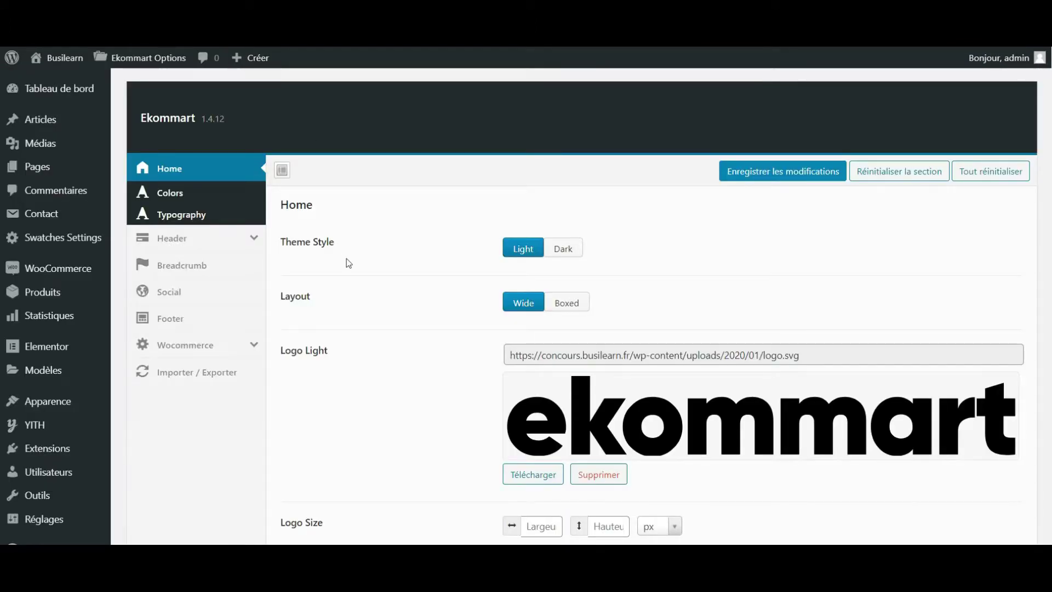
- Change the site layout to Boxed in the Home options, save the changes and reload the storefront
scroll(349, 263, down, 3)
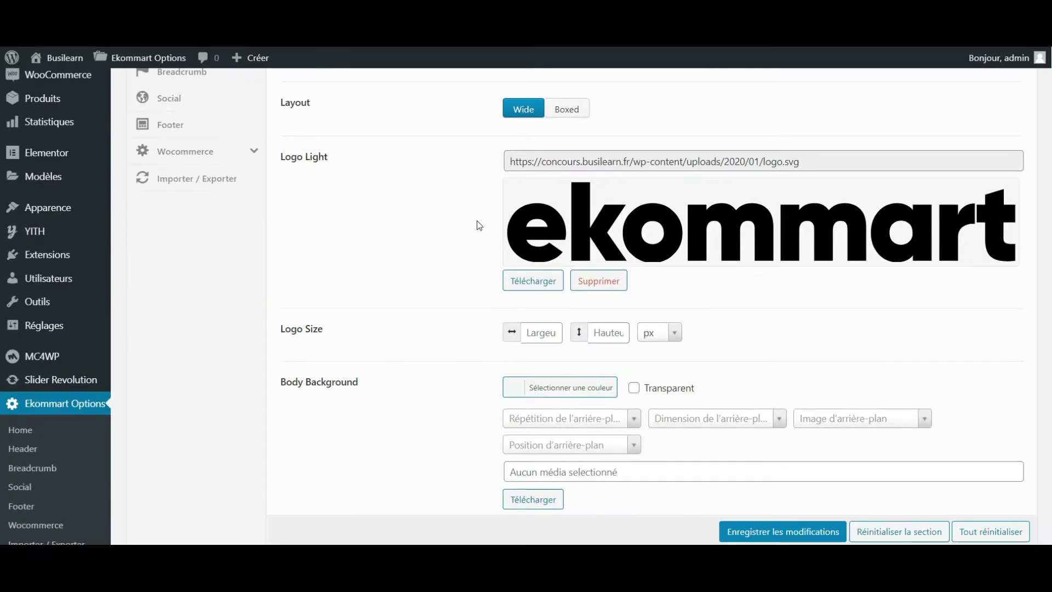
scroll(479, 225, up, 2)
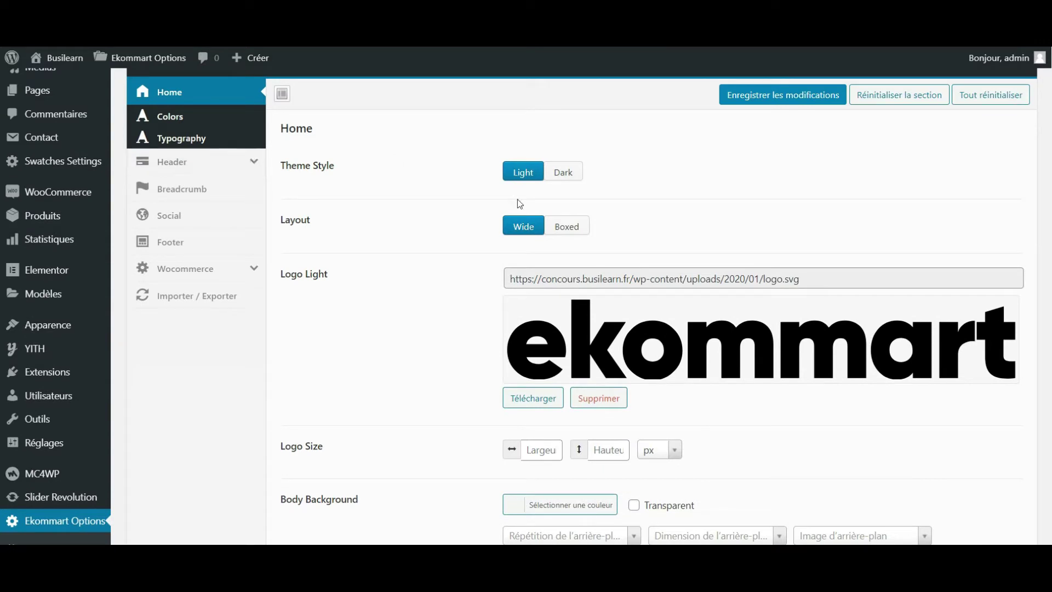
click(555, 223)
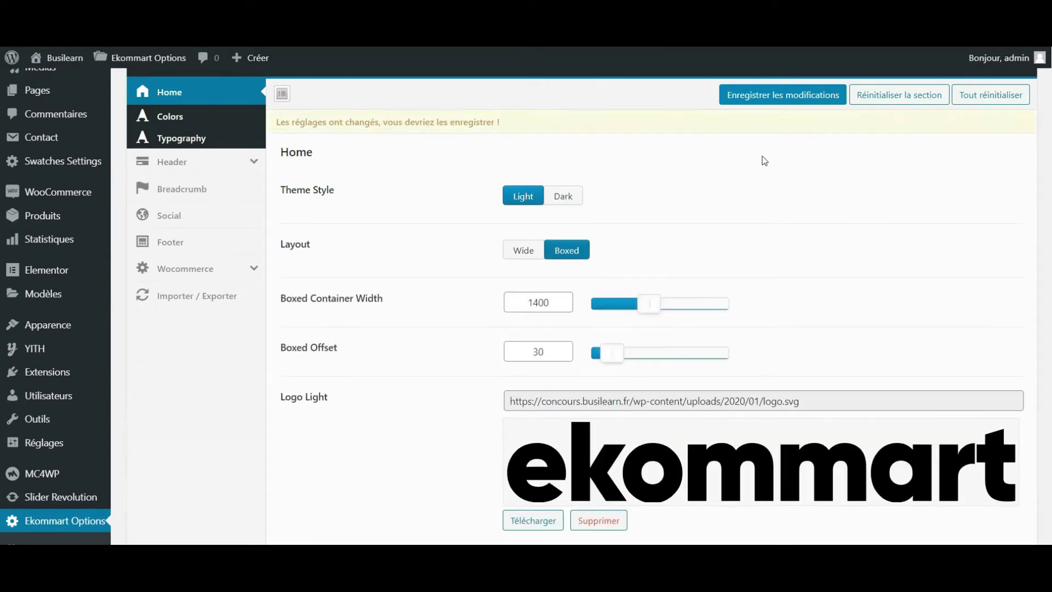
click(778, 95)
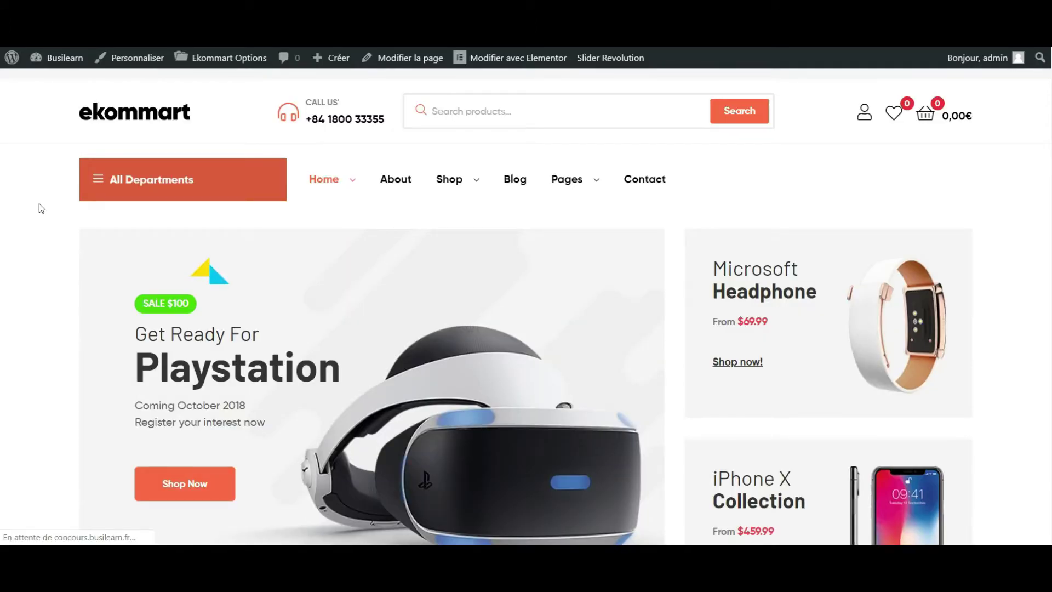
key(alt+Left)
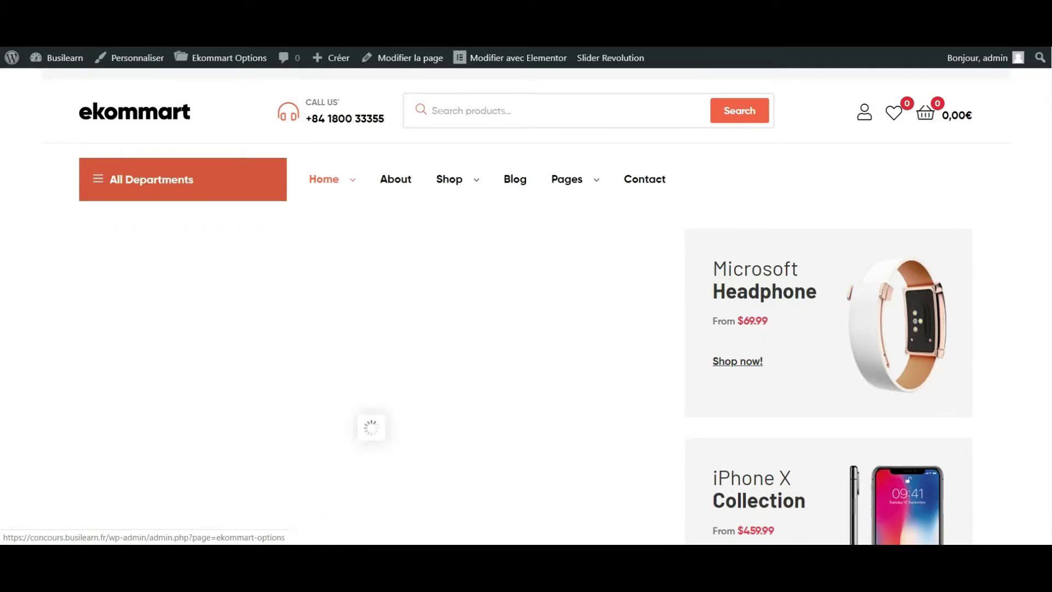
- Set the Boxed Container Width to 1200, save the changes and reload the storefront to check the narrower layout
click(538, 278)
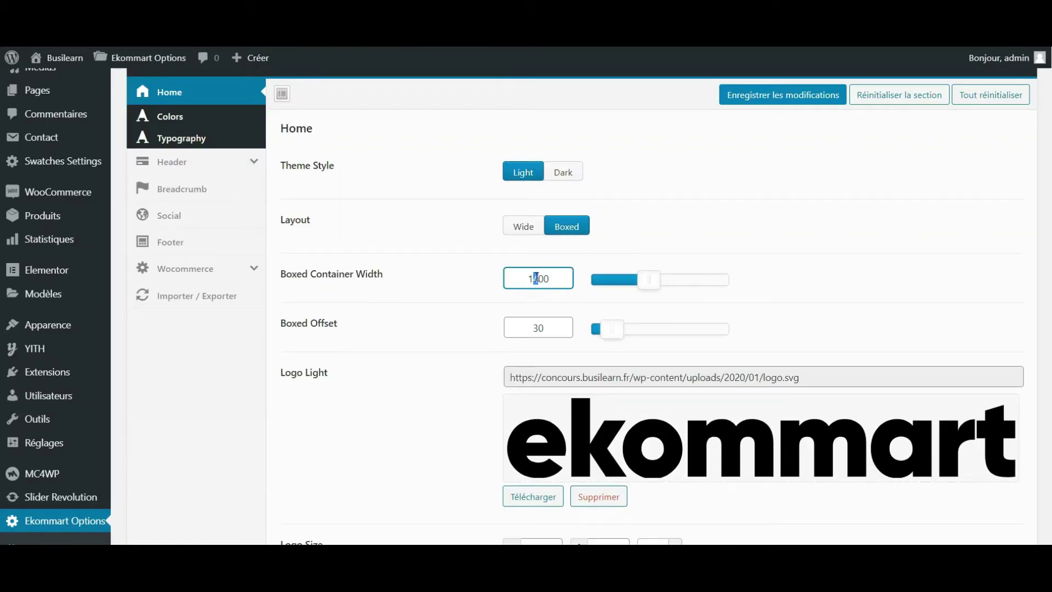
click(815, 103)
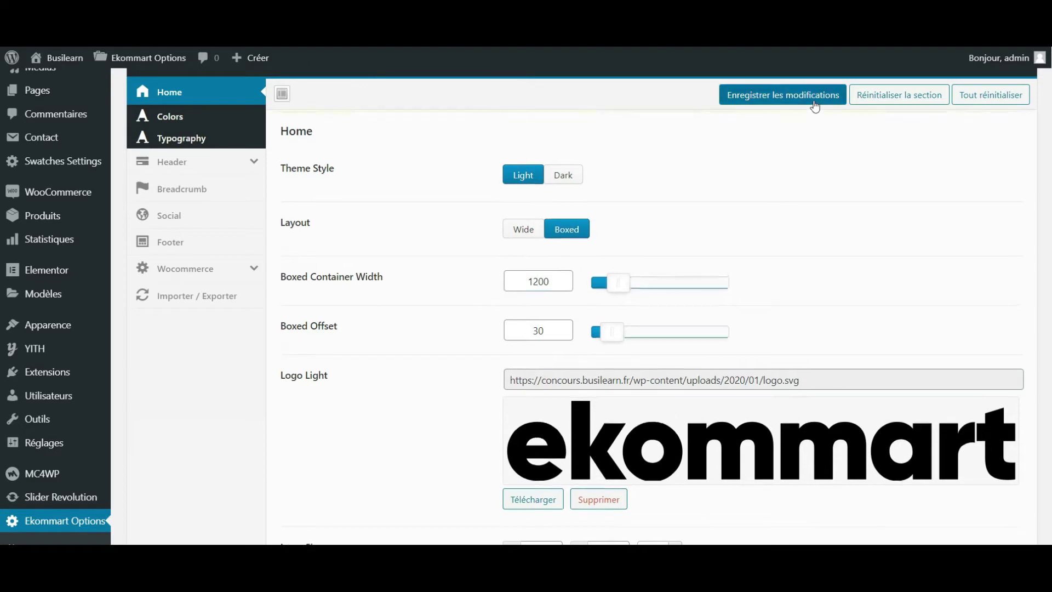
key(ctrl+Tab)
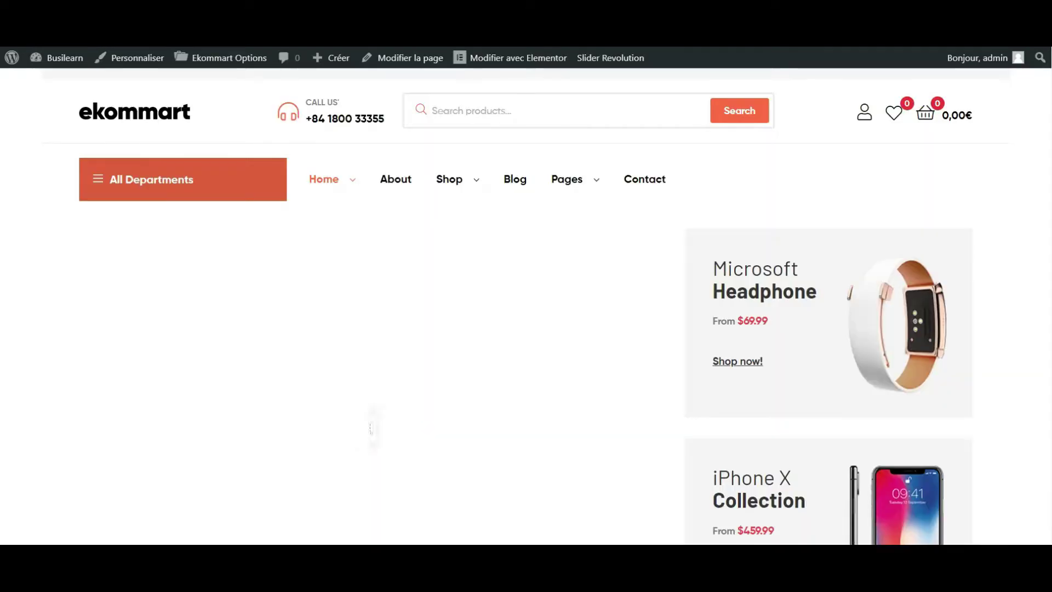
key(F5)
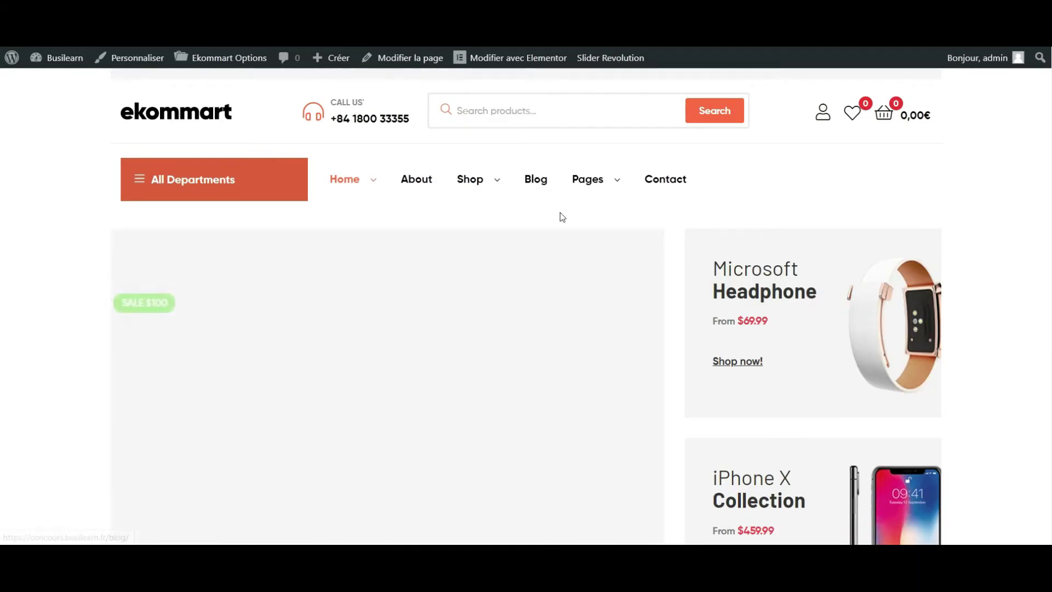
- Return to the theme options, set the site layout back to Wide and save the changes
key(ctrl+Tab)
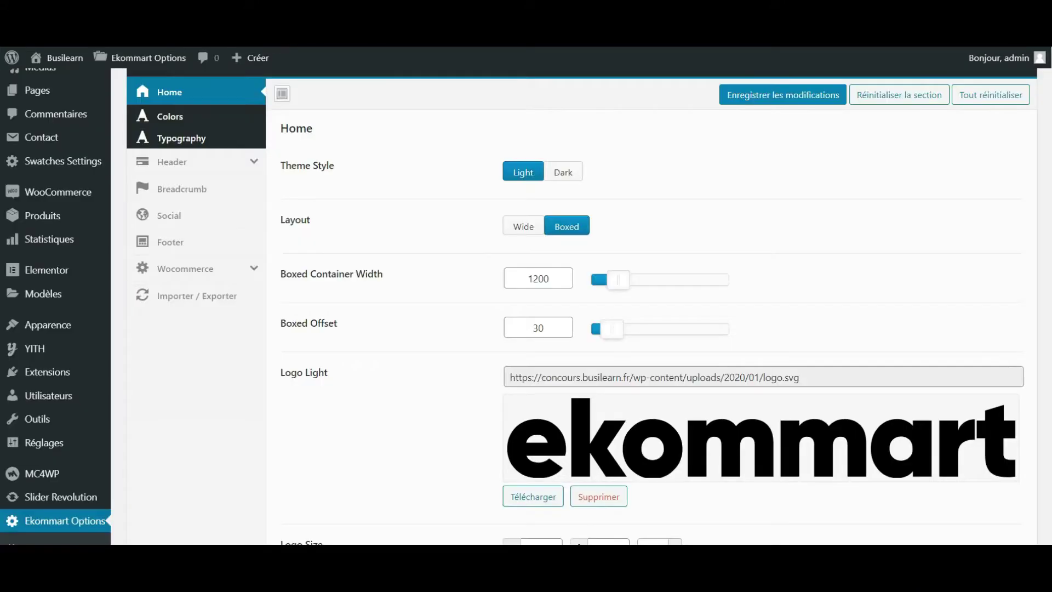
click(523, 227)
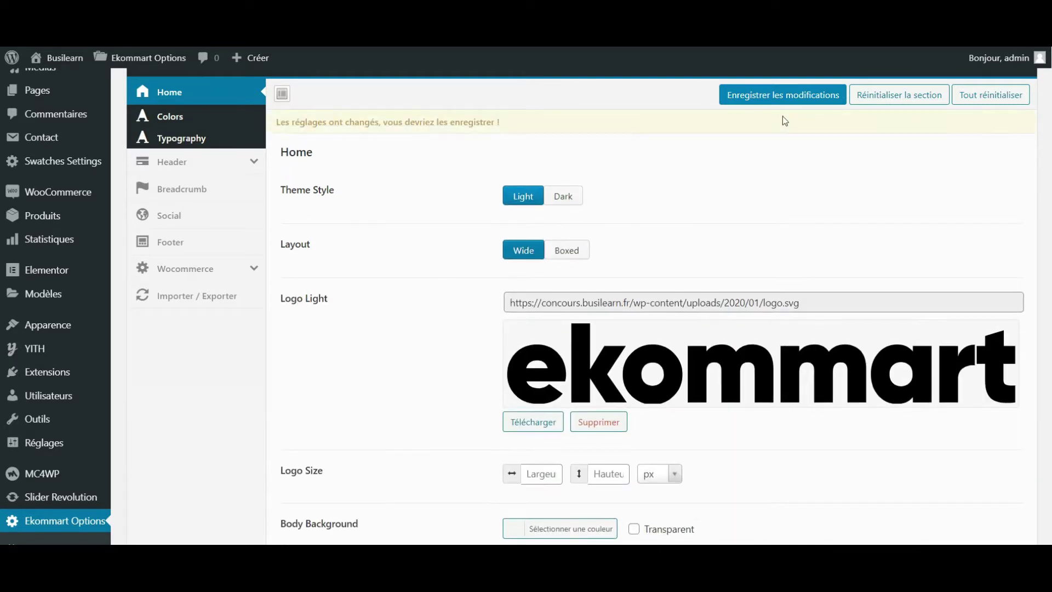
click(784, 96)
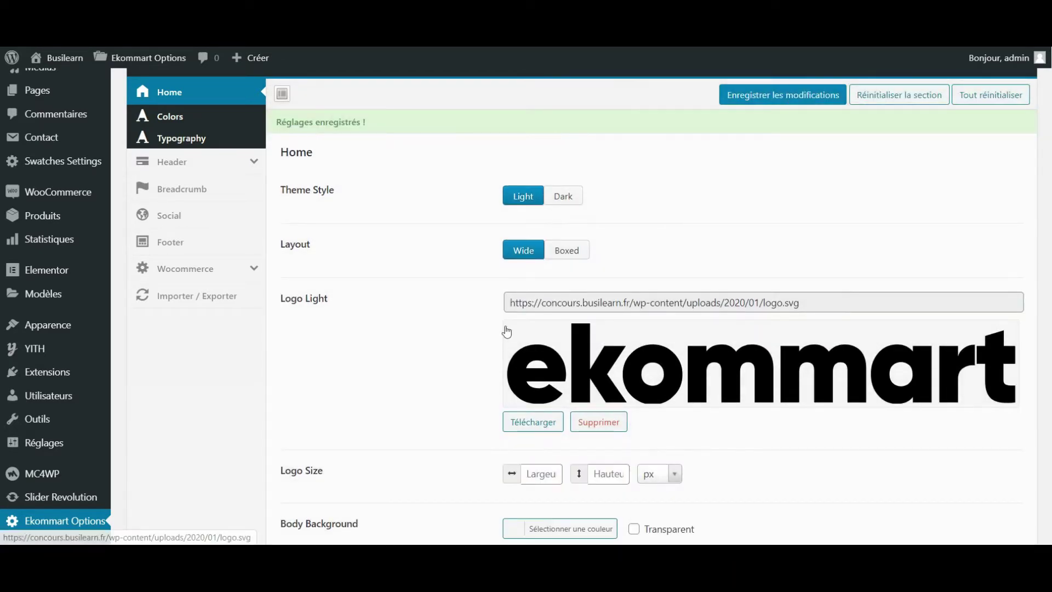
- Change the theme's header to Header Style 2, save the changes and check the header on the storefront
scroll(507, 331, down, 5)
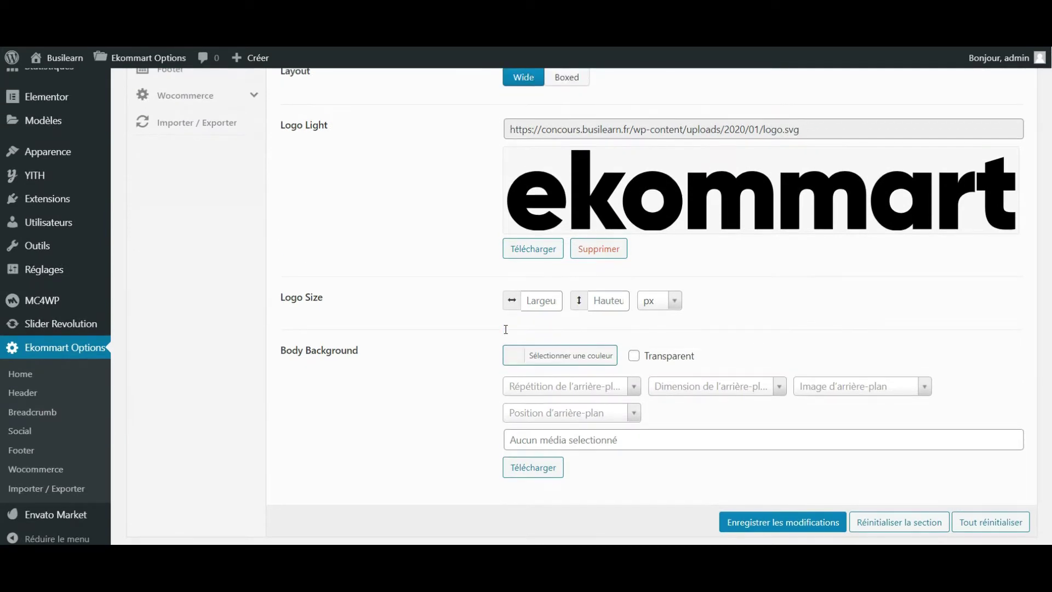
scroll(533, 306, up, 5)
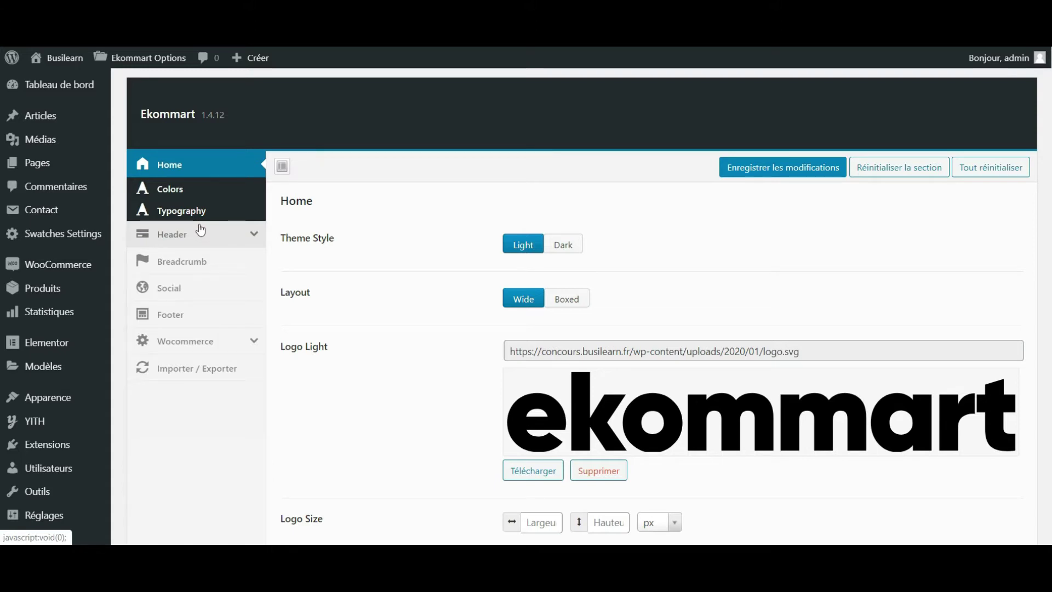
click(200, 231)
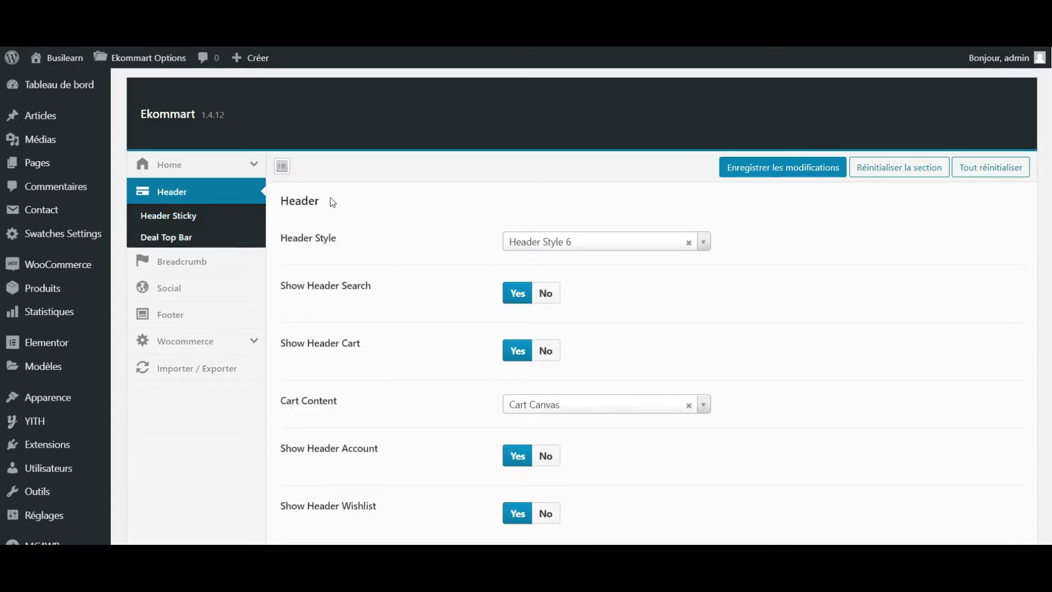
scroll(333, 202, down, 1)
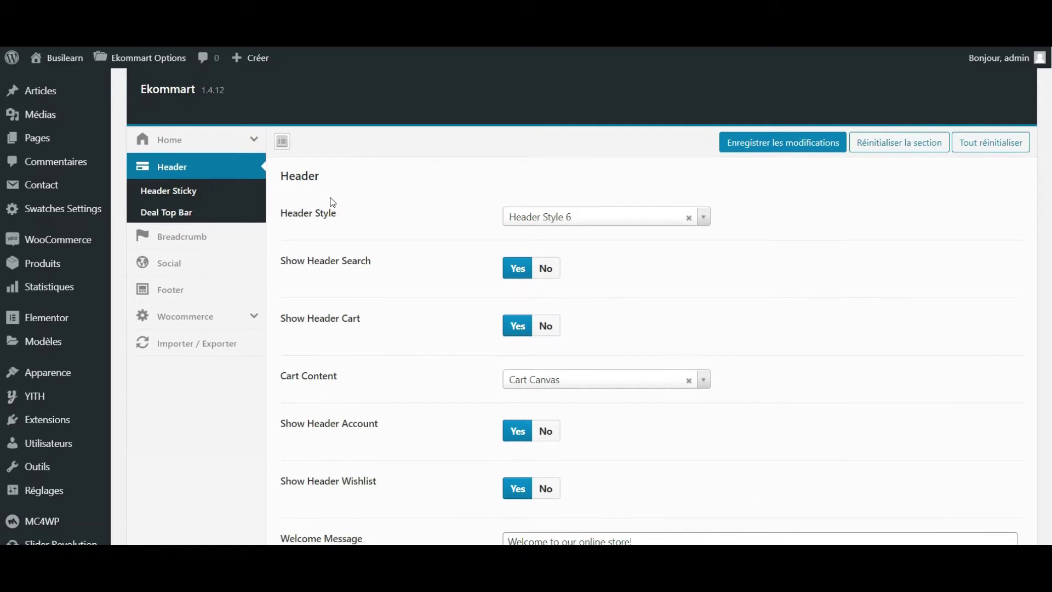
click(615, 219)
scroll(649, 333, down, 1)
scroll(650, 333, up, 1)
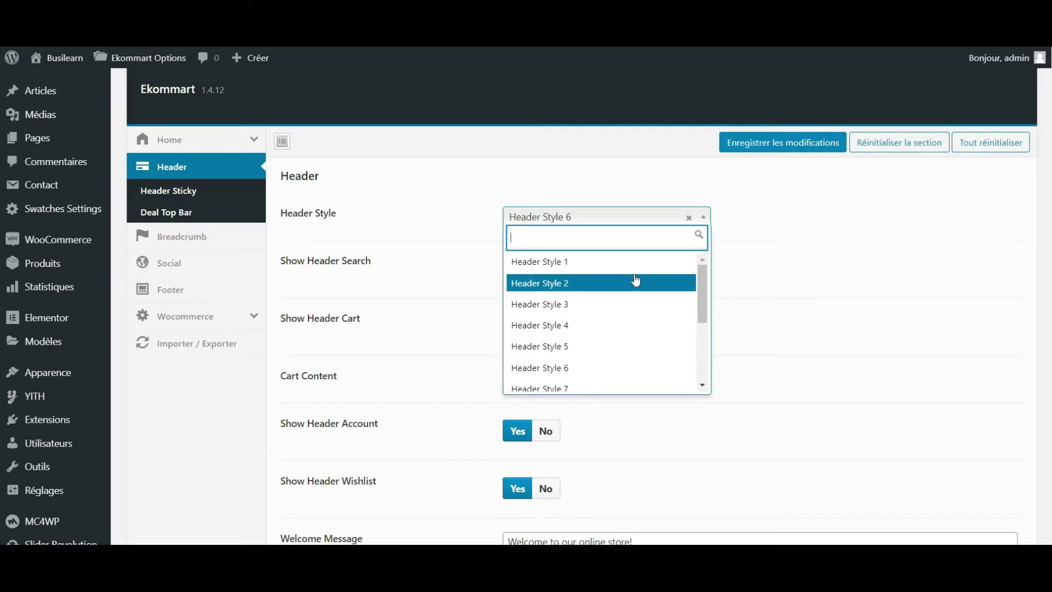
click(621, 284)
click(784, 142)
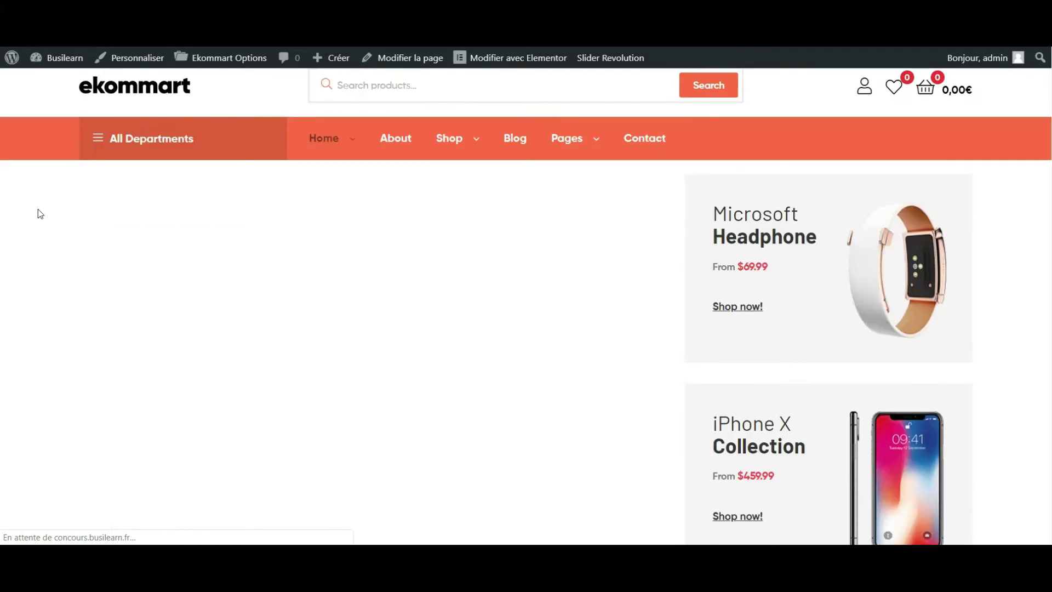
mouse_move(347, 144)
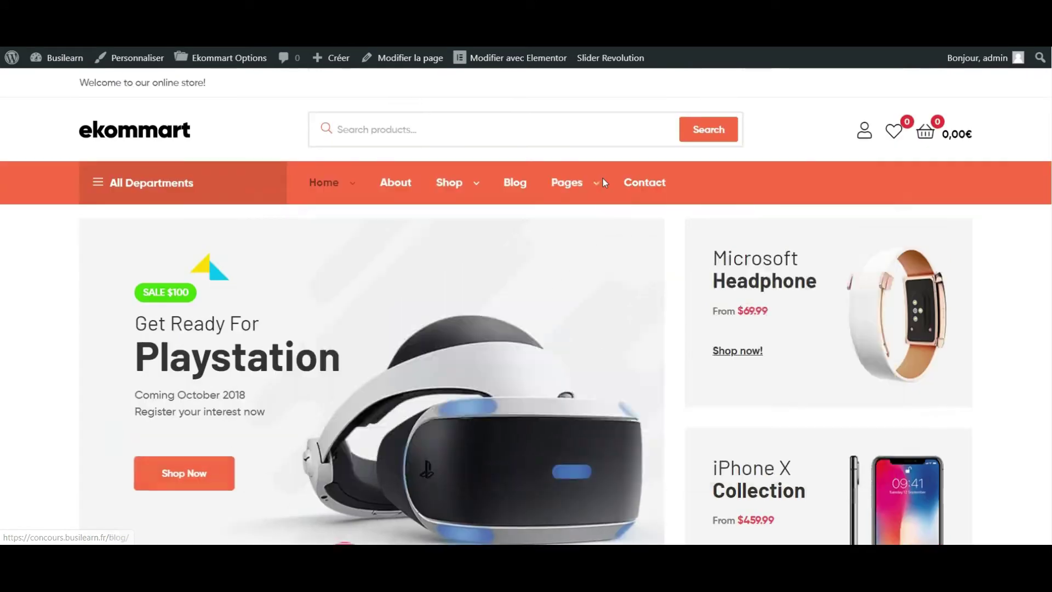
mouse_move(603, 181)
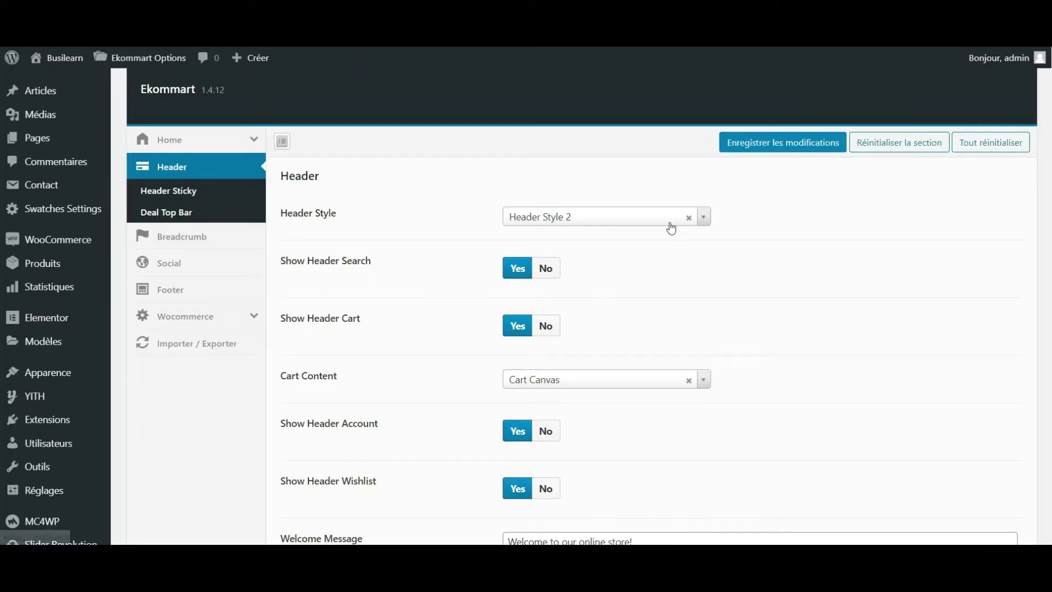
- Set the header style back to Header Style 6 and save the changes
click(658, 217)
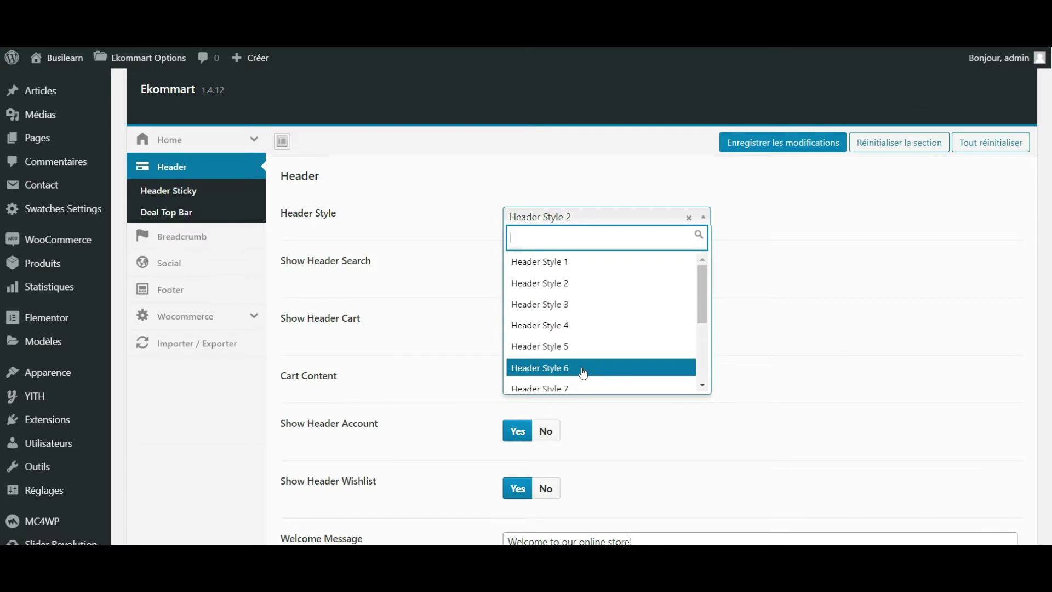
click(584, 368)
click(800, 144)
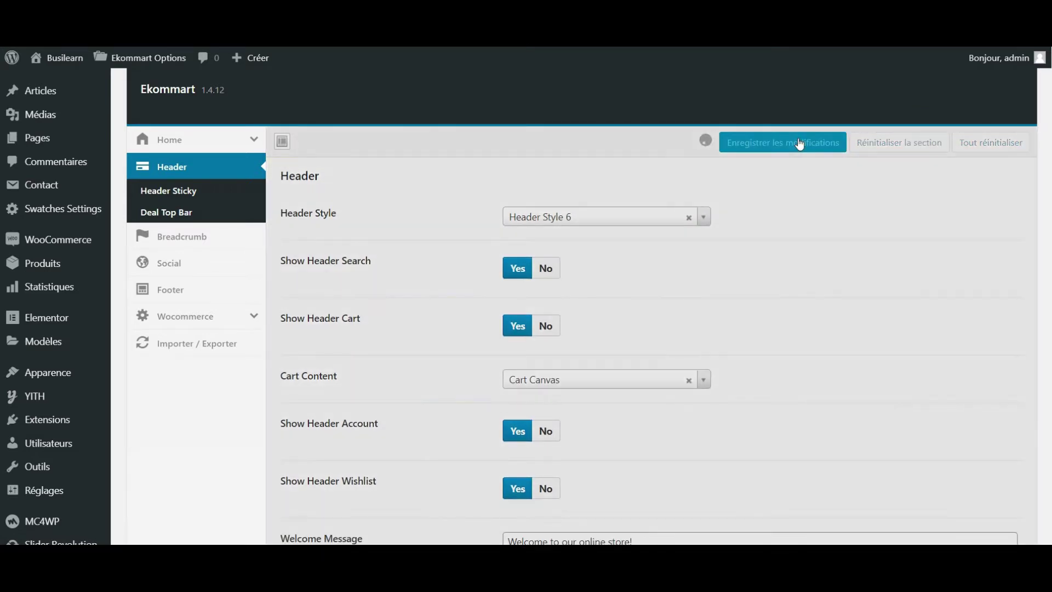
- Disable the Show Header Cart option and enable it again
scroll(800, 144, down, 1)
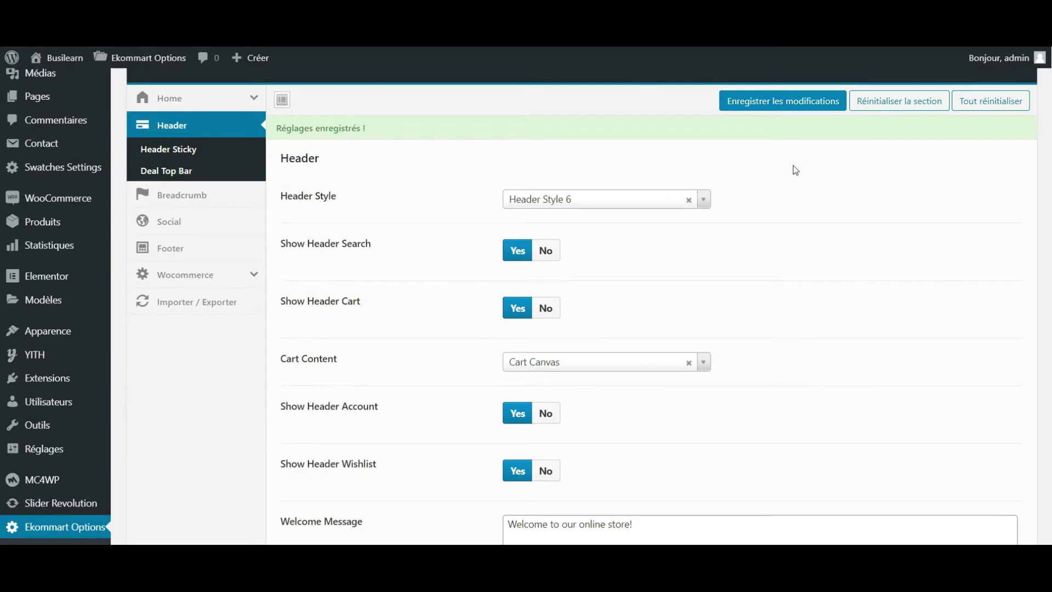
scroll(796, 171, down, 2)
scroll(795, 171, down, 1)
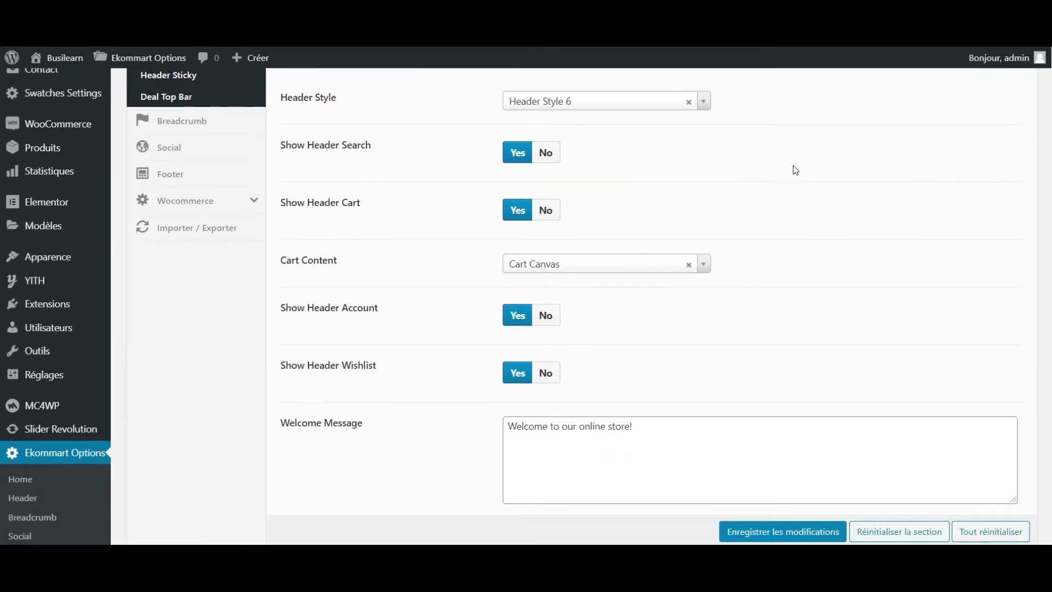
scroll(796, 171, down, 1)
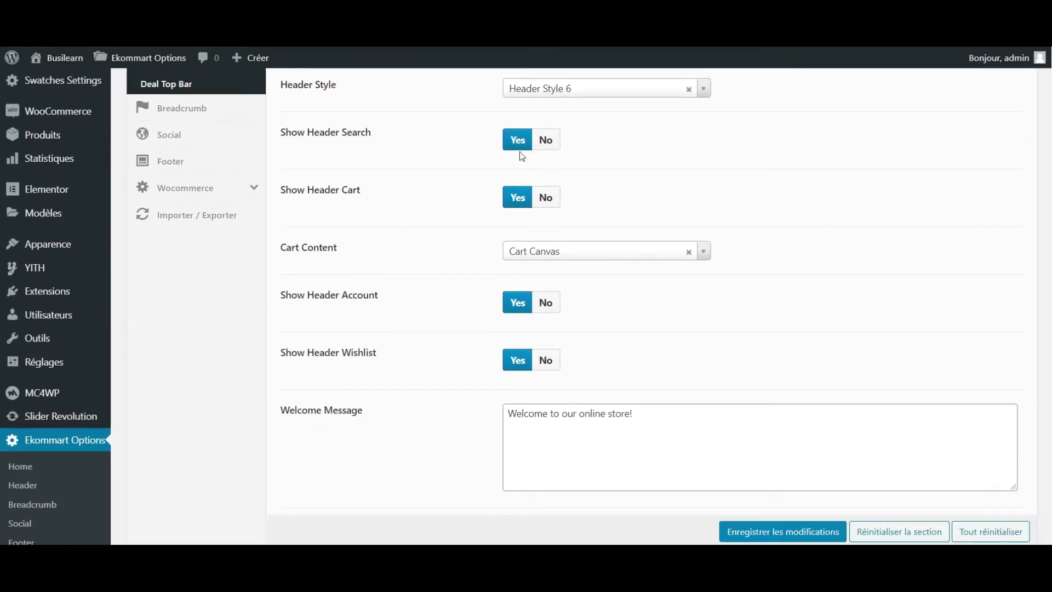
click(545, 199)
click(518, 198)
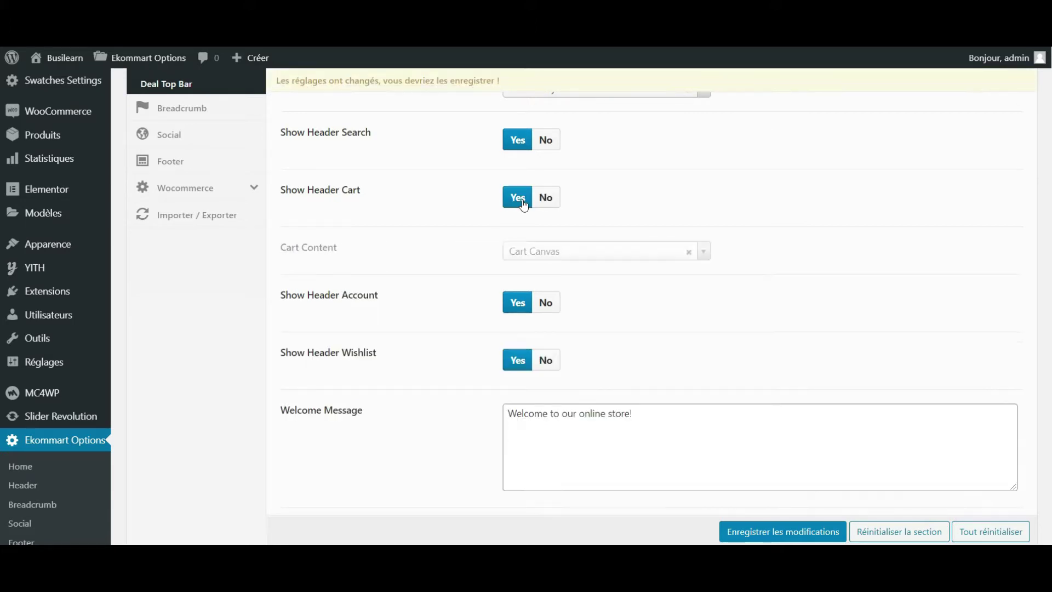
- Examine the remaining header options: cart content, account, wishlist, welcome message and contact info
scroll(667, 288, down, 1)
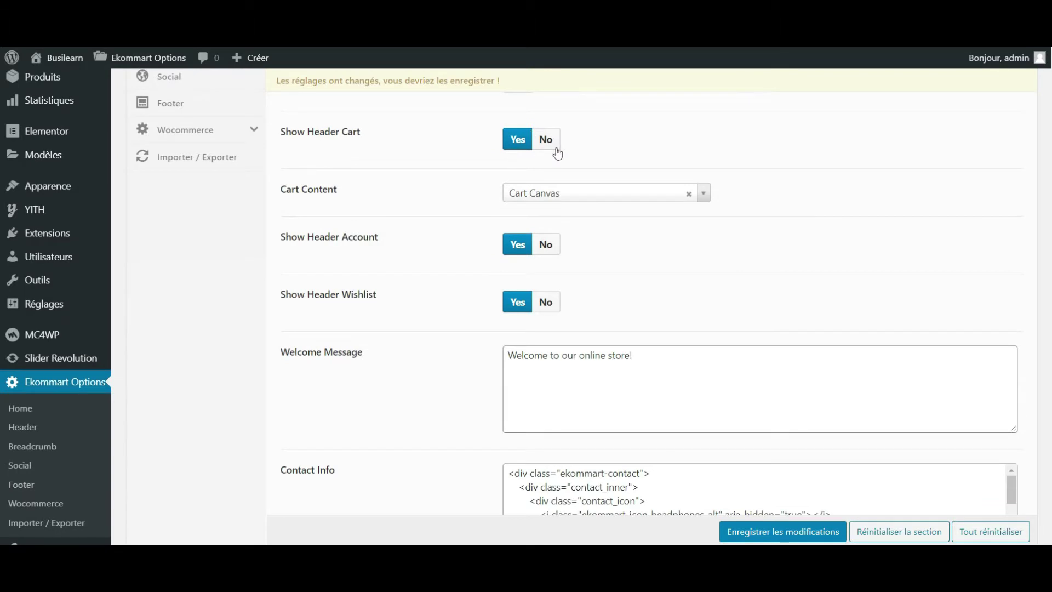
scroll(575, 129, down, 1)
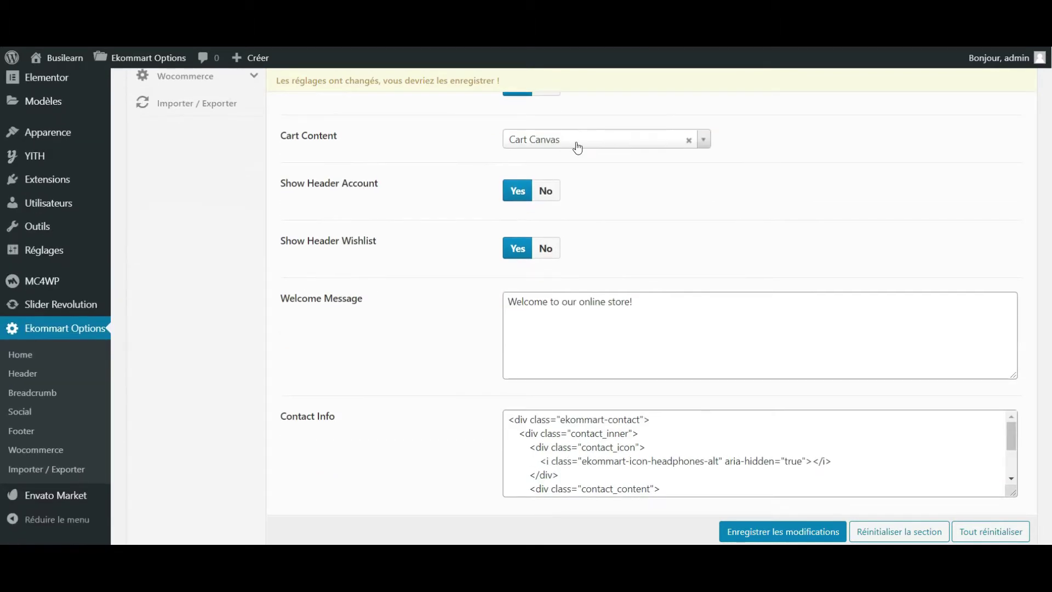
scroll(567, 279, down, 1)
drag(657, 274, 458, 273)
click(456, 272)
scroll(456, 271, down, 1)
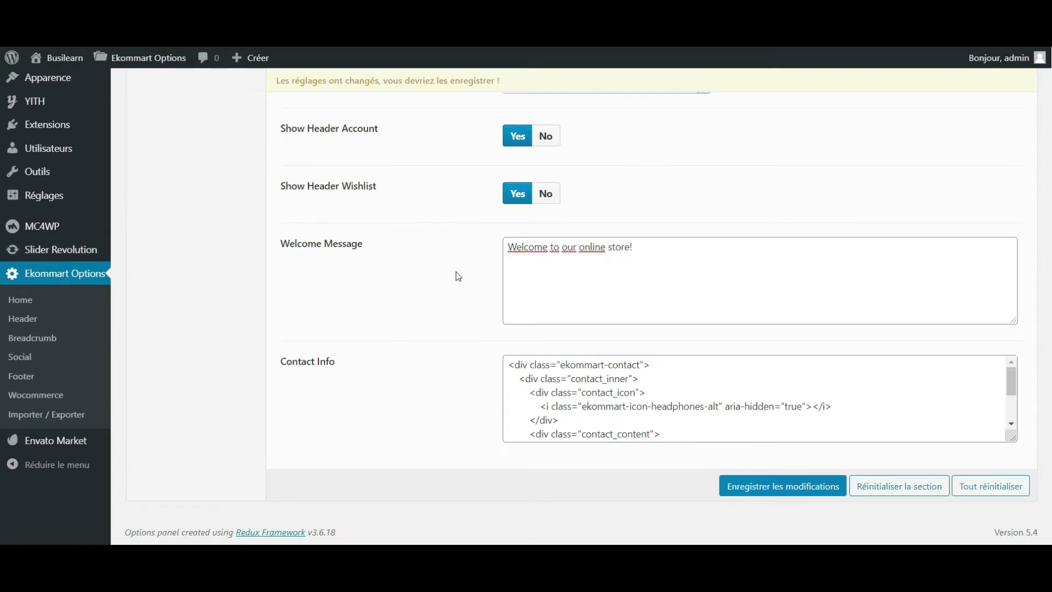
scroll(456, 275, up, 2)
scroll(471, 222, down, 2)
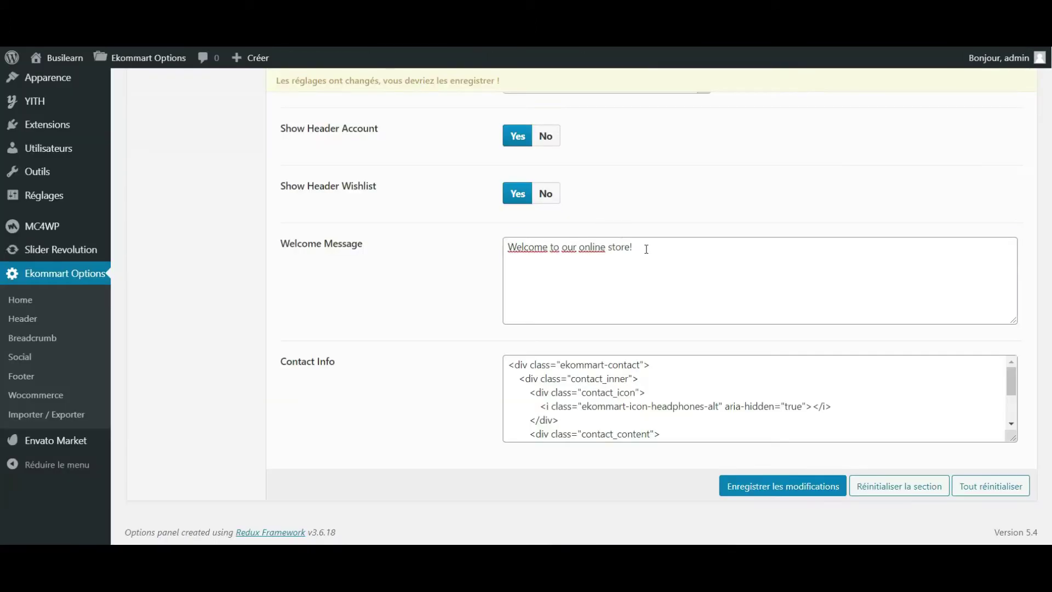
- Clear the header's Welcome Message, save the changes and reload the storefront to check the header
drag(647, 249, 313, 217)
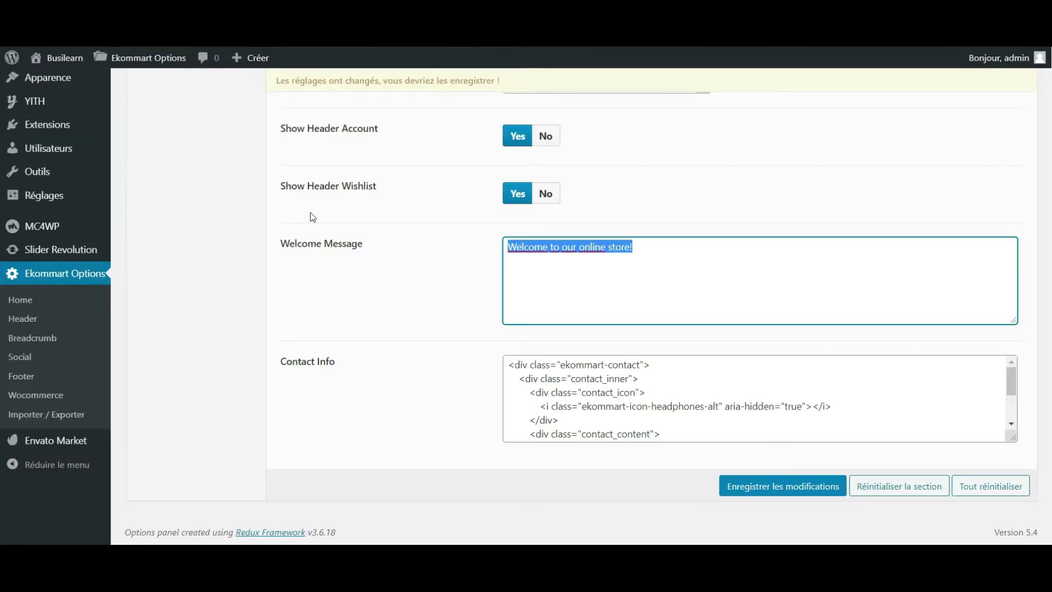
key(BackSpace)
click(756, 486)
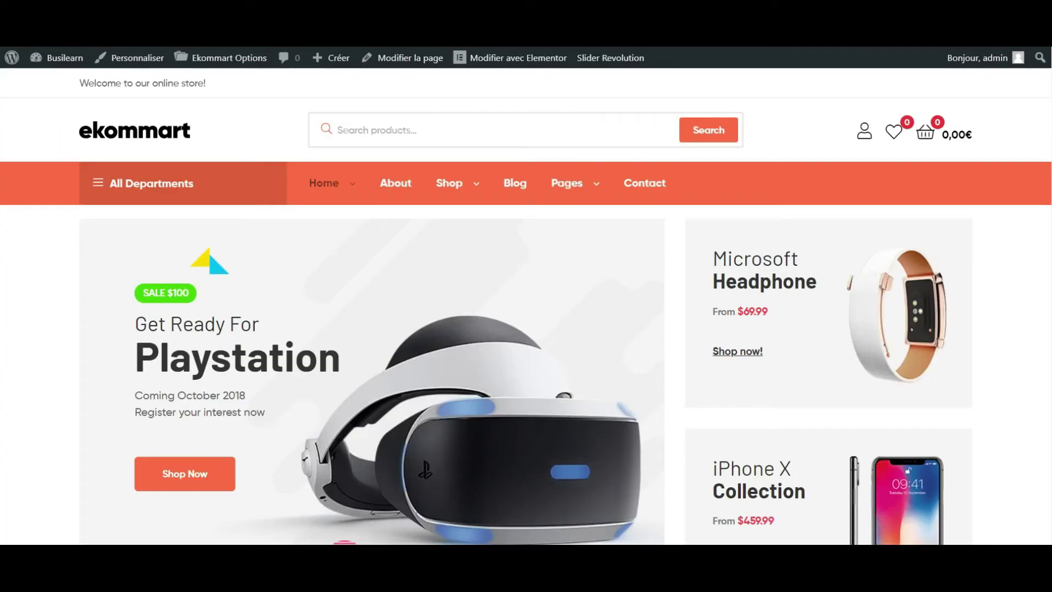
key(F5)
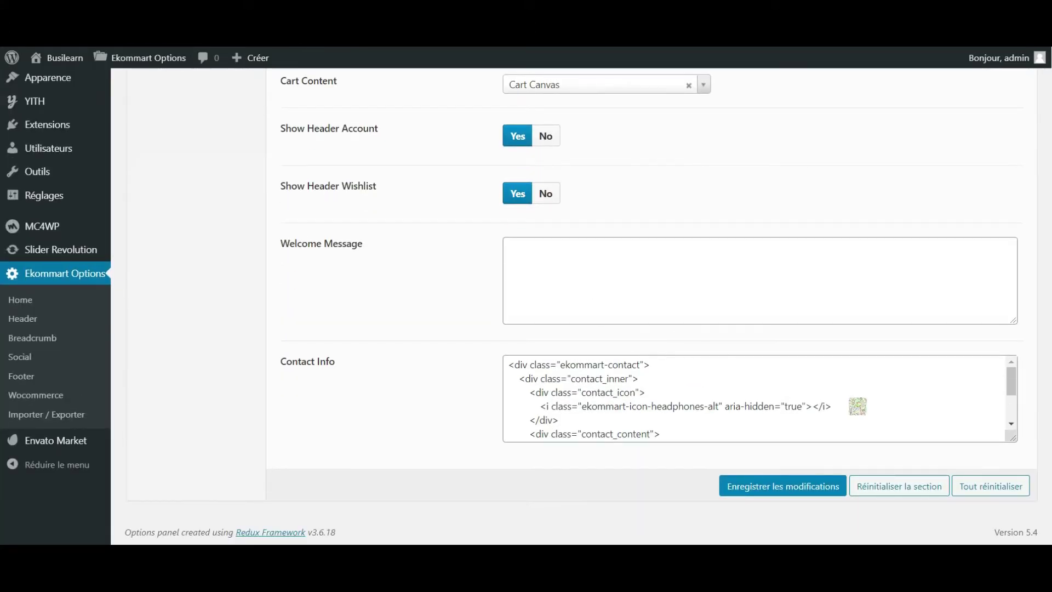
- Delete all the Contact Info code from the header options and save the changes
scroll(858, 407, down, 2)
click(854, 406)
key(ctrl+a)
key(BackSpace)
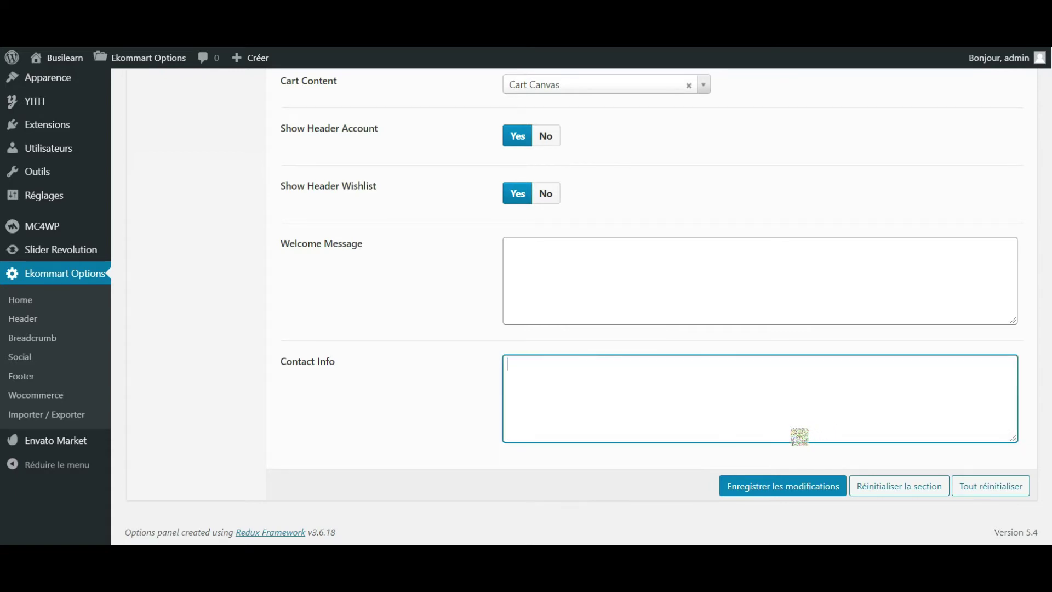
click(780, 486)
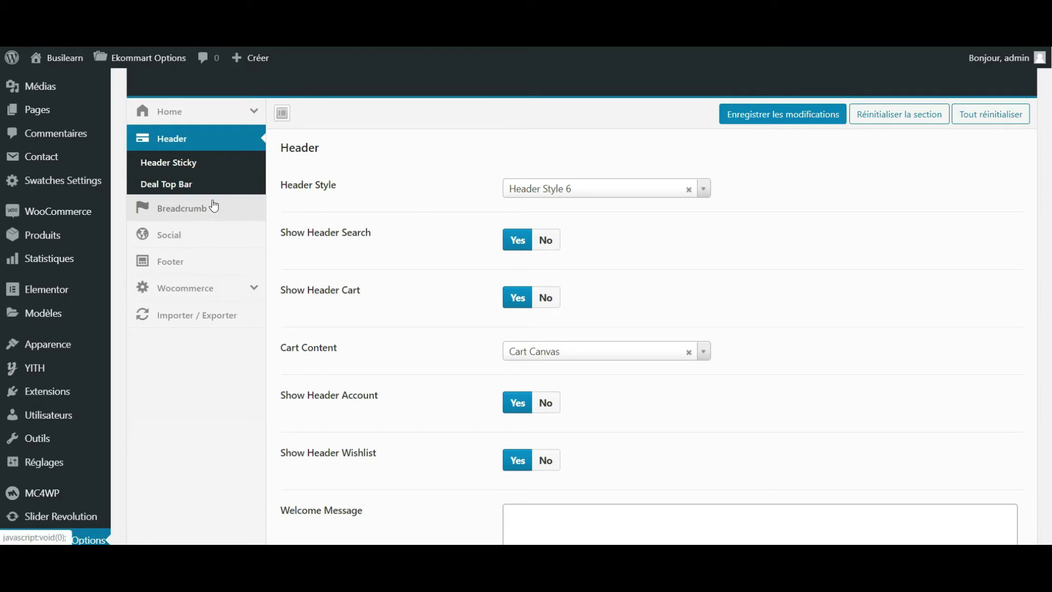
- Disable Show Deal Top Bar in the header's Deal Top Bar settings and save the changes
click(173, 189)
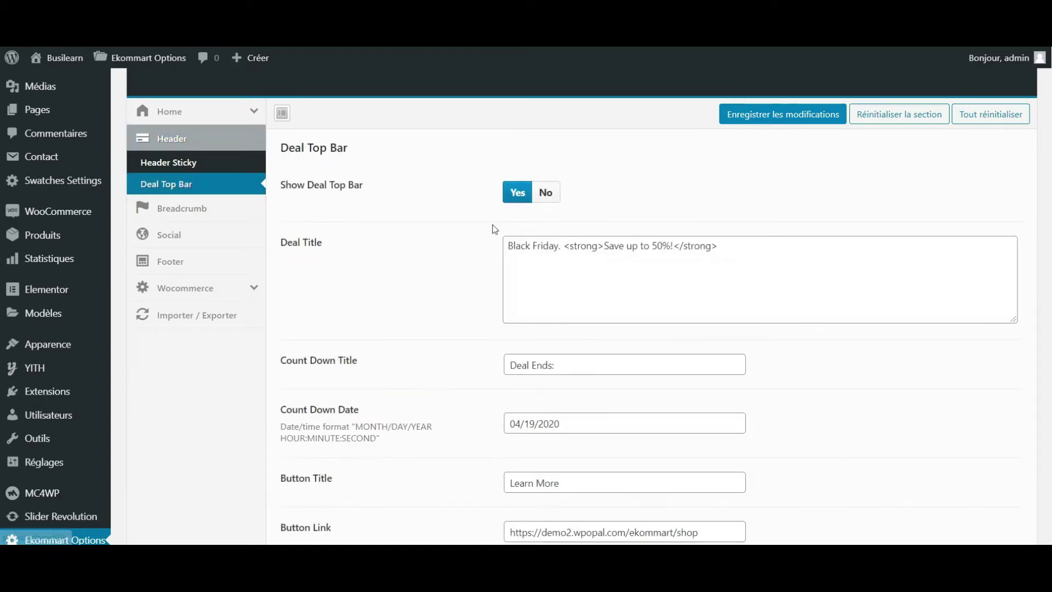
scroll(695, 235, down, 3)
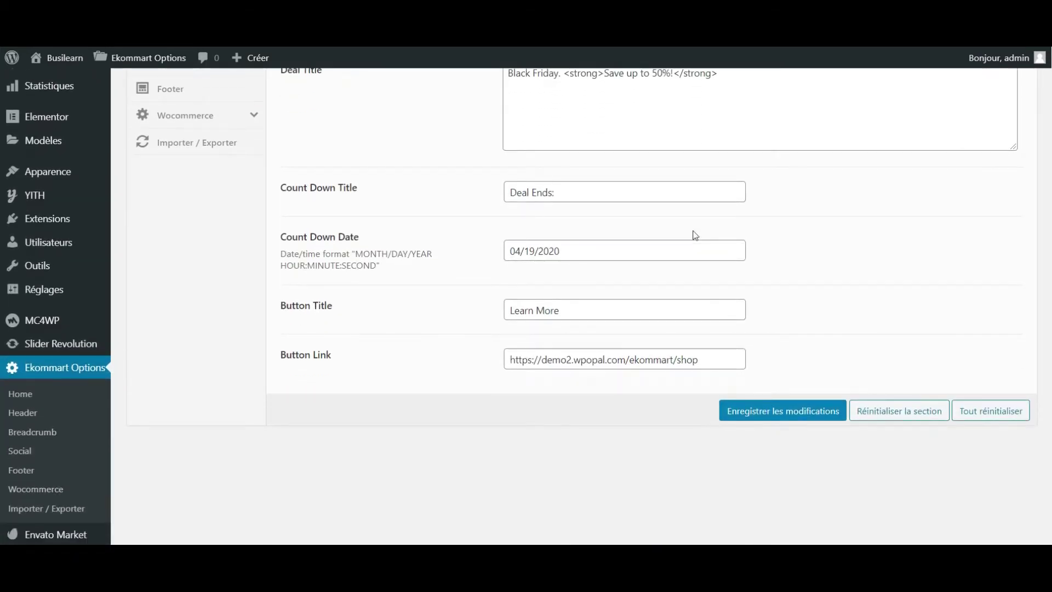
scroll(695, 235, up, 3)
click(559, 219)
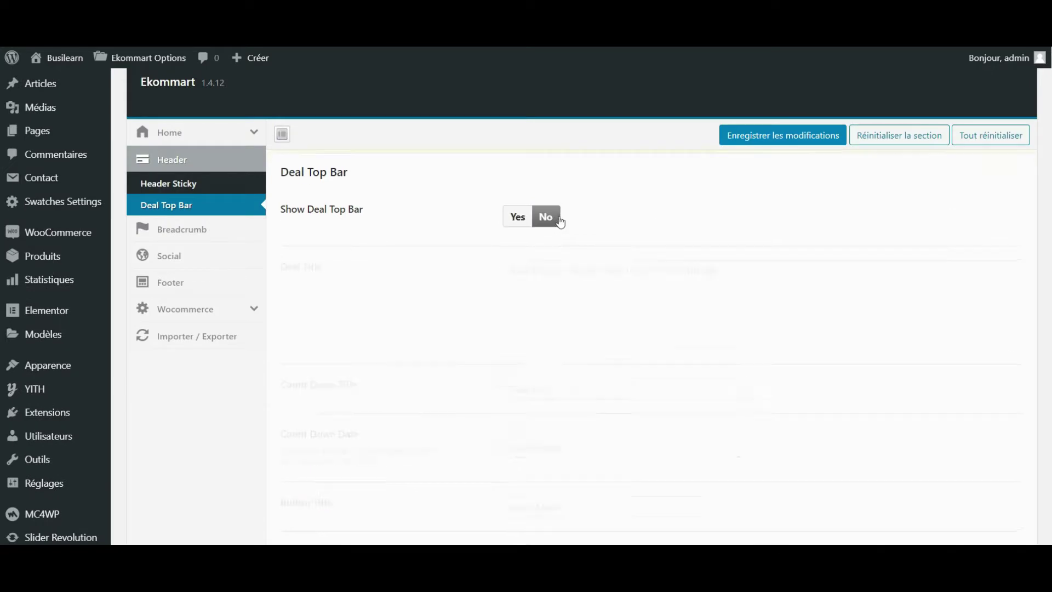
click(781, 138)
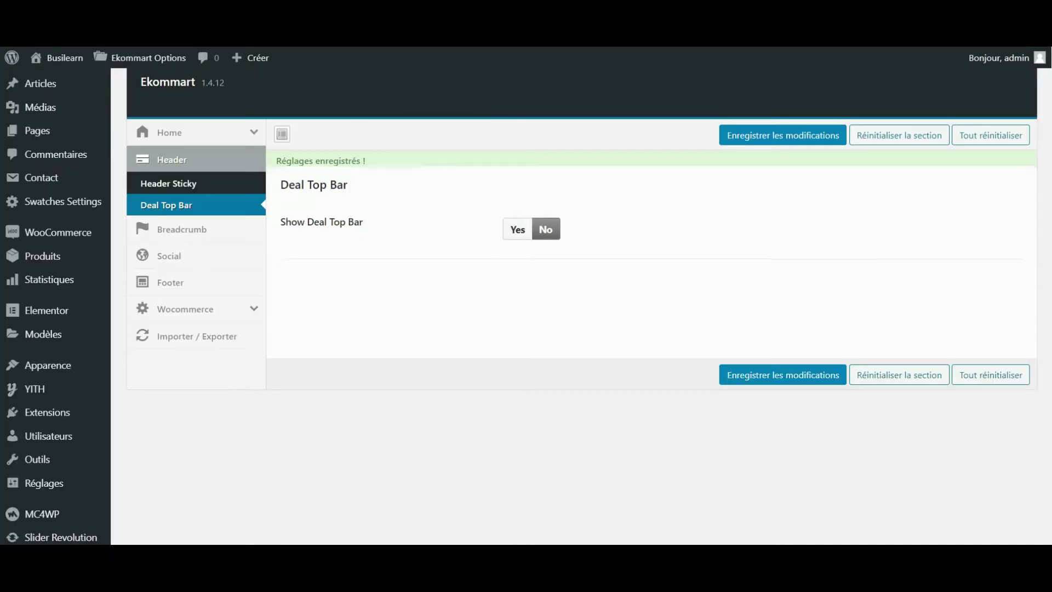
- Enable the Show Deal Top Bar option again and save the changes
click(545, 214)
click(511, 219)
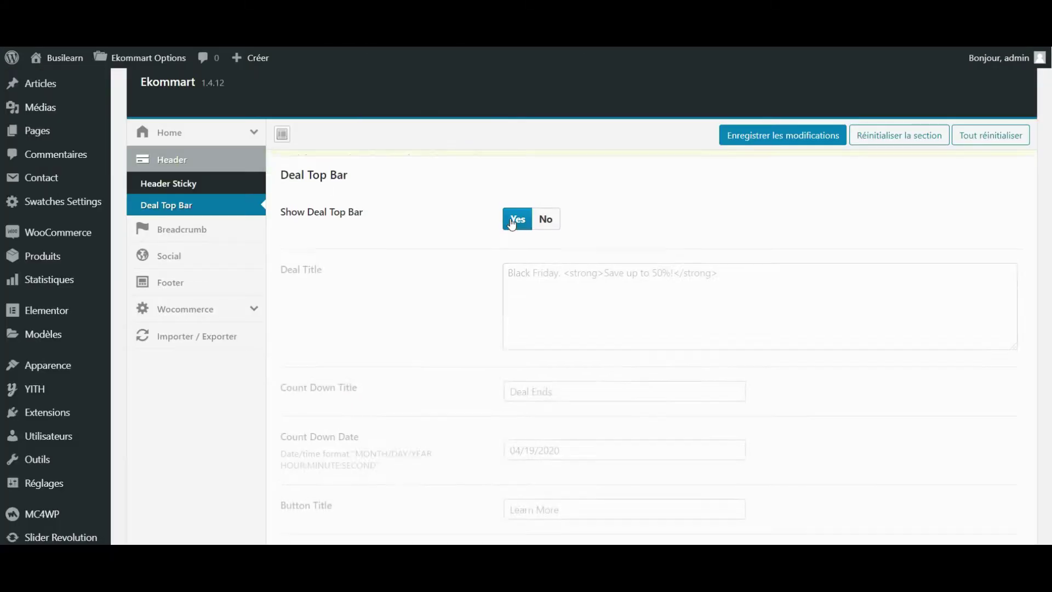
scroll(831, 176, down, 3)
scroll(831, 176, up, 3)
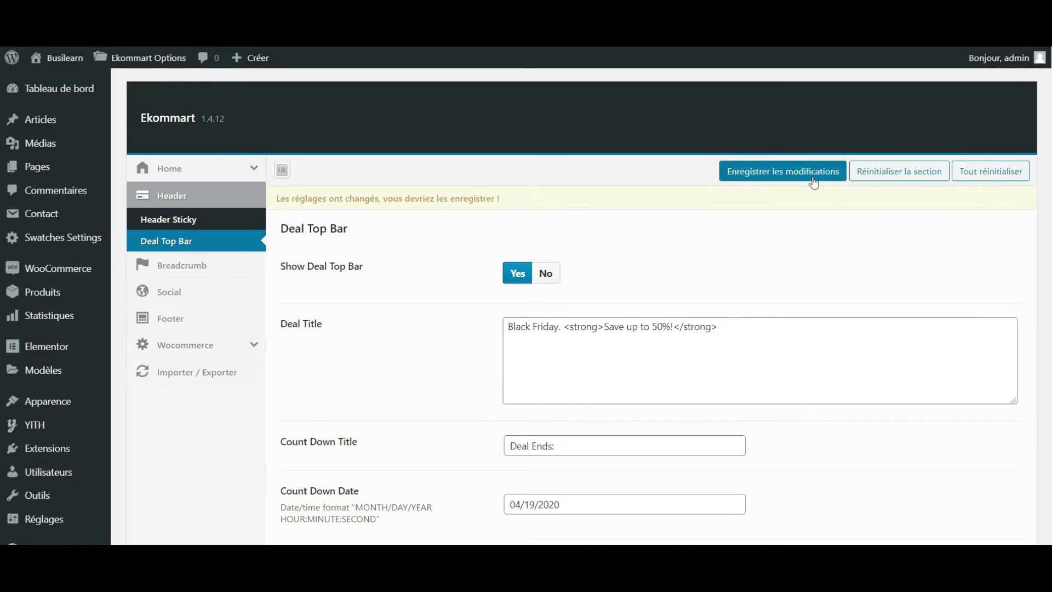
click(813, 178)
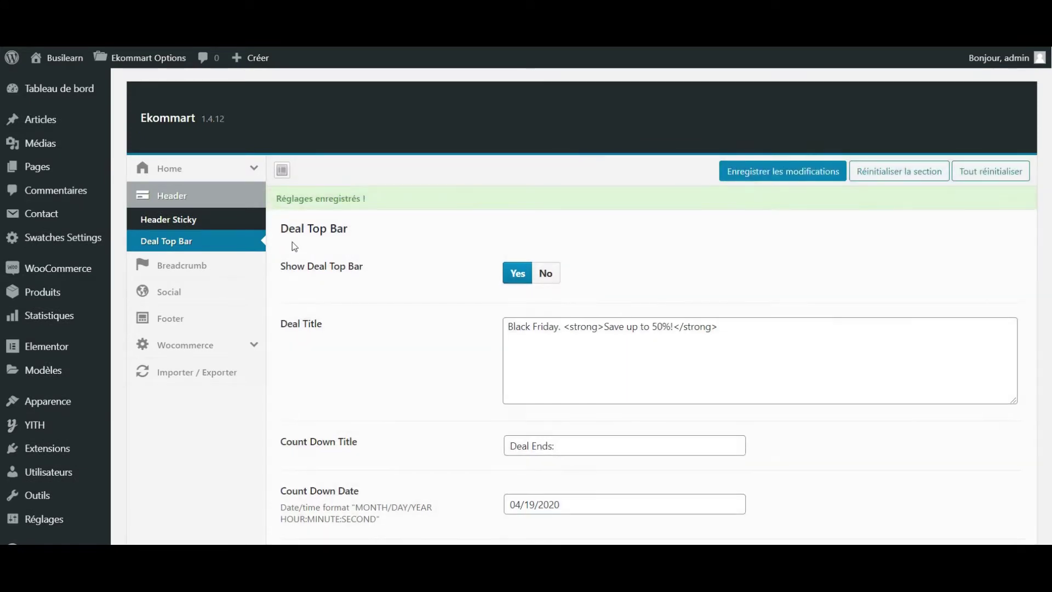
- Examine the deal title, countdown title and date, button title and button link settings of the deal bar
scroll(292, 242, down, 2)
scroll(274, 323, down, 1)
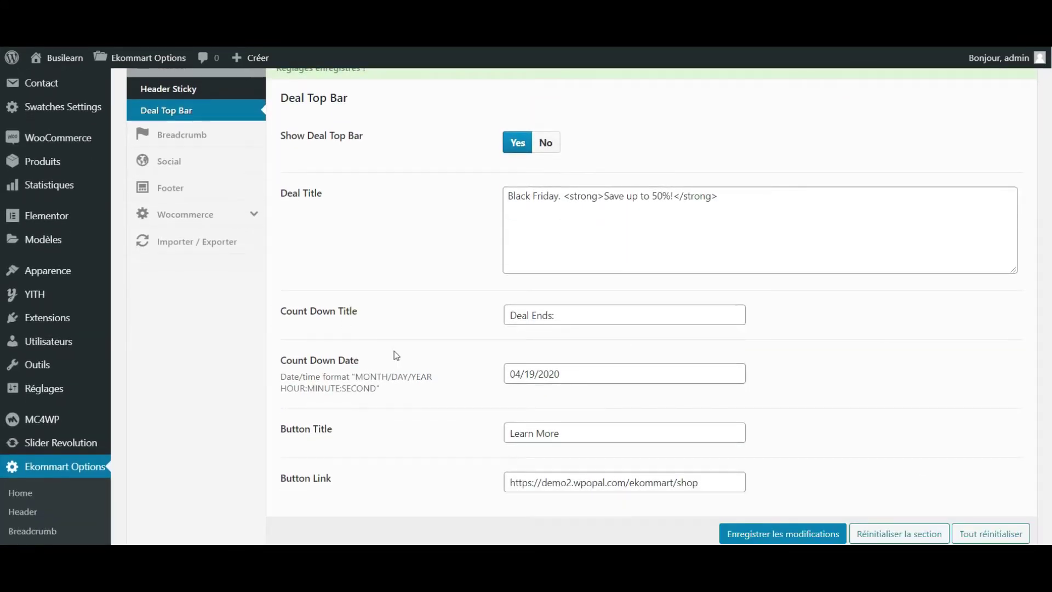
scroll(368, 252, down, 1)
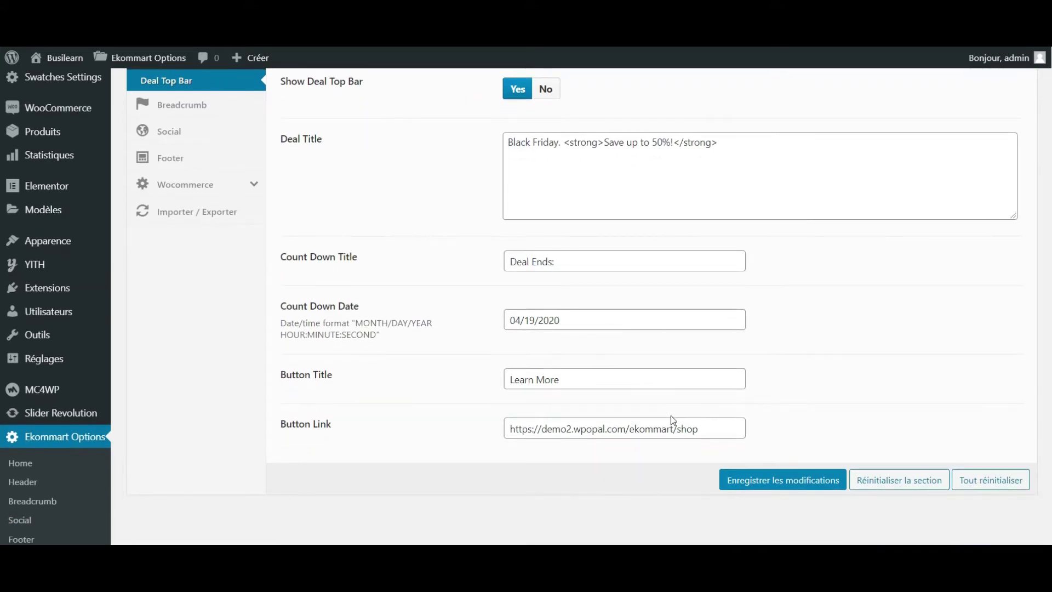
double_click(656, 426)
click(442, 412)
scroll(439, 411, up, 2)
- Open the theme's Breadcrumb settings and review the color and background options
click(205, 233)
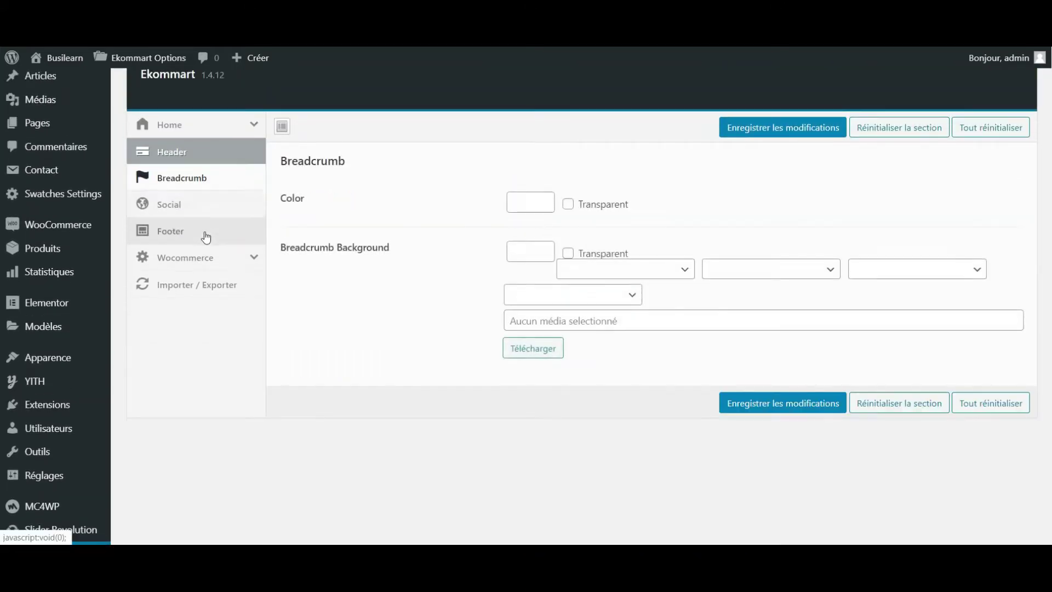
scroll(407, 305, down, 1)
scroll(407, 301, up, 1)
scroll(406, 301, down, 1)
scroll(406, 301, up, 1)
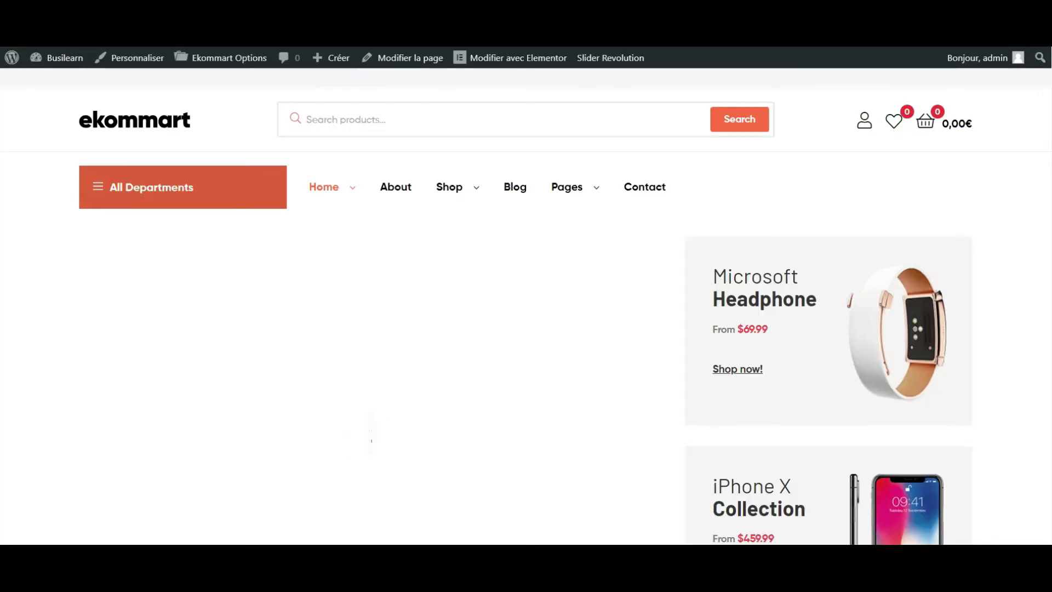
- Open the first Best Sellers product from the storefront's home page
mouse_move(441, 195)
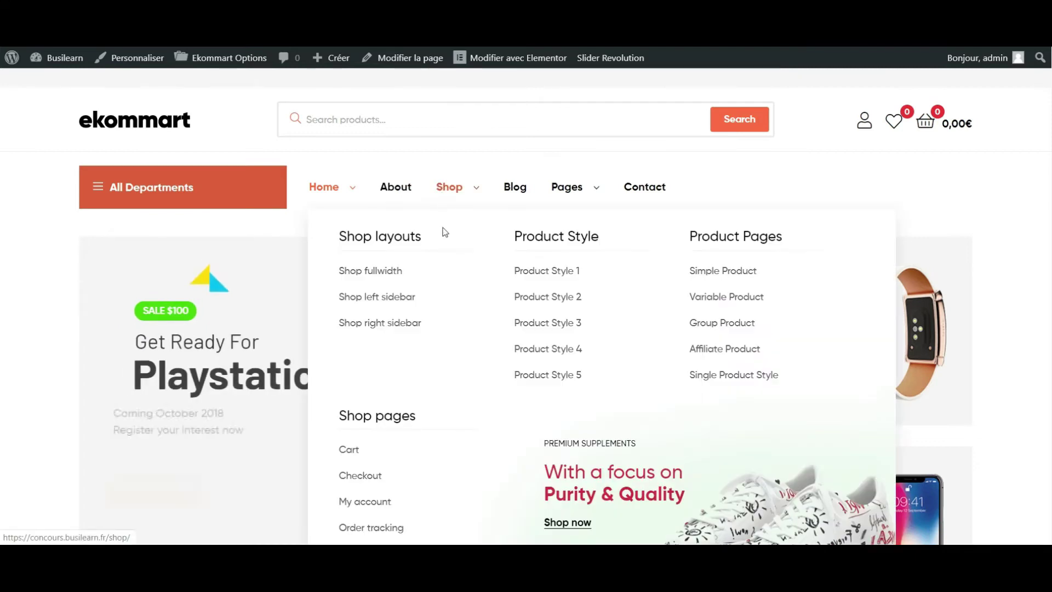
scroll(498, 283, down, 5)
scroll(322, 389, down, 5)
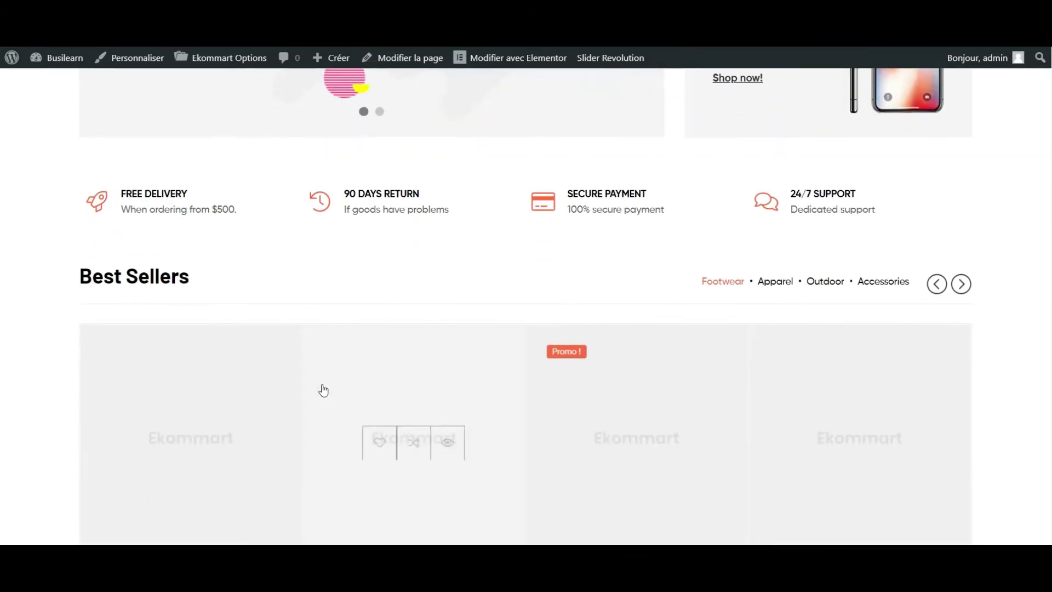
click(179, 441)
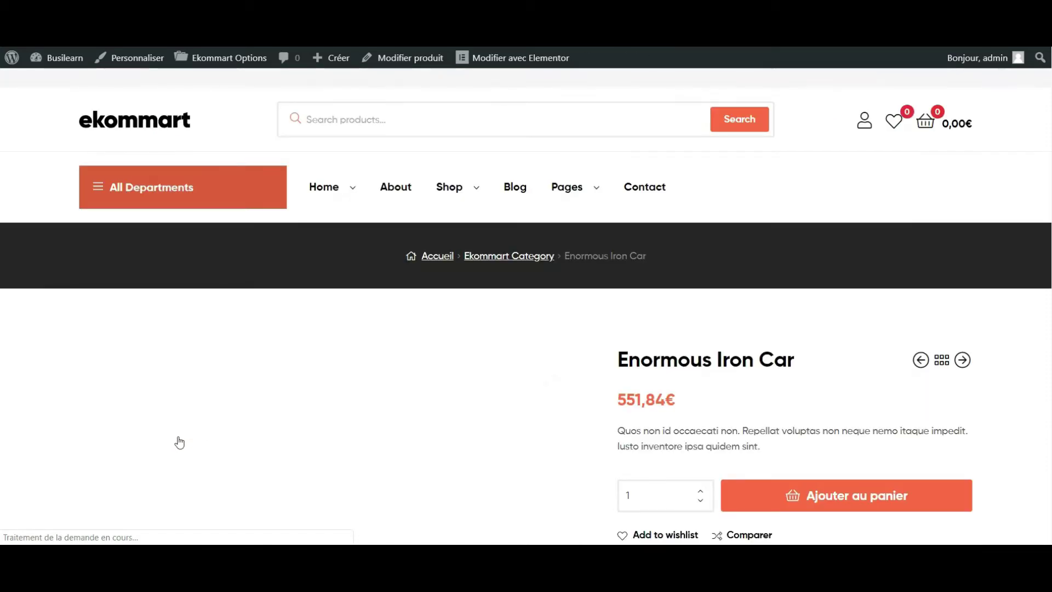
- Examine the breadcrumb trail and the layout of the Enormous Iron Car product page
drag(652, 265, 403, 254)
click(444, 318)
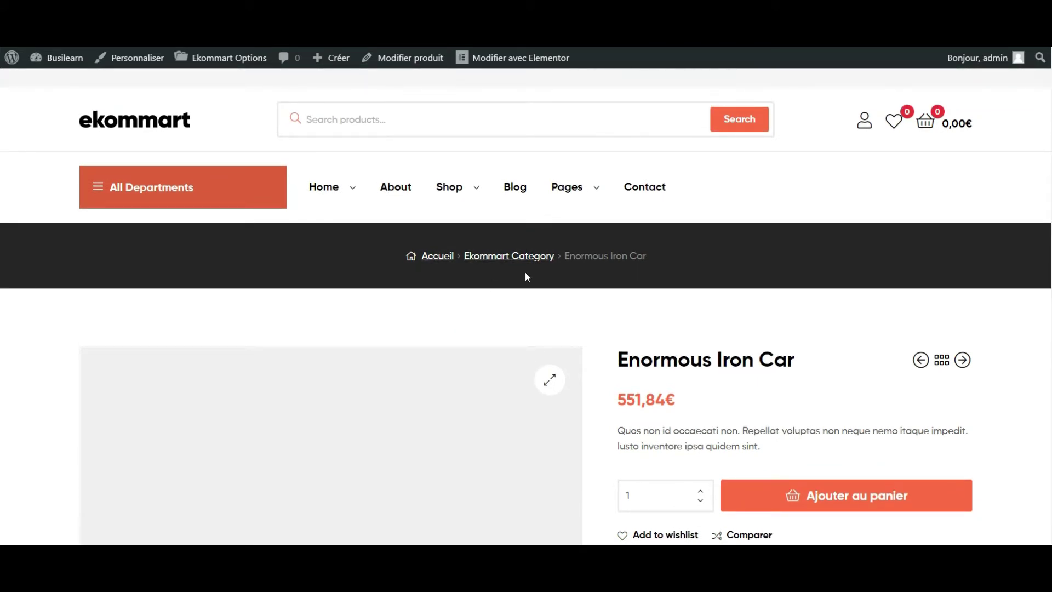
scroll(525, 273, down, 1)
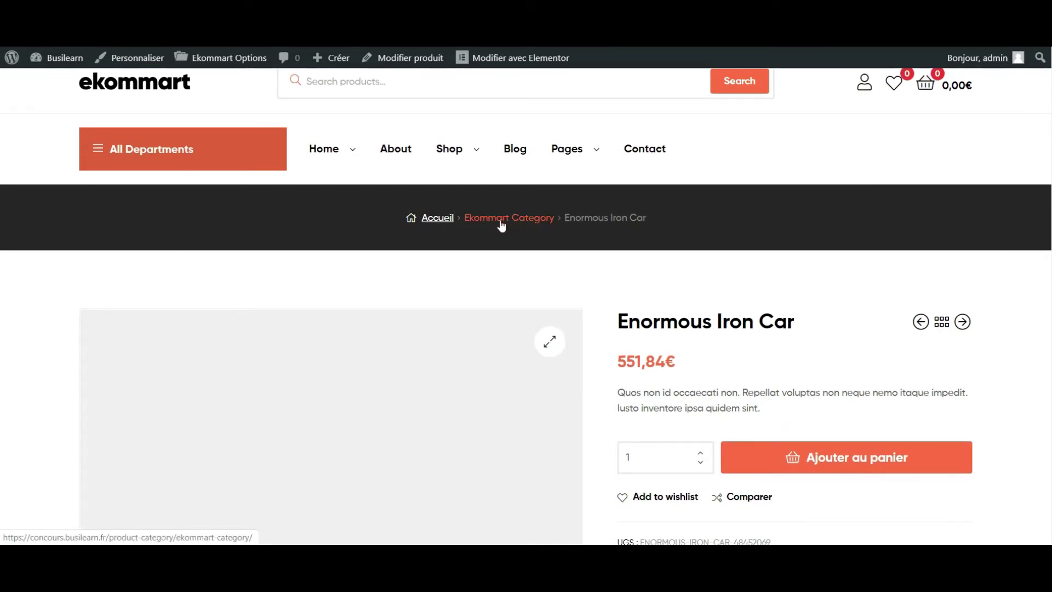
scroll(449, 218, down, 3)
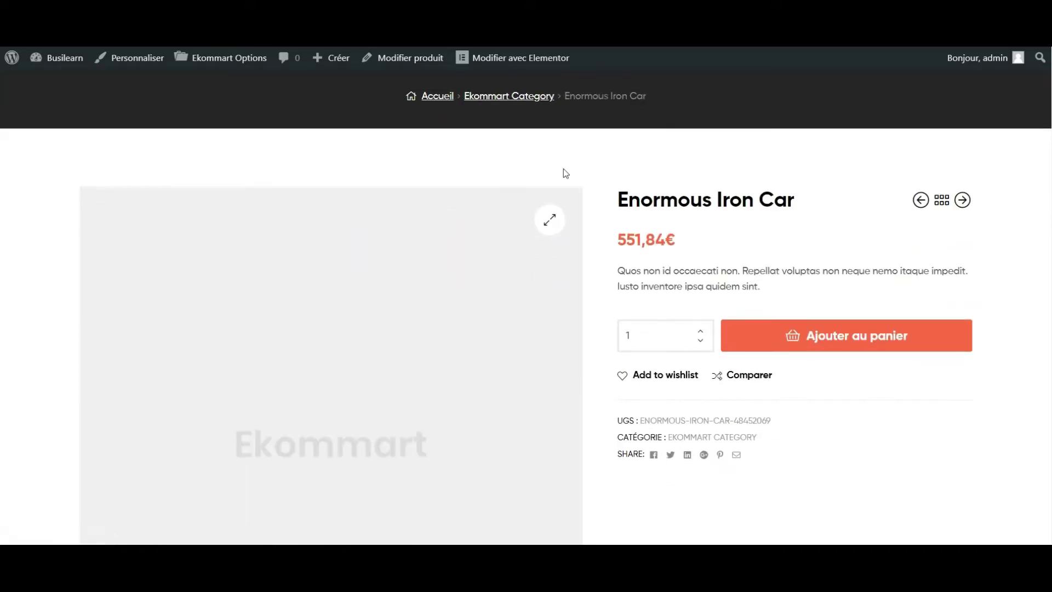
scroll(563, 168, down, 6)
scroll(563, 168, up, 5)
scroll(563, 169, up, 4)
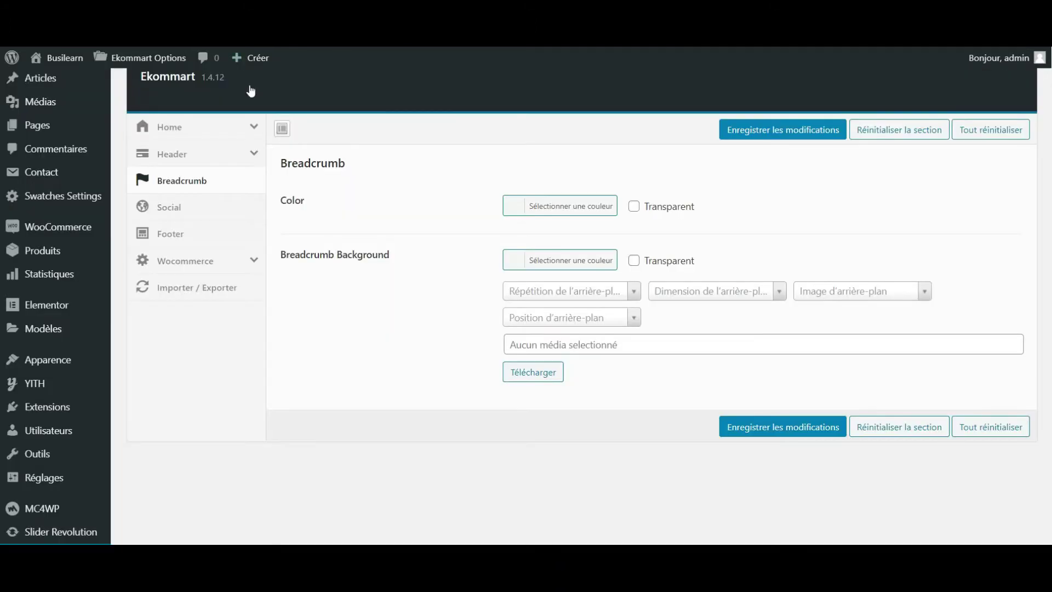
- Open the theme's Social settings and review the social links and the share options for each network
click(225, 219)
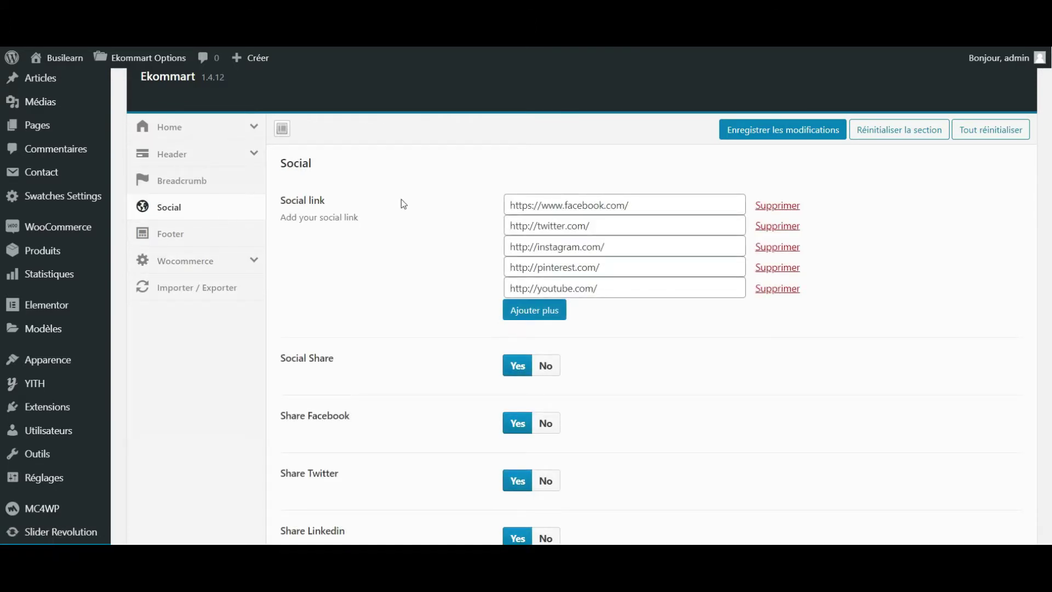
scroll(402, 200, down, 1)
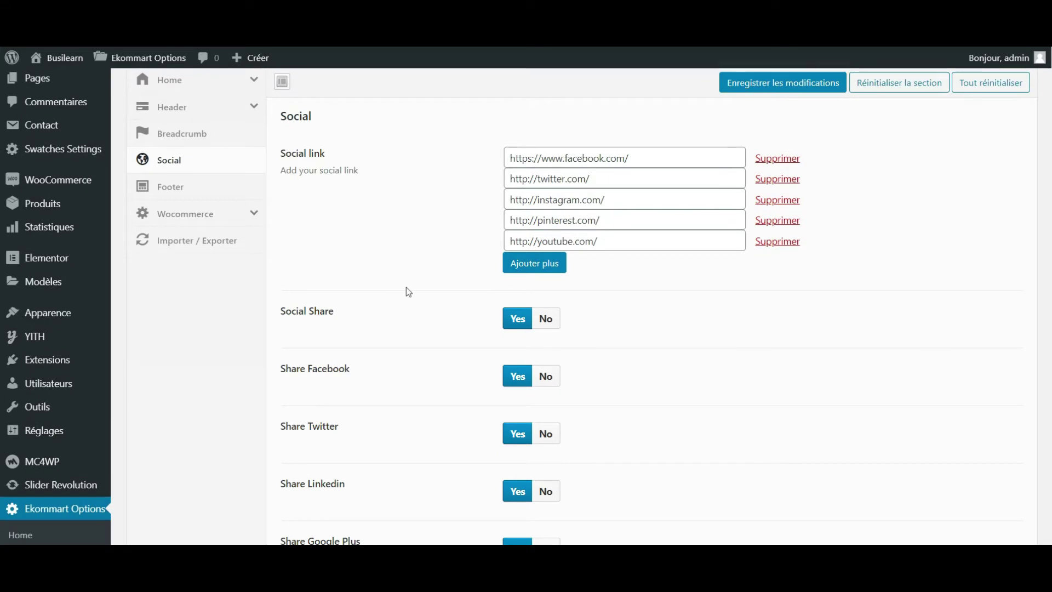
scroll(409, 292, down, 5)
scroll(408, 293, up, 1)
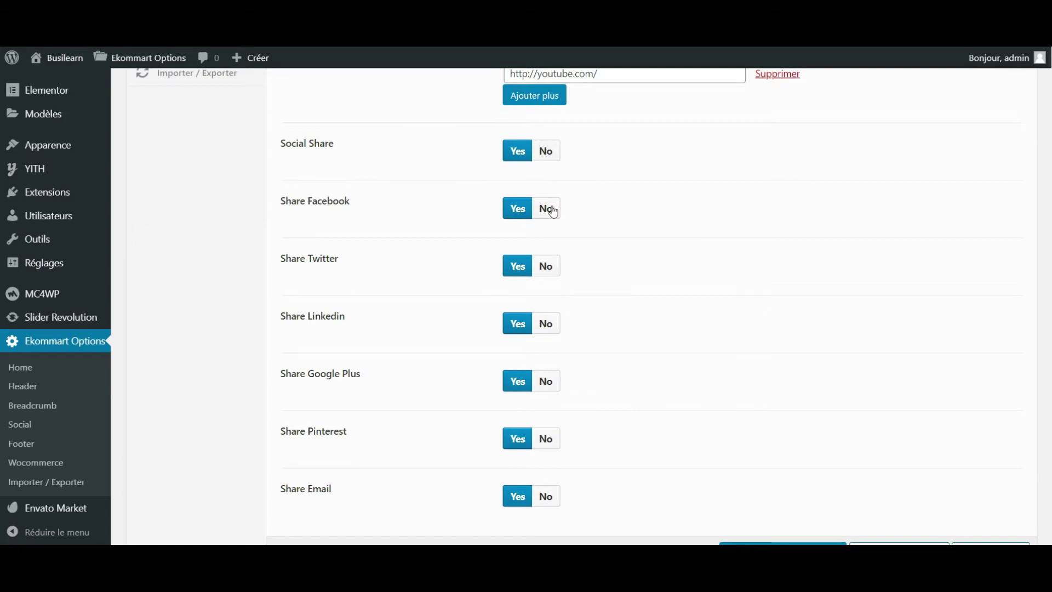
scroll(553, 275, down, 2)
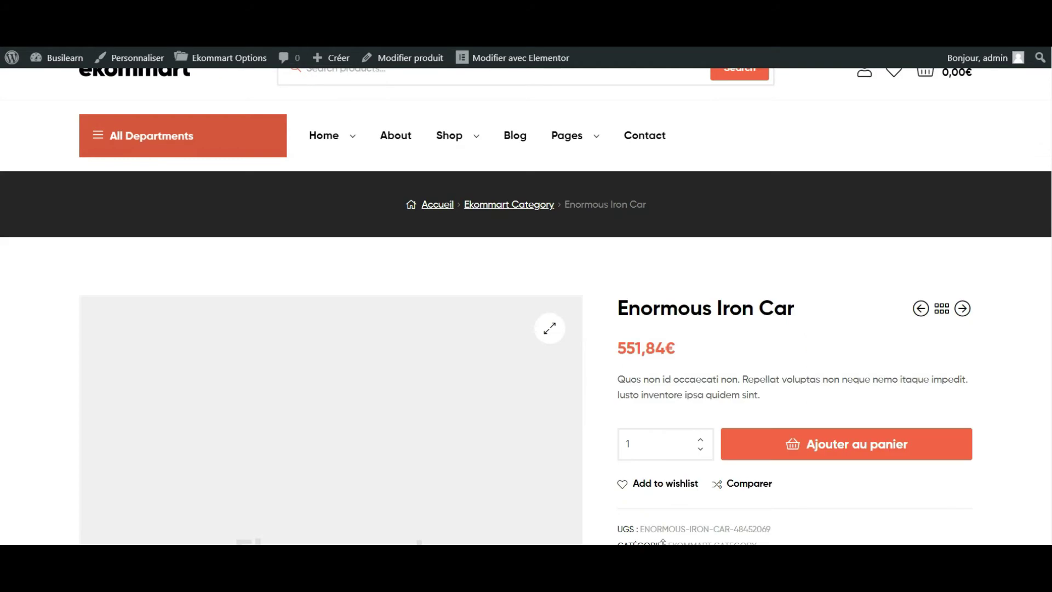
- Look through the Enormous Iron Car product page and check its social share links, including Facebook
scroll(700, 495, down, 15)
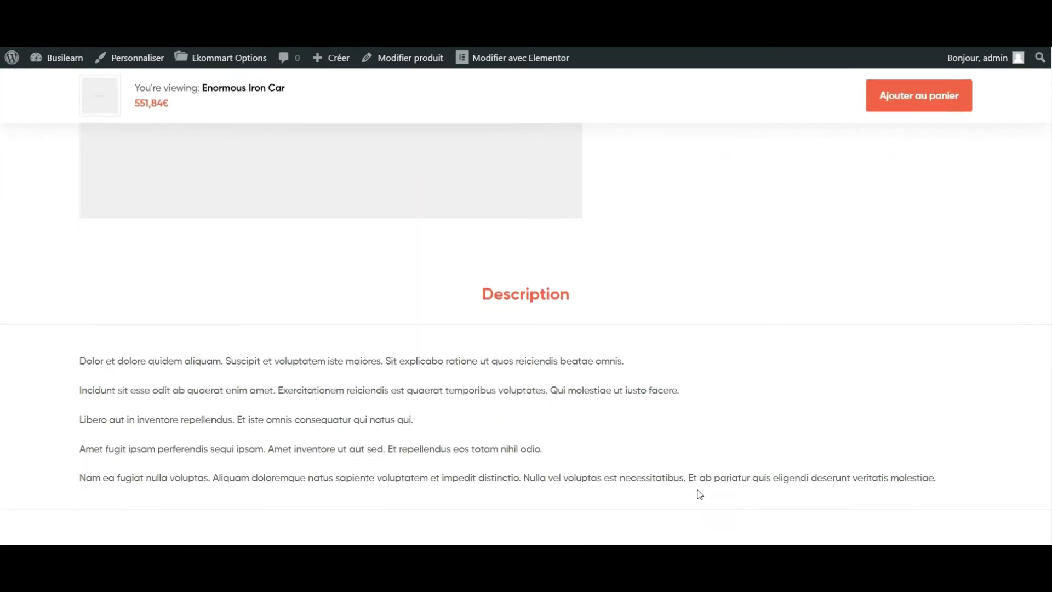
scroll(700, 495, down, 15)
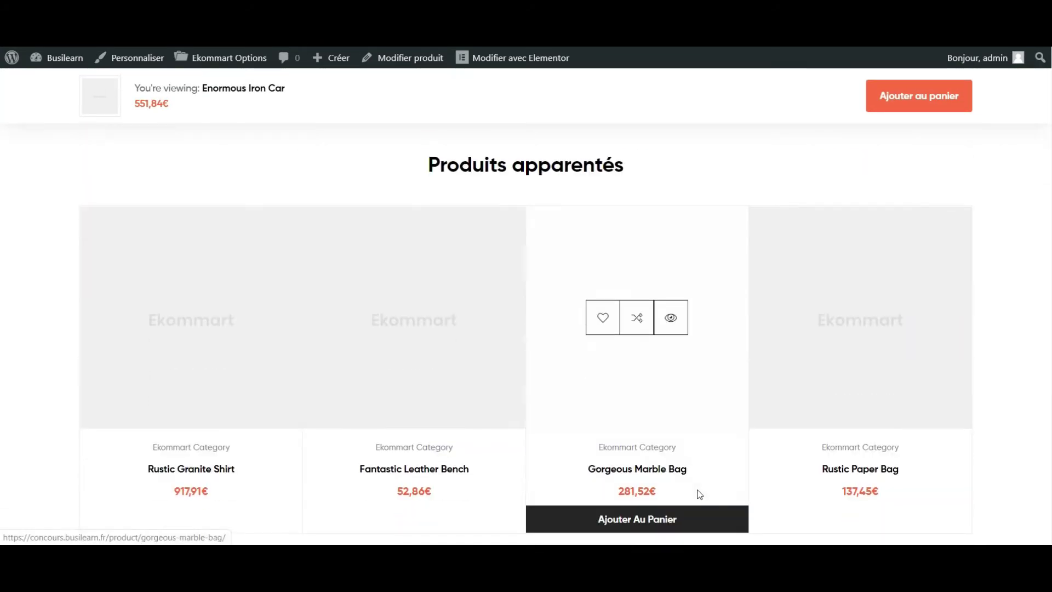
scroll(700, 494, down, 3)
scroll(700, 494, up, 15)
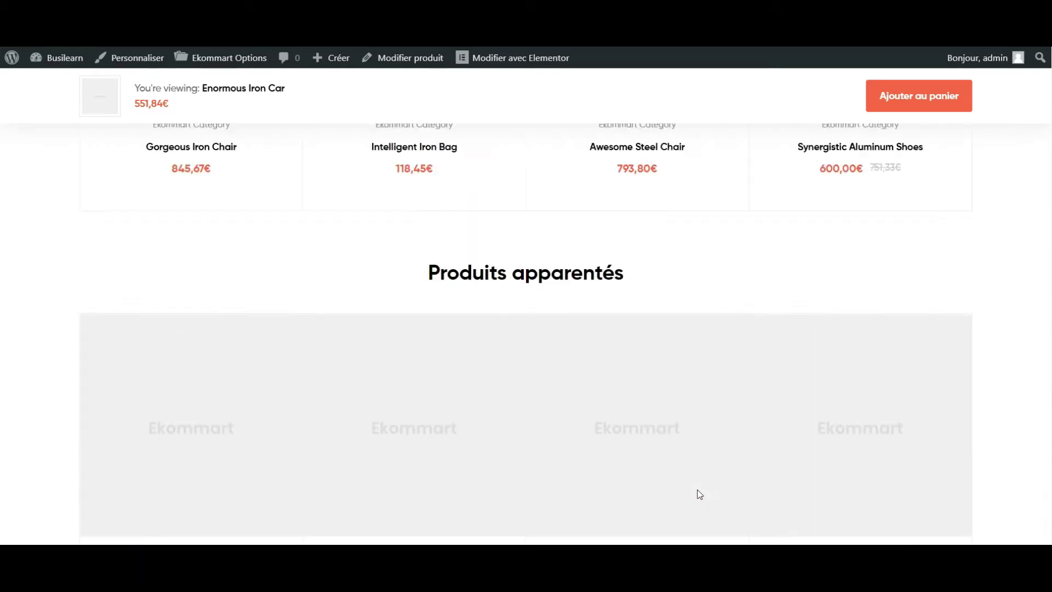
scroll(700, 494, up, 8)
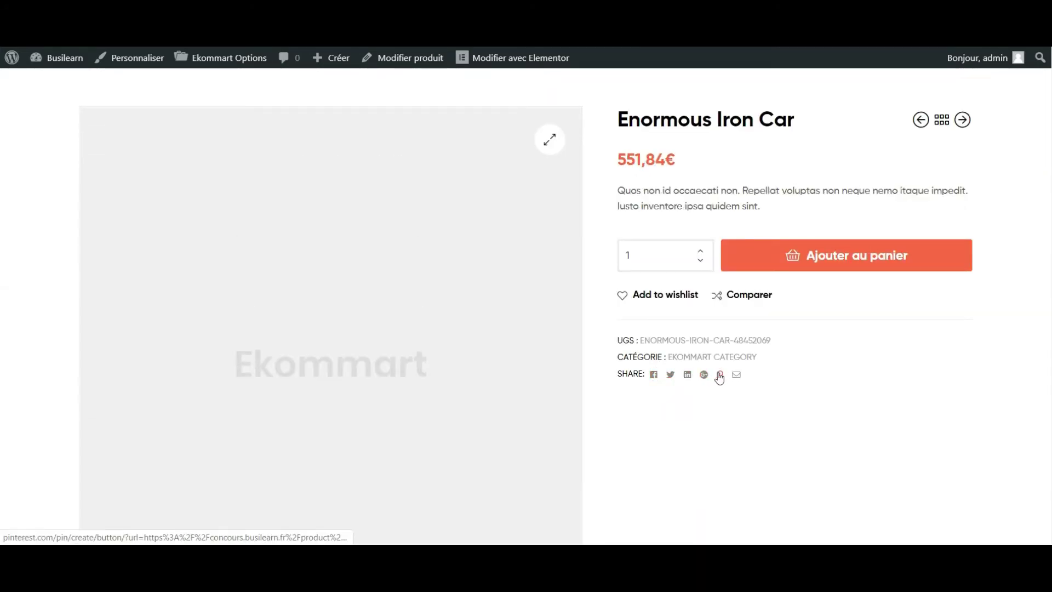
click(653, 378)
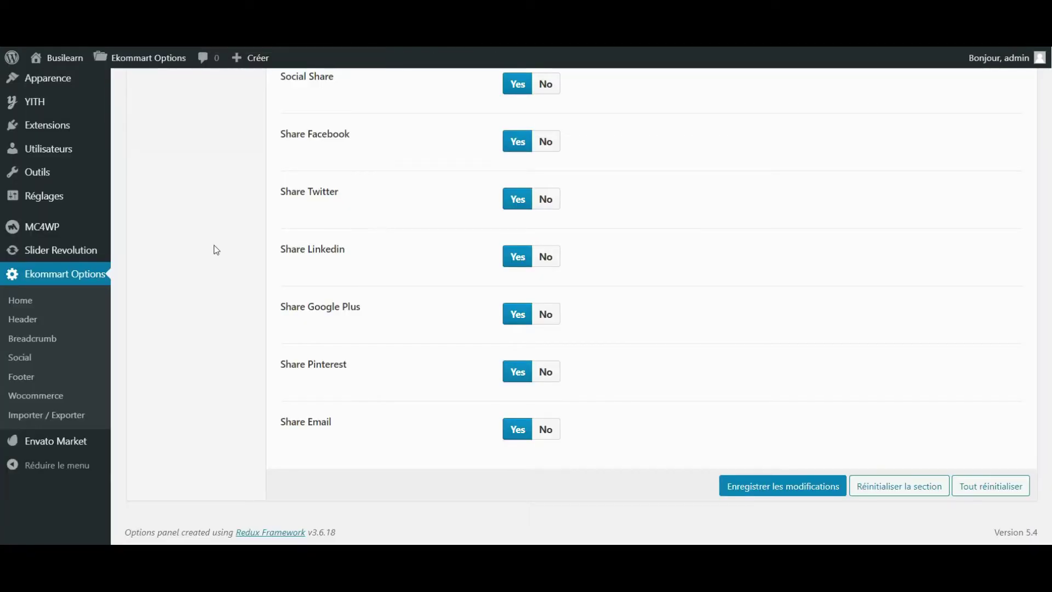
- Open the theme's Footer settings and disable the Enable Footer Builder option
scroll(217, 250, up, 6)
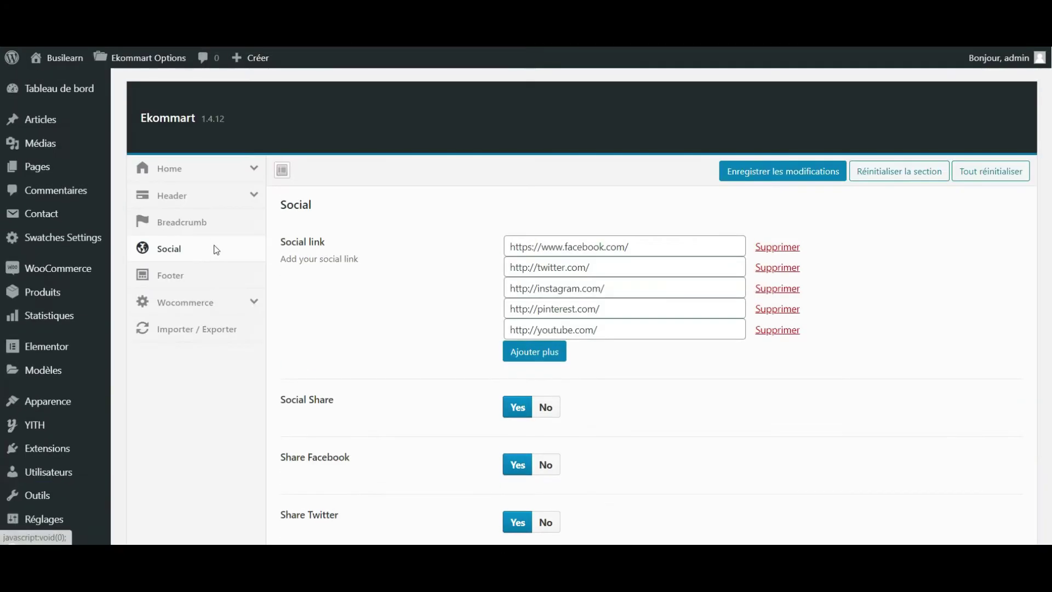
click(199, 283)
scroll(501, 269, down, 1)
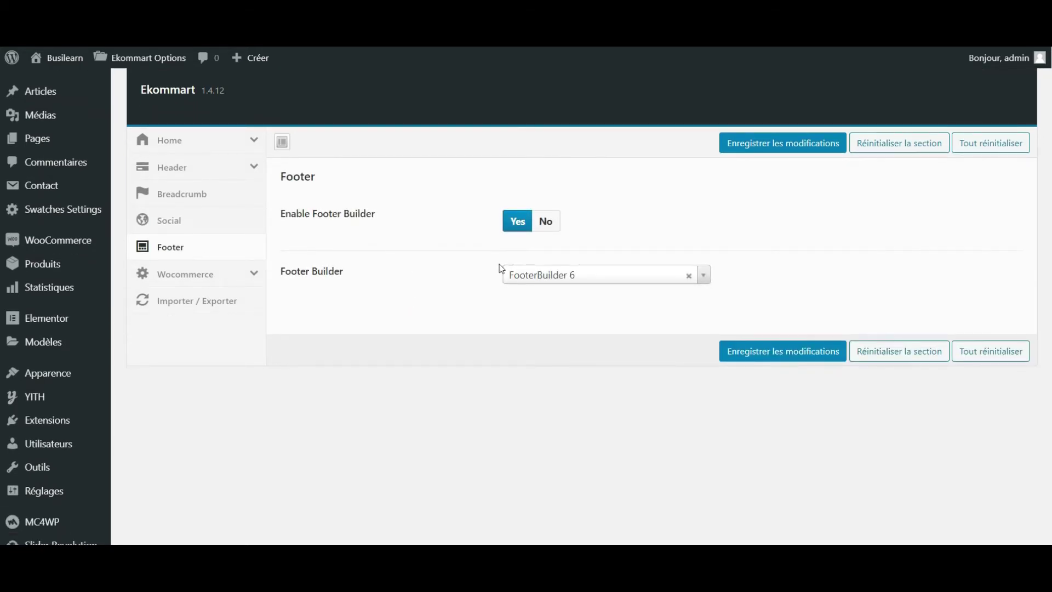
click(546, 223)
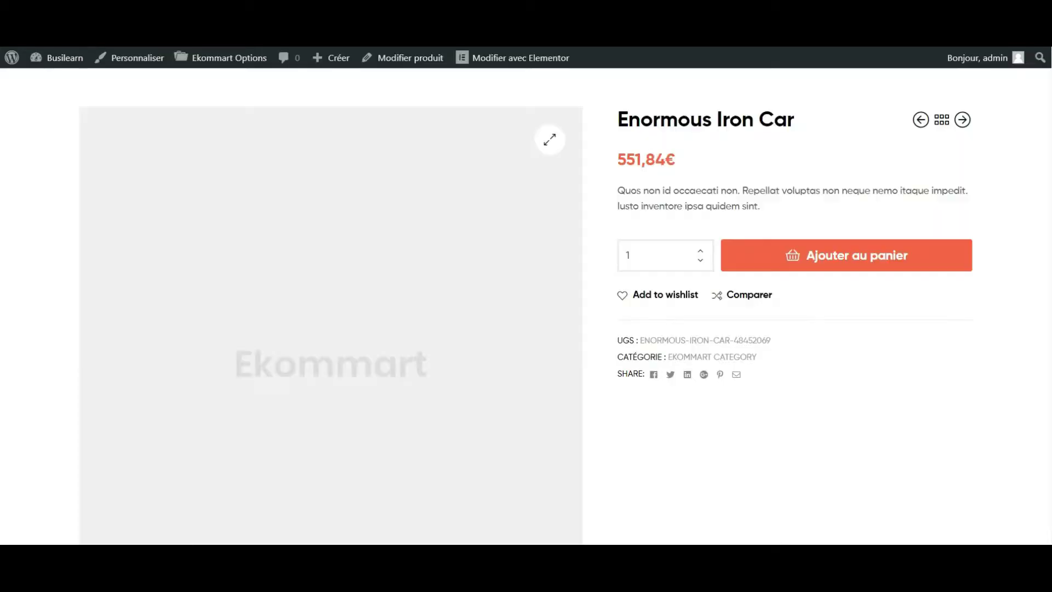
- Save the disabled Footer Builder setting and reload the Enormous Iron Car product page to check its footer
scroll(557, 427, down, 10)
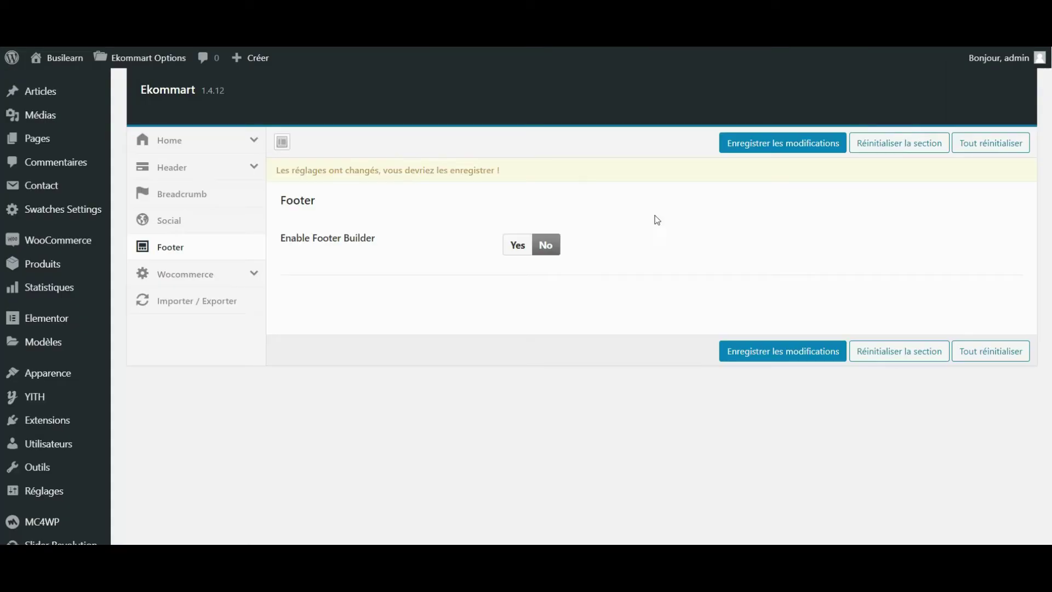
click(775, 146)
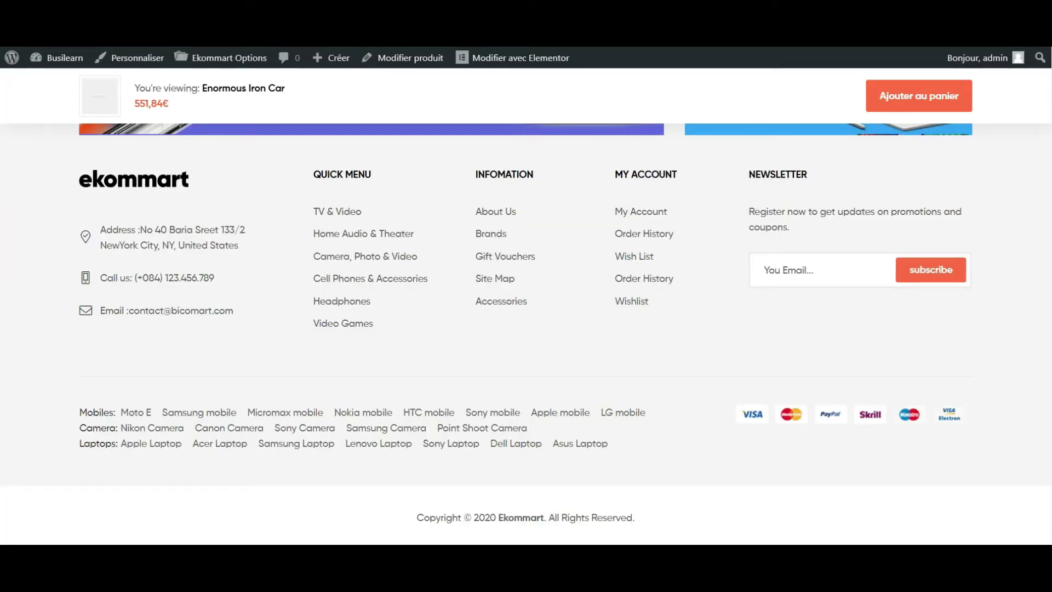
key(F5)
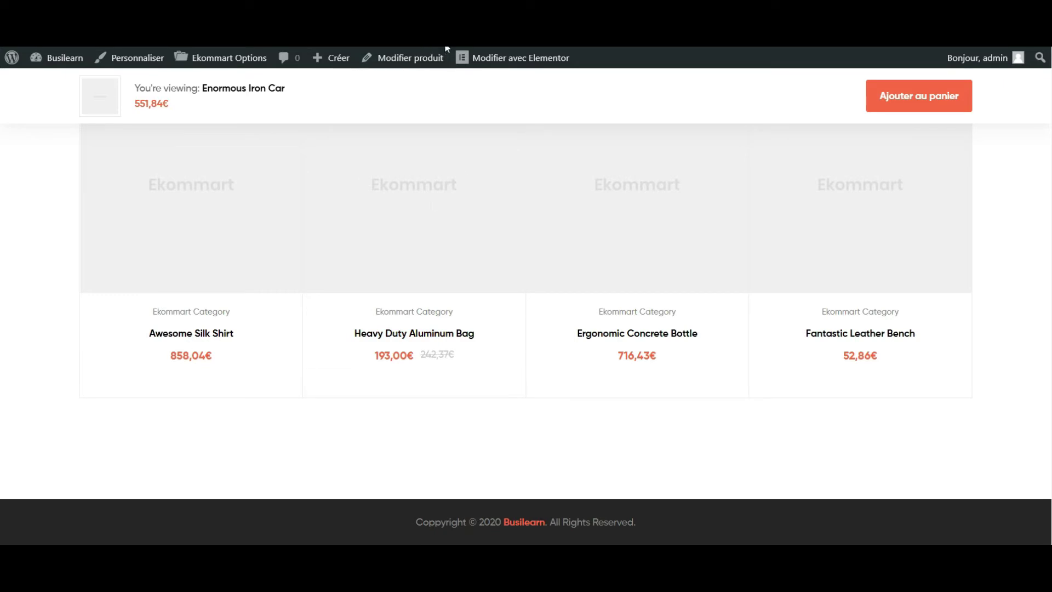
- Enable the Footer Builder again in the theme's Footer settings and save the changes
click(229, 58)
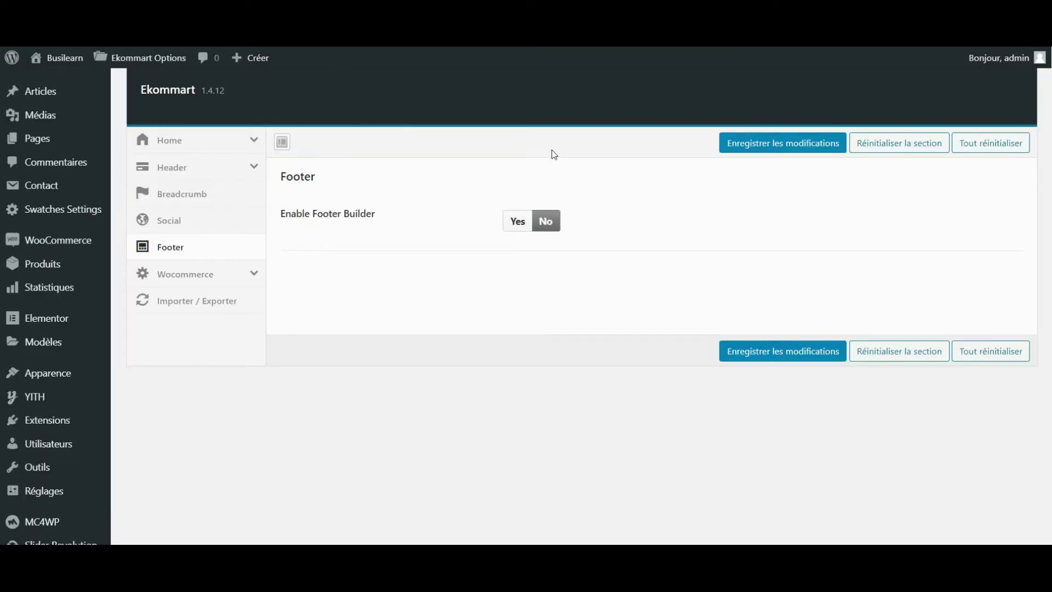
click(511, 221)
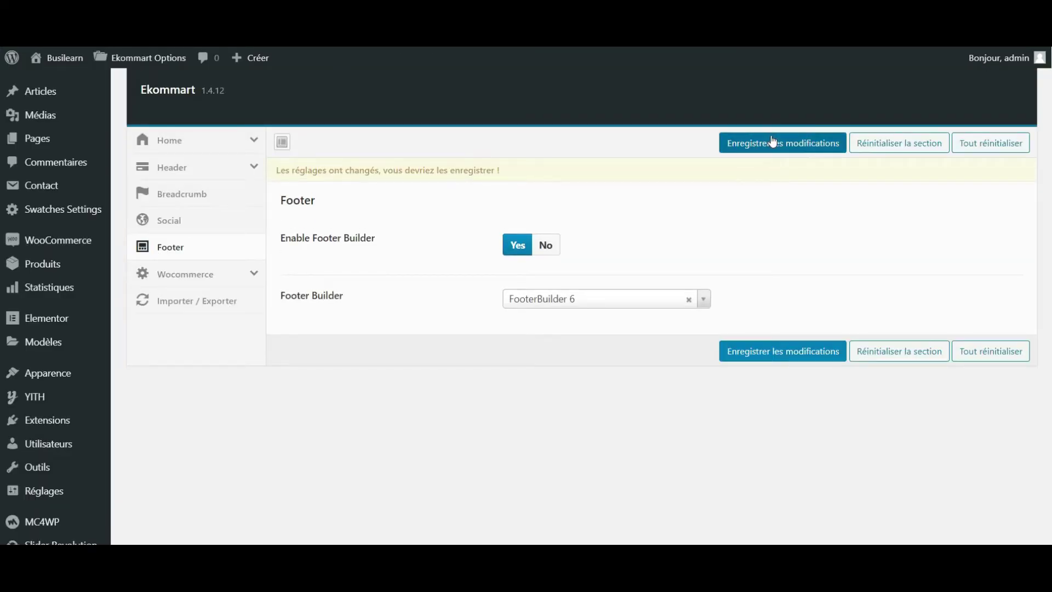
click(773, 143)
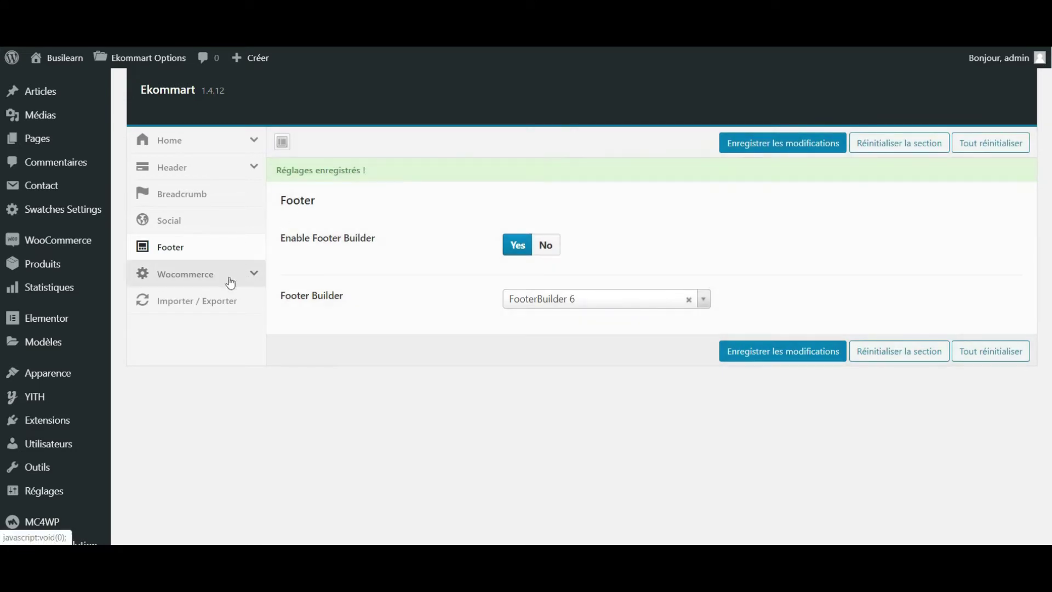
- Open the theme's Wocommerce settings and review the choices for Product Block Style and Animation Image Hover
click(228, 277)
scroll(448, 257, down, 1)
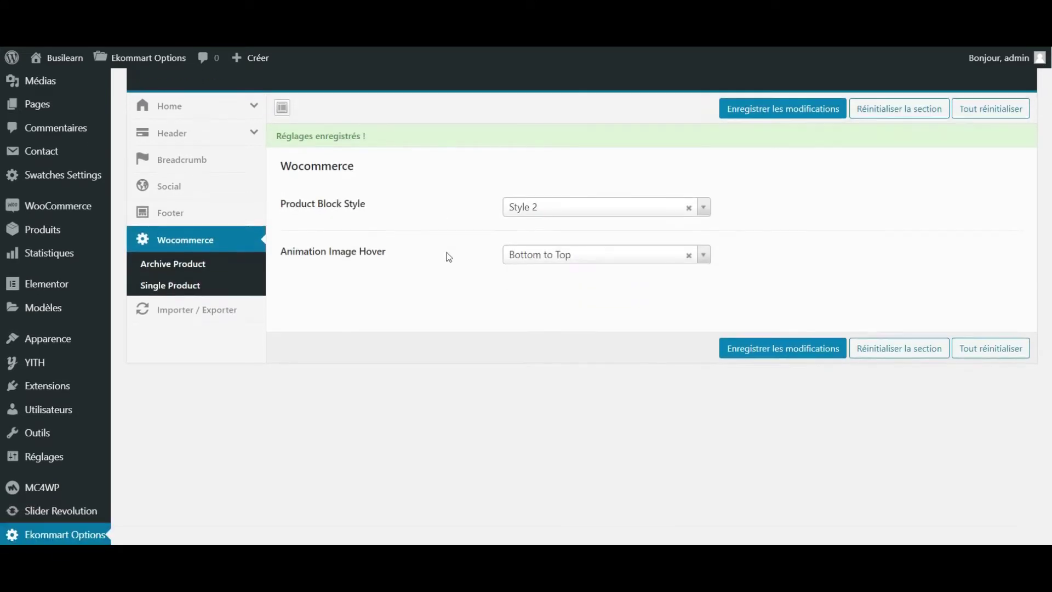
click(588, 213)
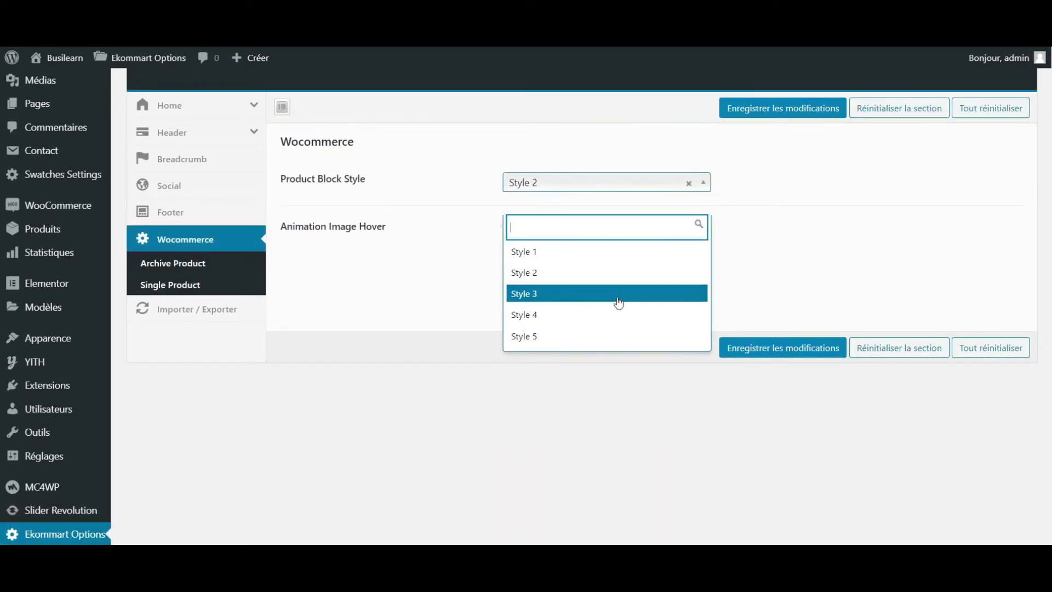
click(406, 273)
click(573, 230)
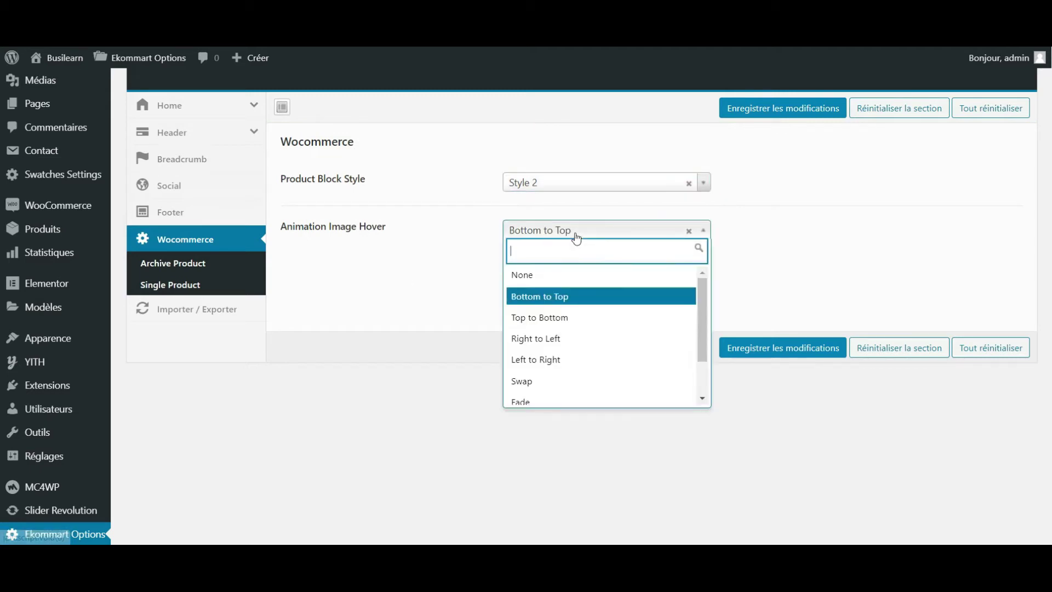
click(406, 323)
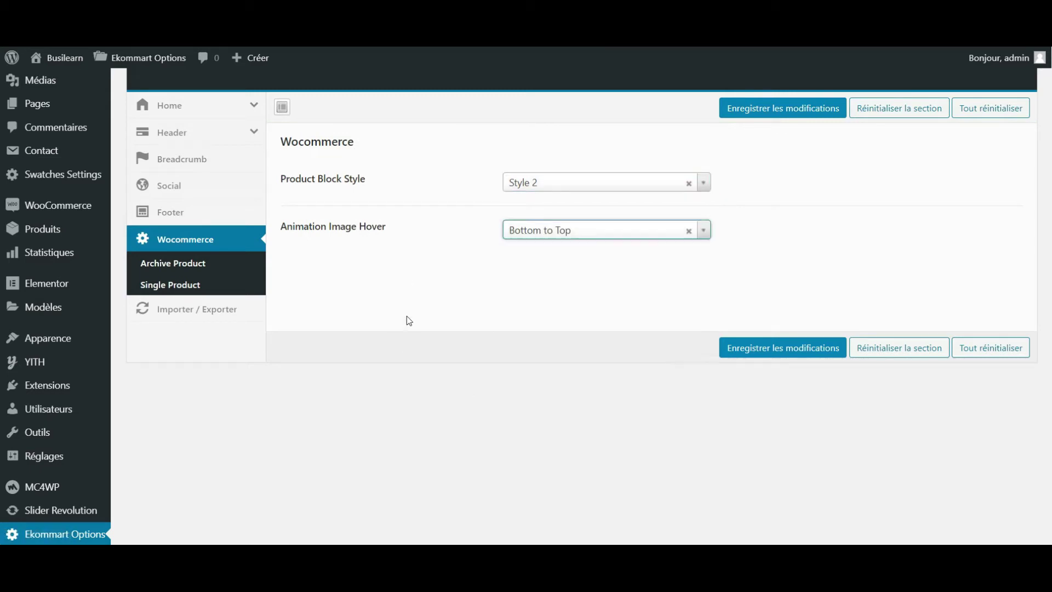
- Open the Single Product settings and review the choices for Product Single Style and Product gallery layout
click(202, 286)
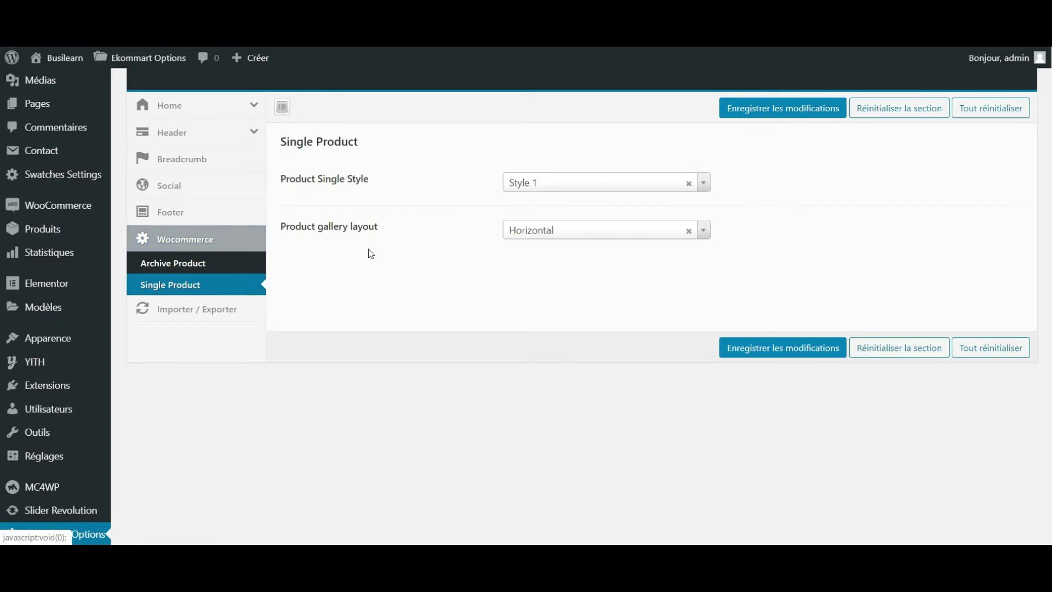
click(578, 179)
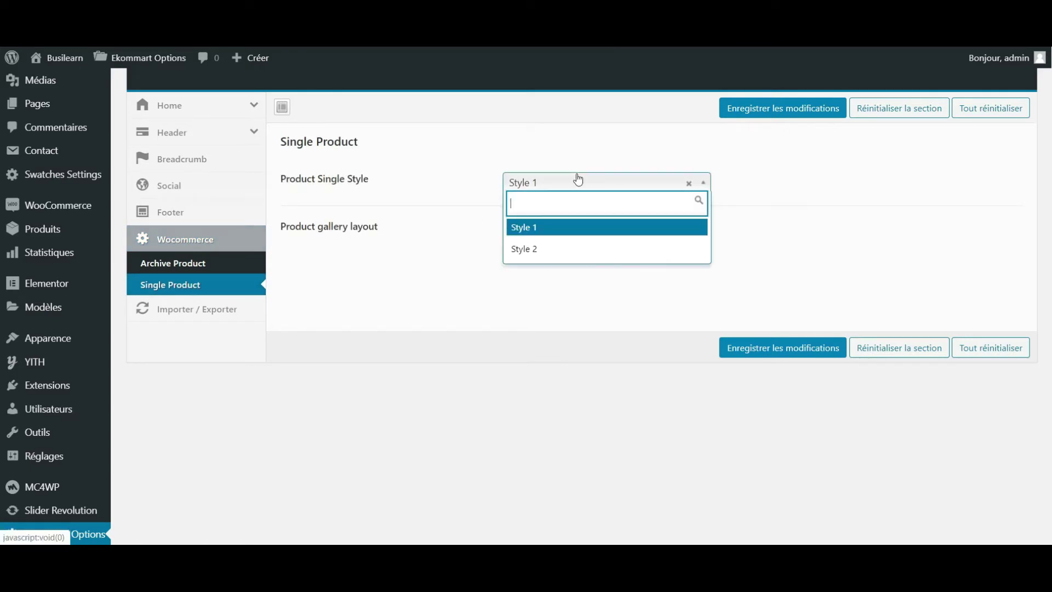
click(452, 320)
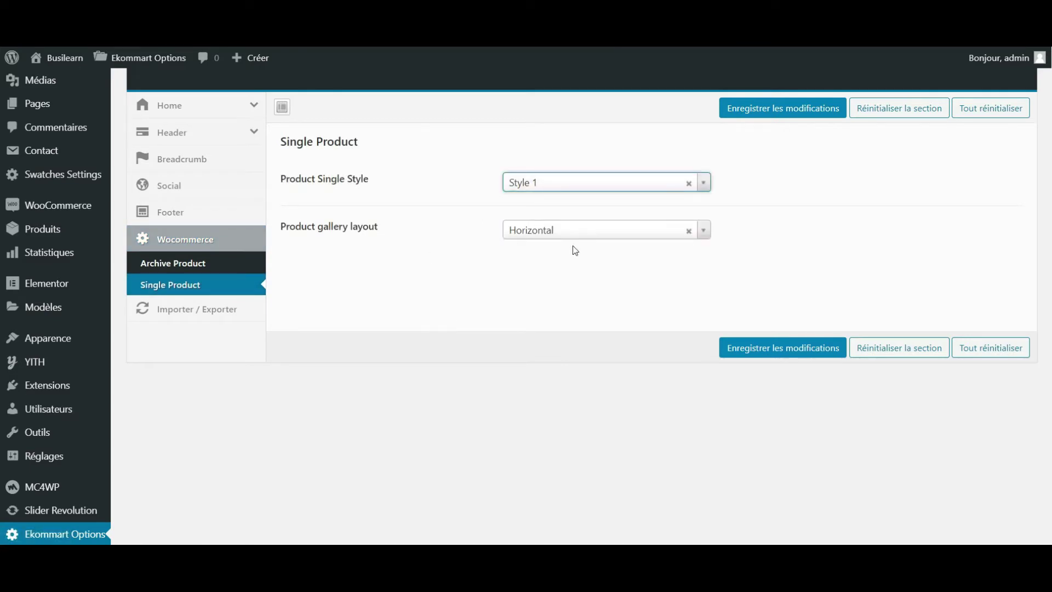
click(597, 230)
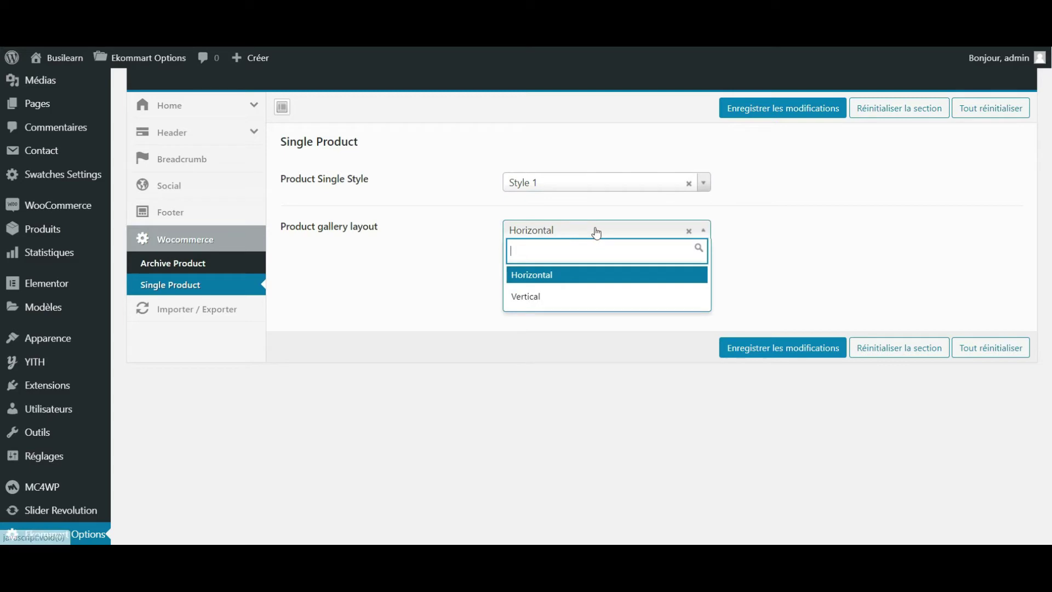
click(393, 291)
scroll(254, 281, up, 2)
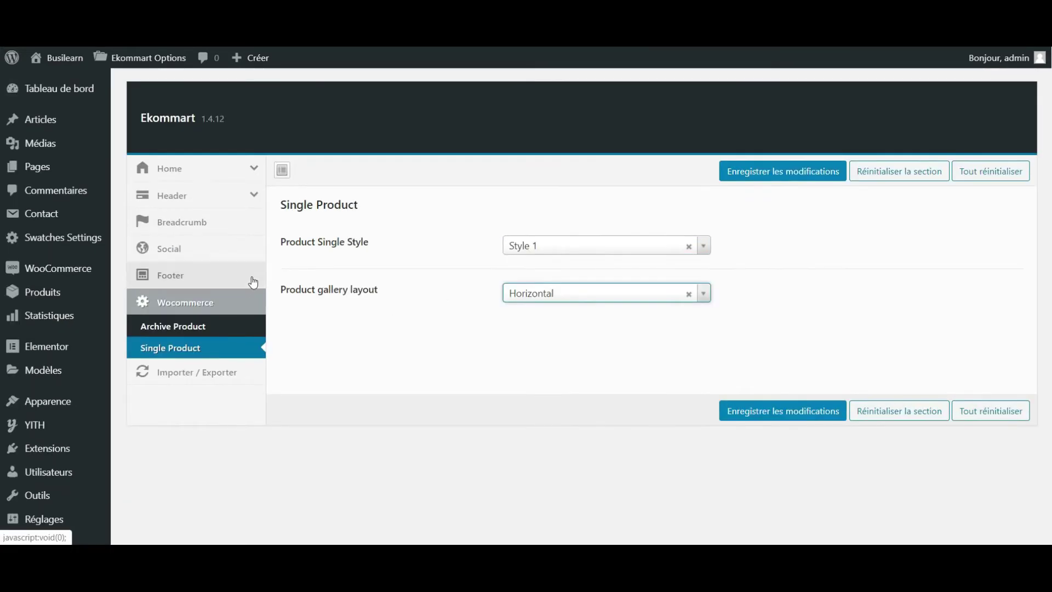
scroll(321, 256, down, 1)
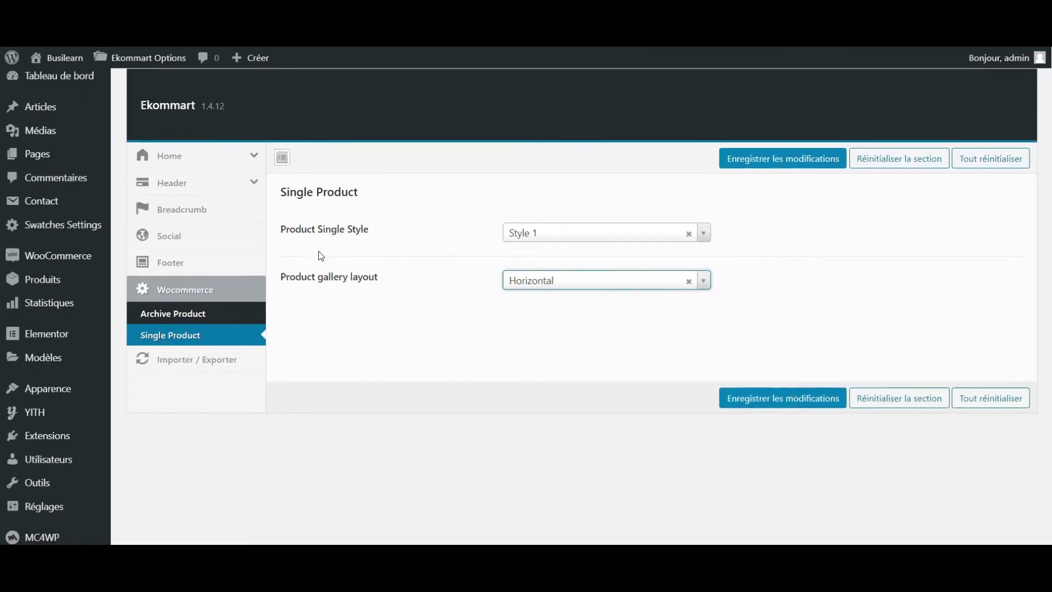
- Open the WooCommerce Variation Swatches settings and review the options of the Visual Section
click(94, 234)
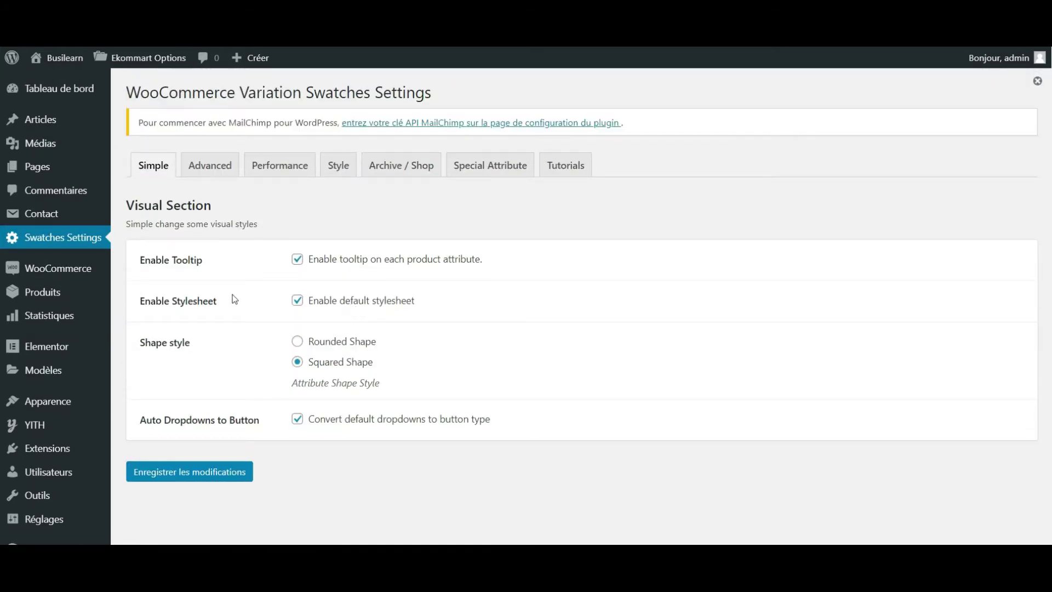
scroll(234, 299, down, 3)
scroll(235, 299, up, 3)
scroll(235, 299, down, 1)
scroll(235, 298, down, 2)
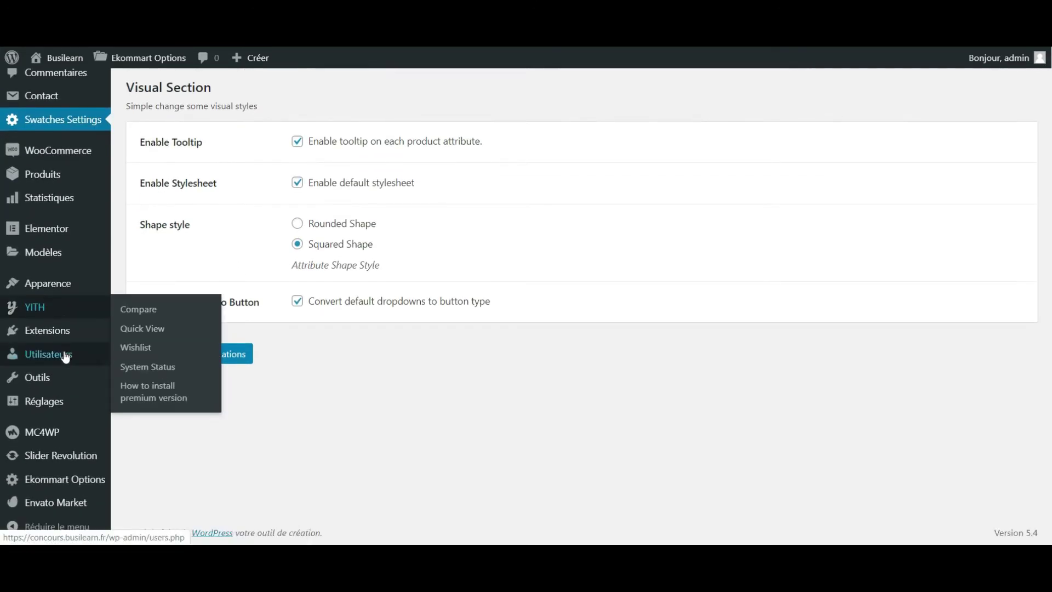
- Bulk-deactivate the Variation Swatches for WooCommerce, SVG Support, Slider Revolution and MC4WP plugins from the list of installed plugins
mouse_move(82, 331)
click(159, 336)
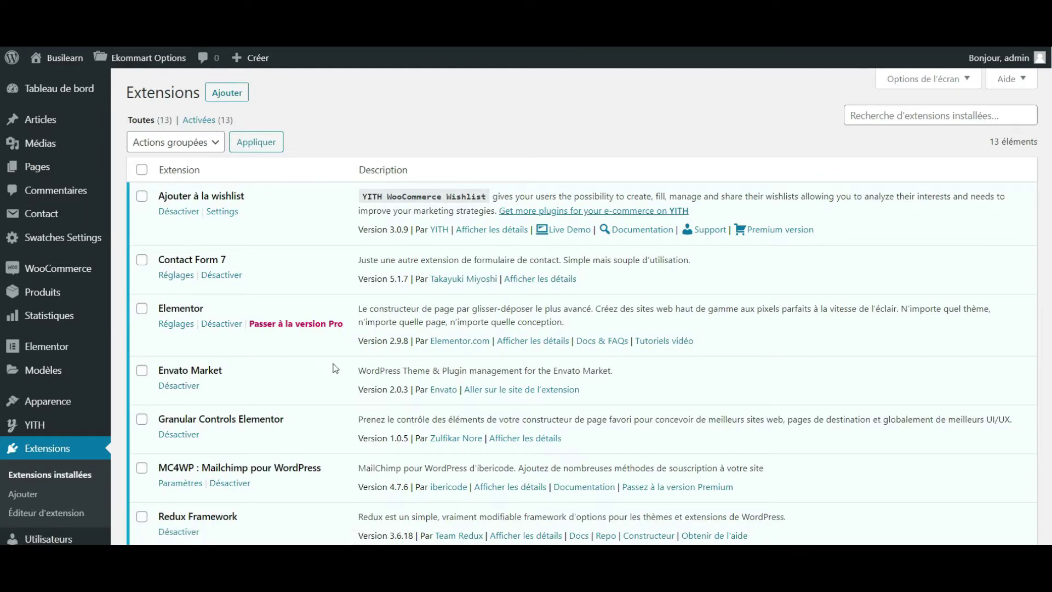
scroll(335, 368, down, 6)
scroll(336, 368, down, 1)
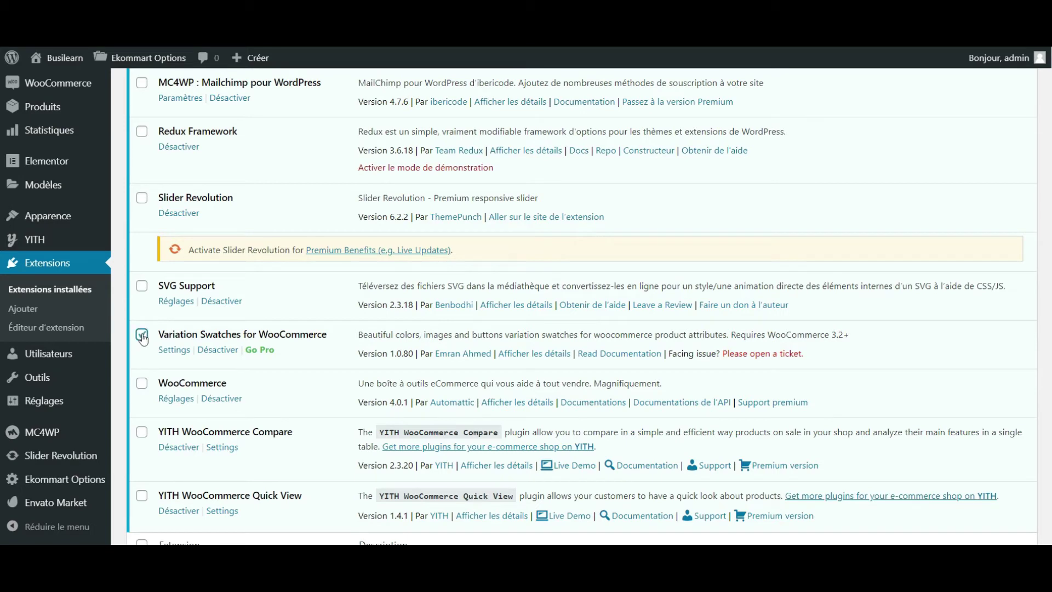
click(143, 292)
scroll(142, 293, up, 2)
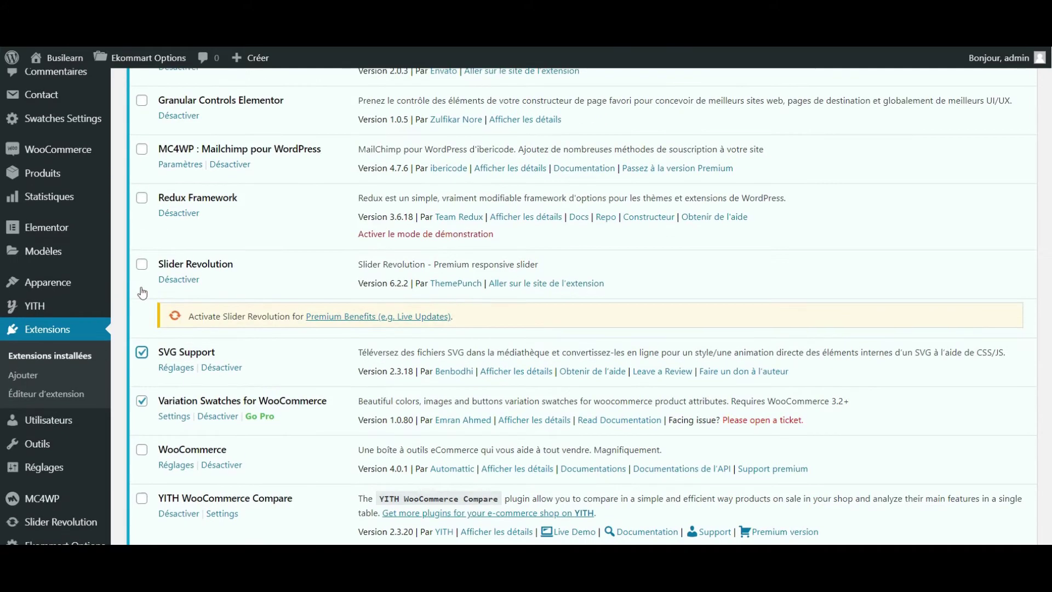
click(142, 273)
scroll(142, 280, up, 2)
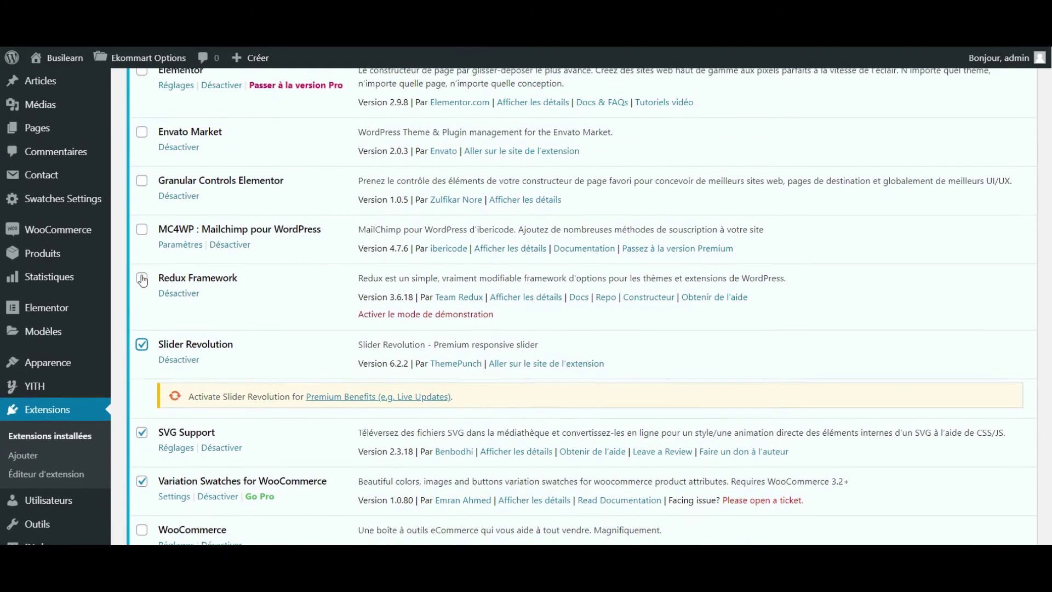
scroll(143, 280, up, 1)
click(144, 267)
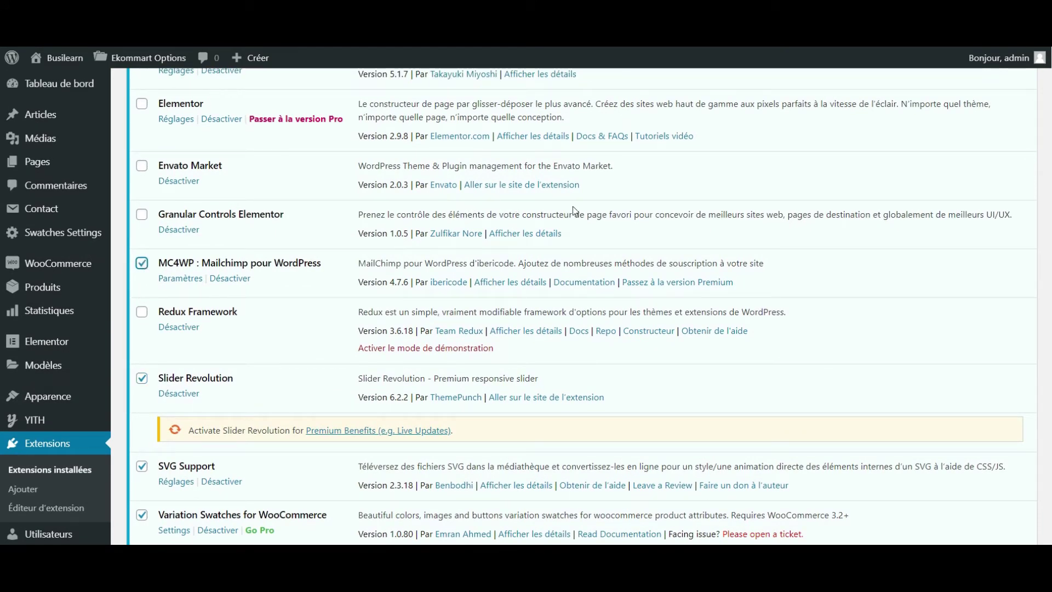
scroll(280, 252, up, 1)
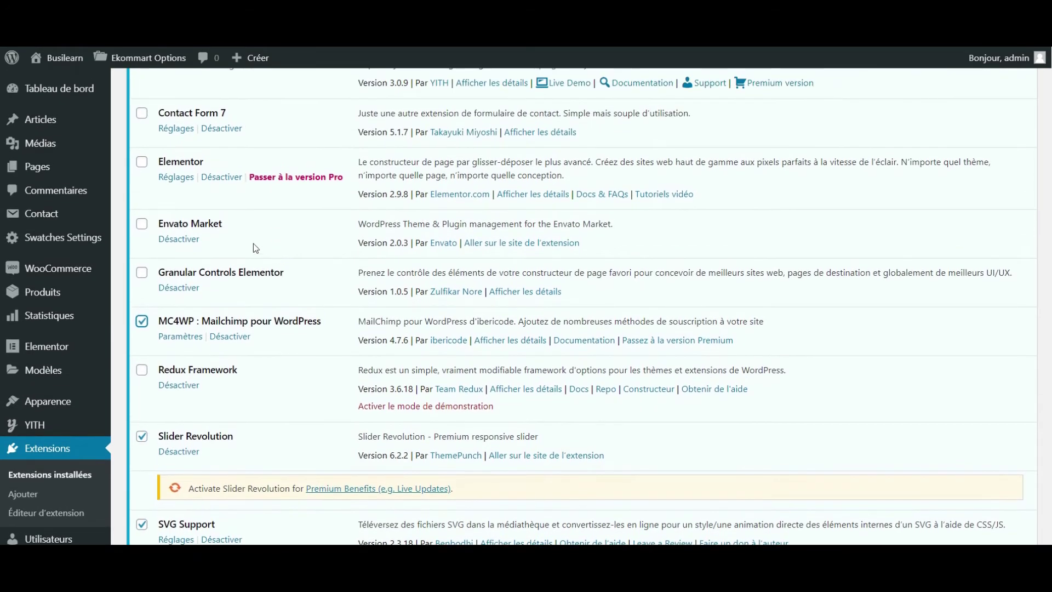
scroll(217, 247, up, 1)
scroll(179, 198, up, 1)
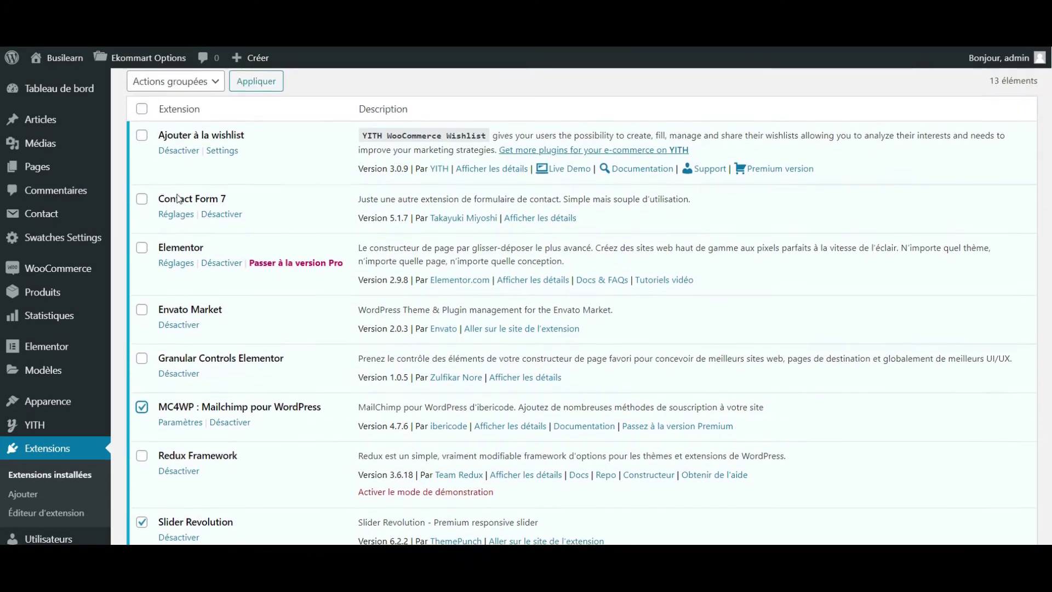
scroll(180, 198, down, 8)
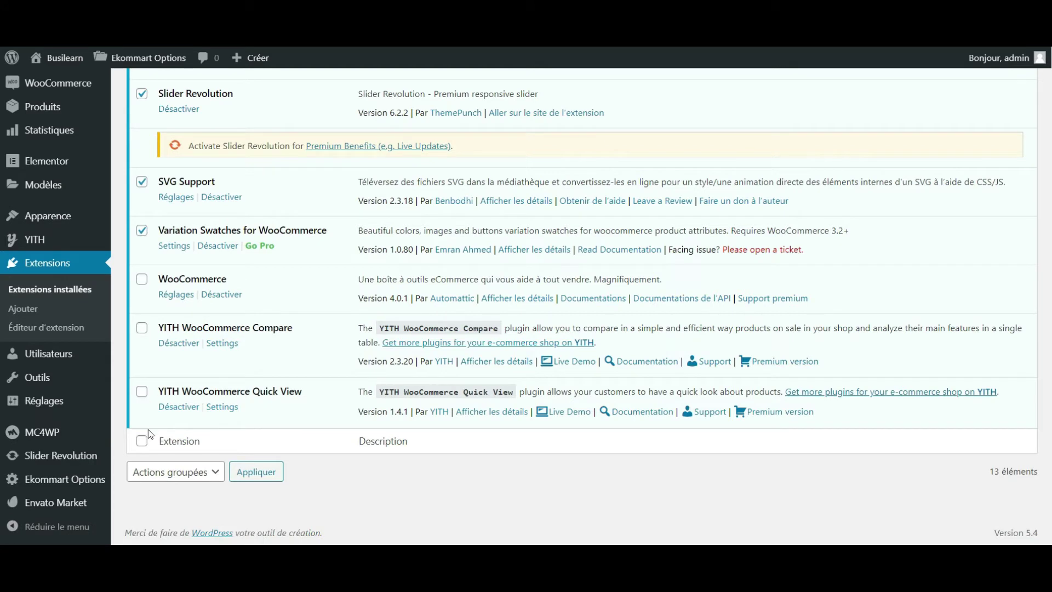
click(148, 472)
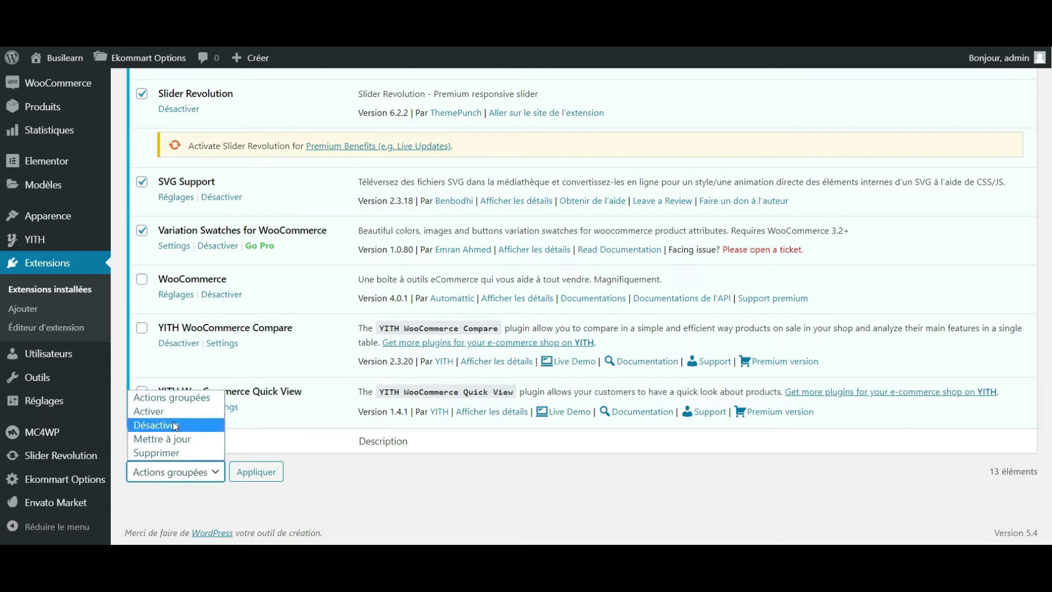
click(174, 426)
click(273, 473)
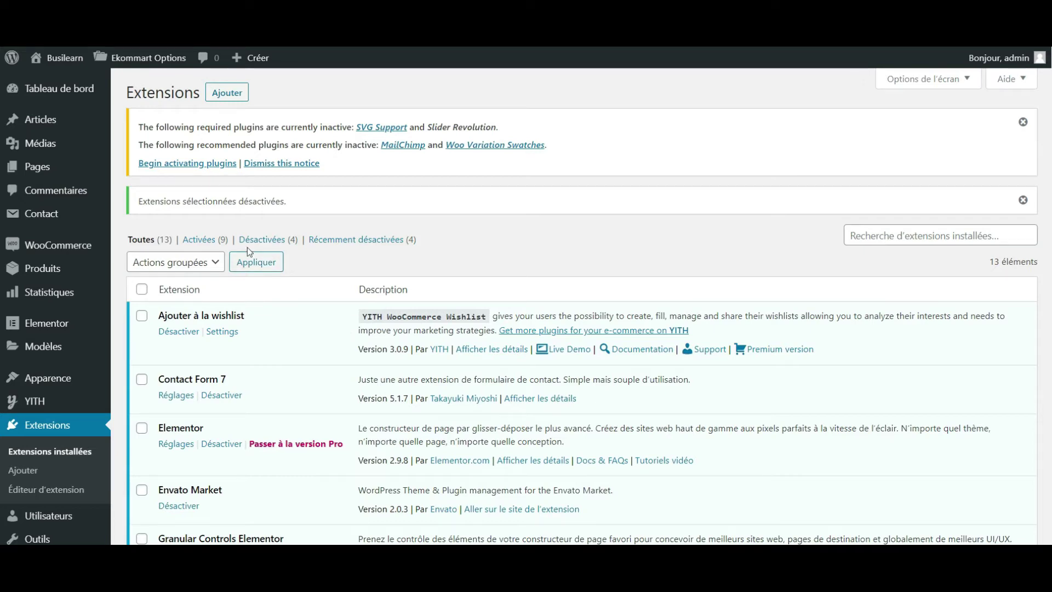
- Look through the installed plugins list to check which plugins are active and which are inactive
scroll(209, 274, down, 3)
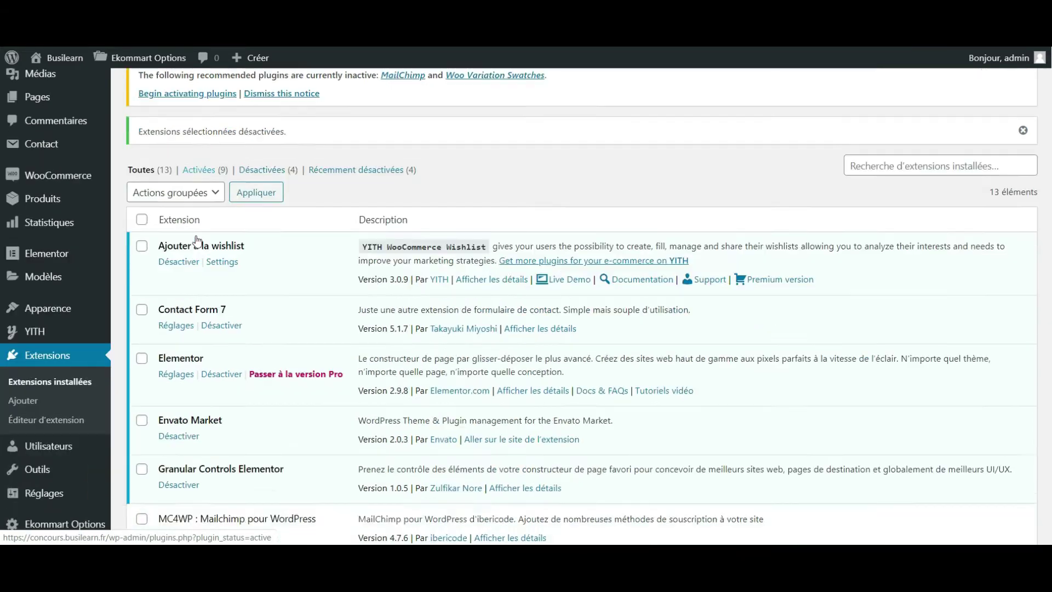
scroll(211, 354, down, 3)
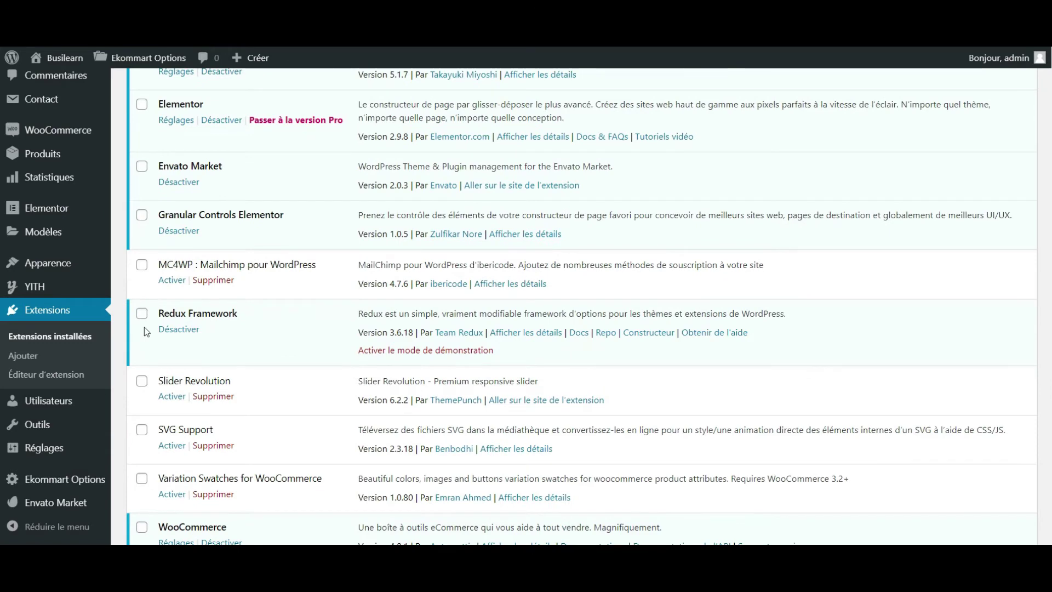
scroll(146, 327, down, 1)
scroll(144, 327, up, 6)
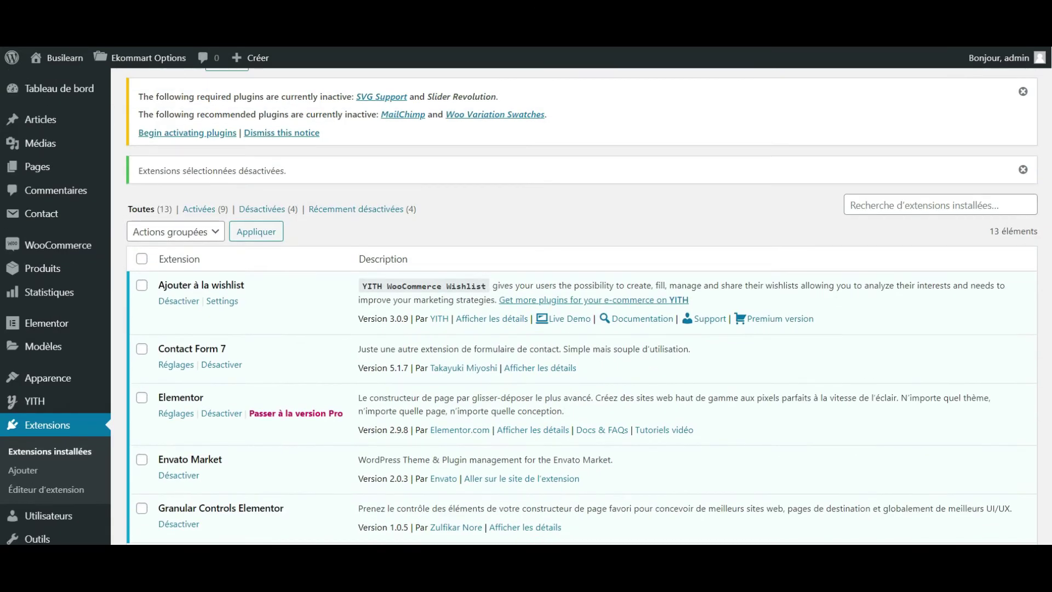
- Open the storefront home page and examine its sections with the four plugins deactivated
click(58, 83)
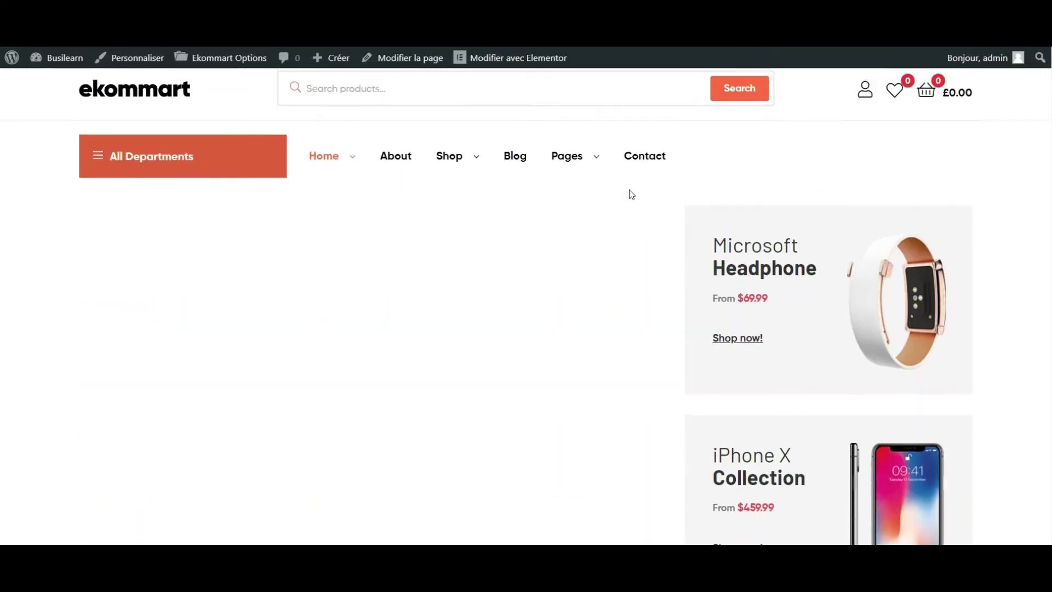
scroll(371, 322, down, 2)
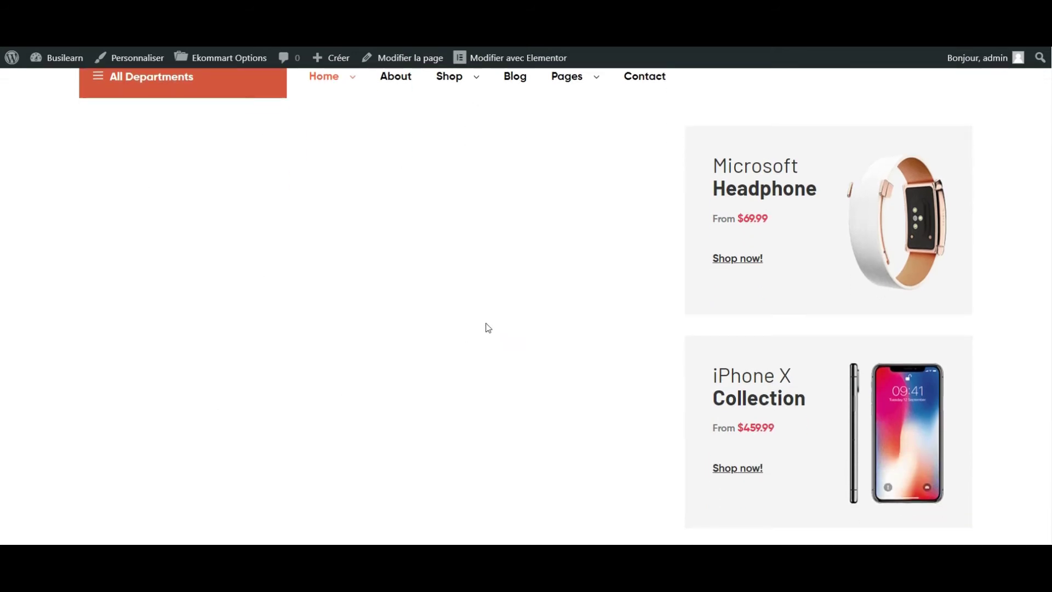
scroll(489, 328, down, 10)
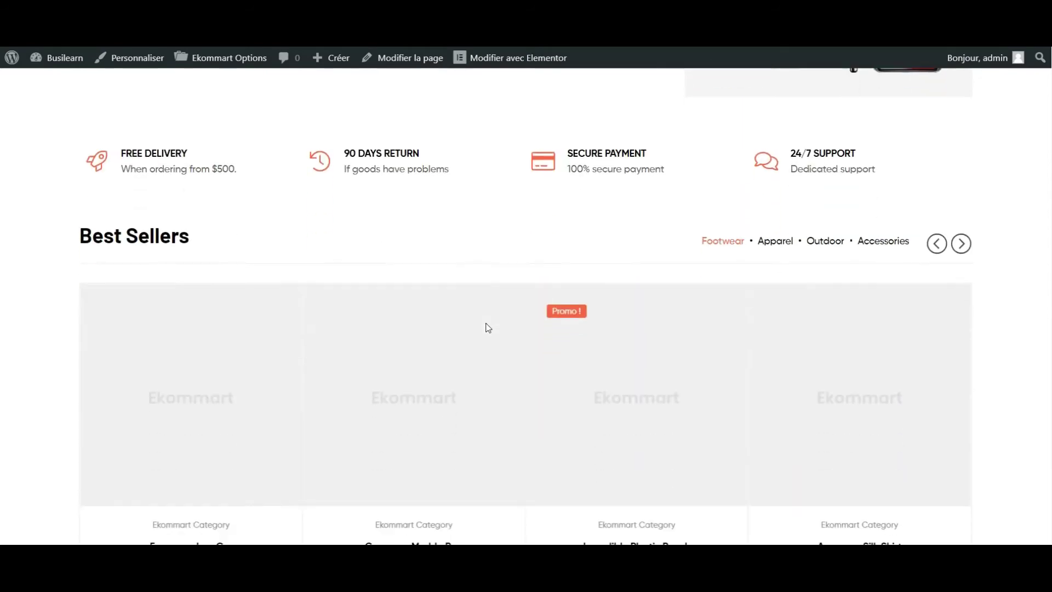
scroll(489, 327, down, 3)
scroll(808, 238, down, 4)
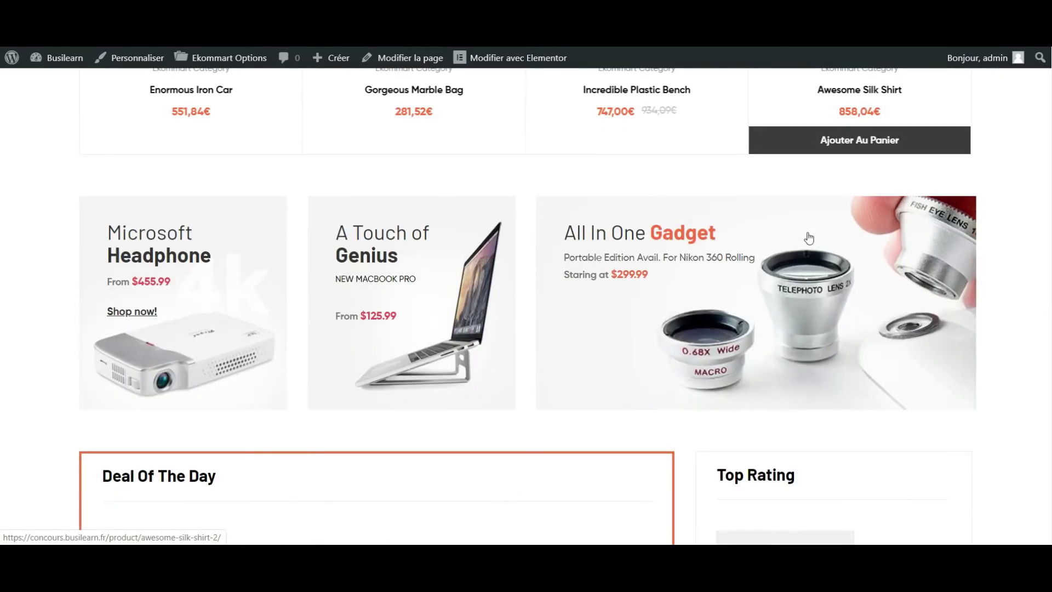
- Check the Deal Of The Day, Top Rating and Featured Products sections of the storefront home page, and return to its beginning
scroll(324, 314, down, 5)
scroll(93, 333, down, 4)
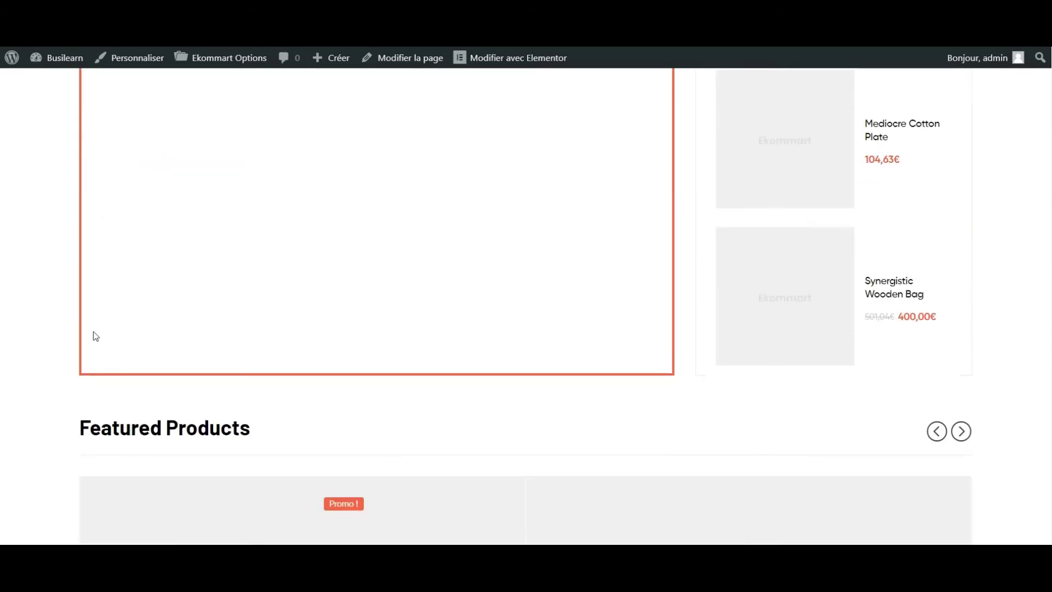
key(Home)
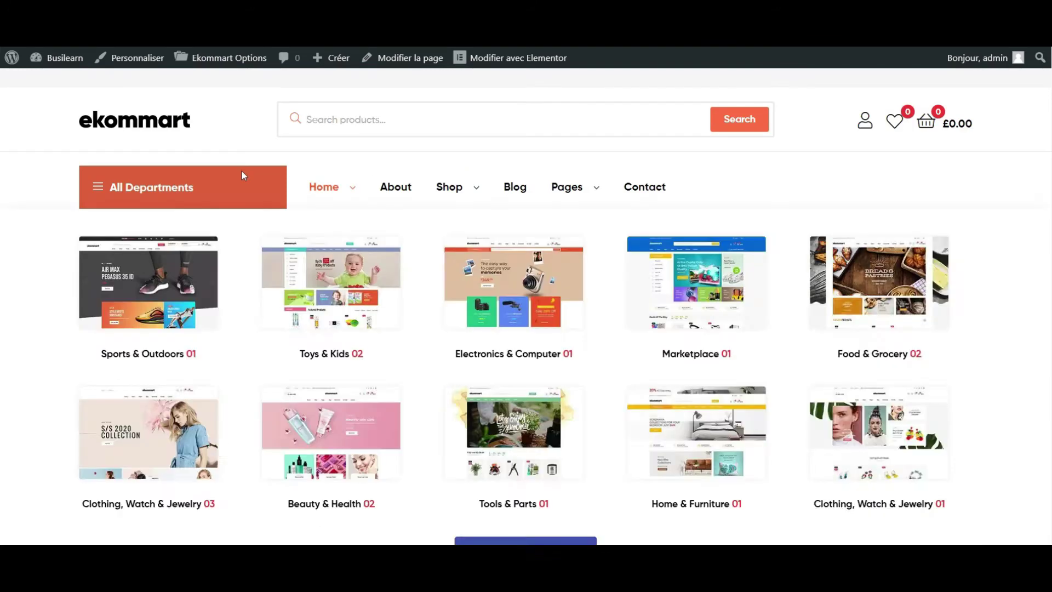
- Open the theme customizer and go to the store notice settings of its WooCommerce section
mouse_move(187, 175)
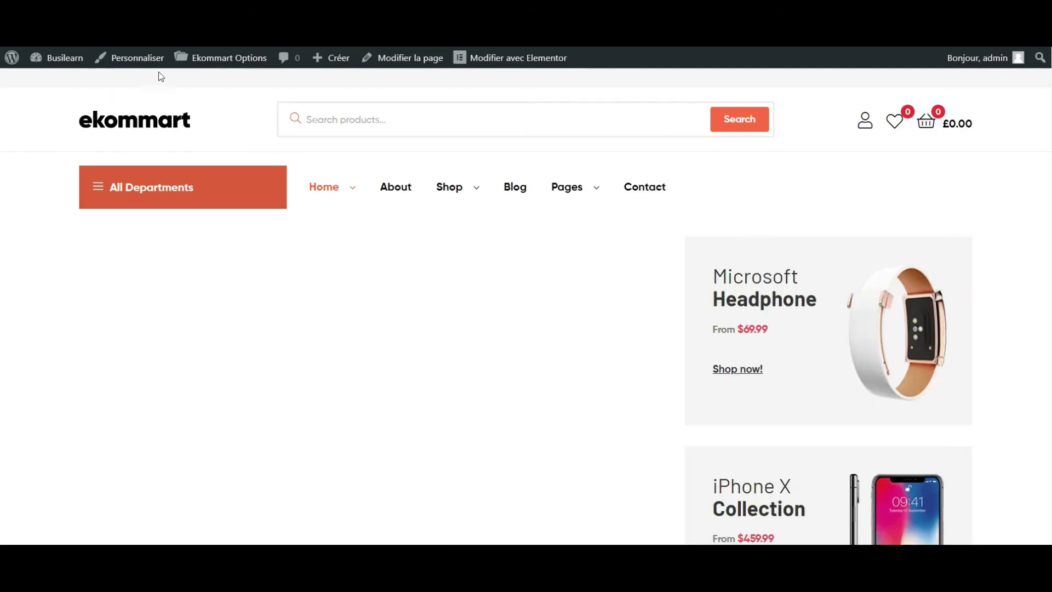
click(131, 64)
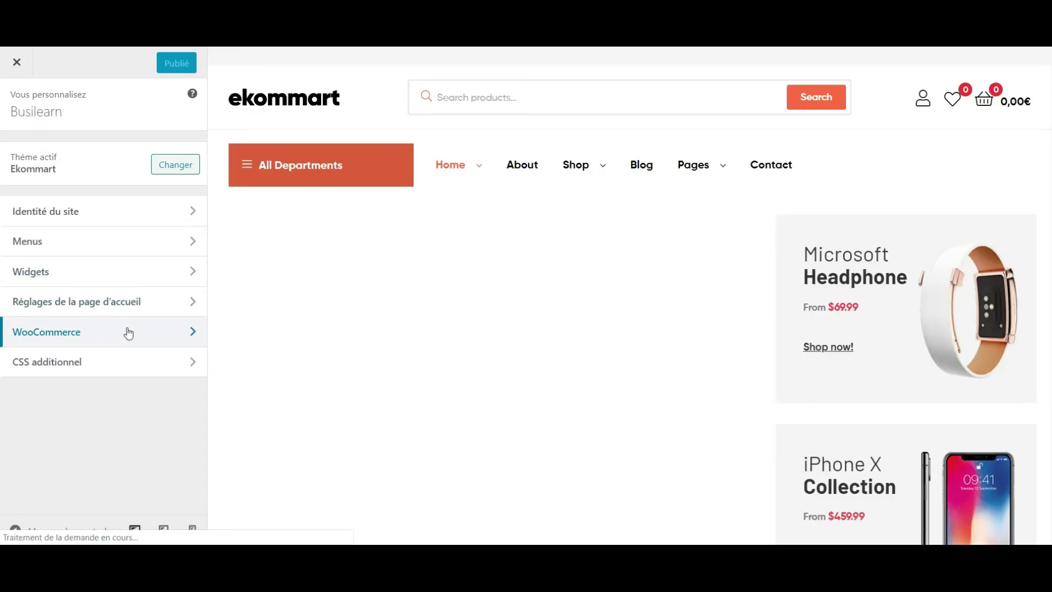
click(156, 338)
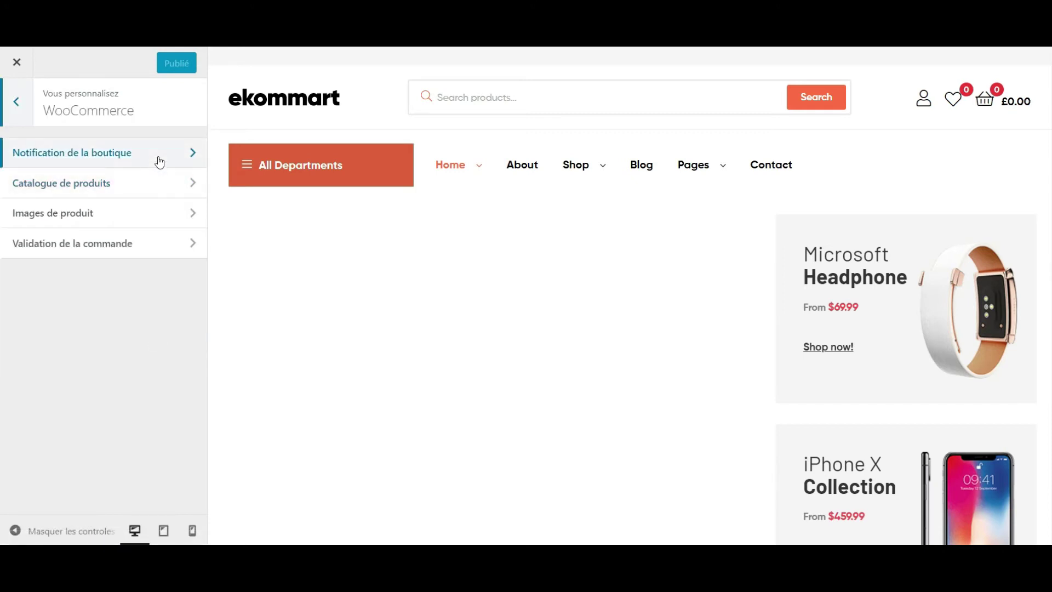
click(131, 167)
- Enable the store notice to preview it on the storefront, switch it off again, and return to the WooCommerce sections
click(13, 295)
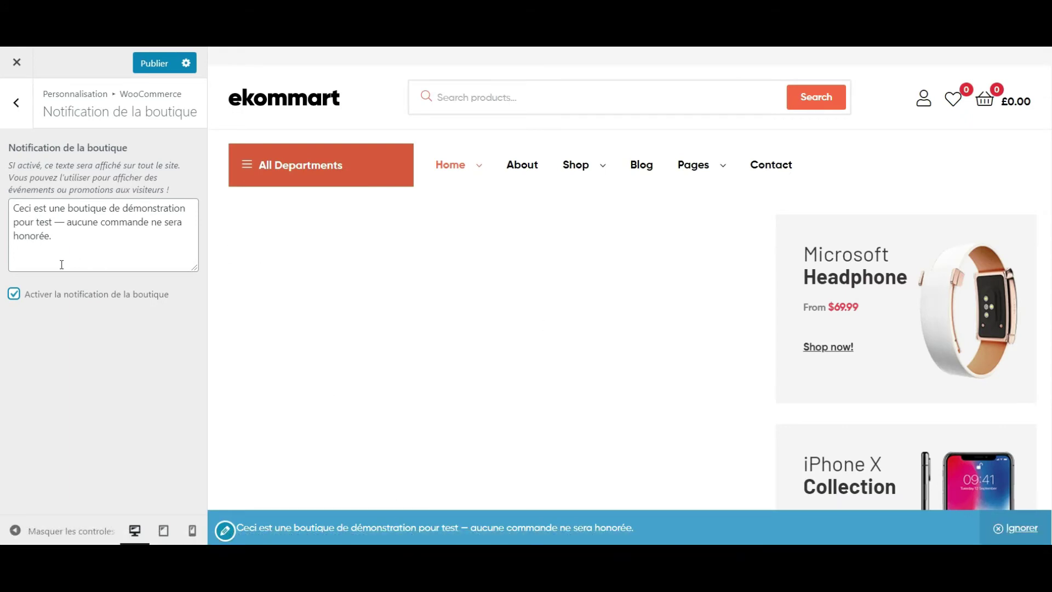
click(14, 295)
click(16, 102)
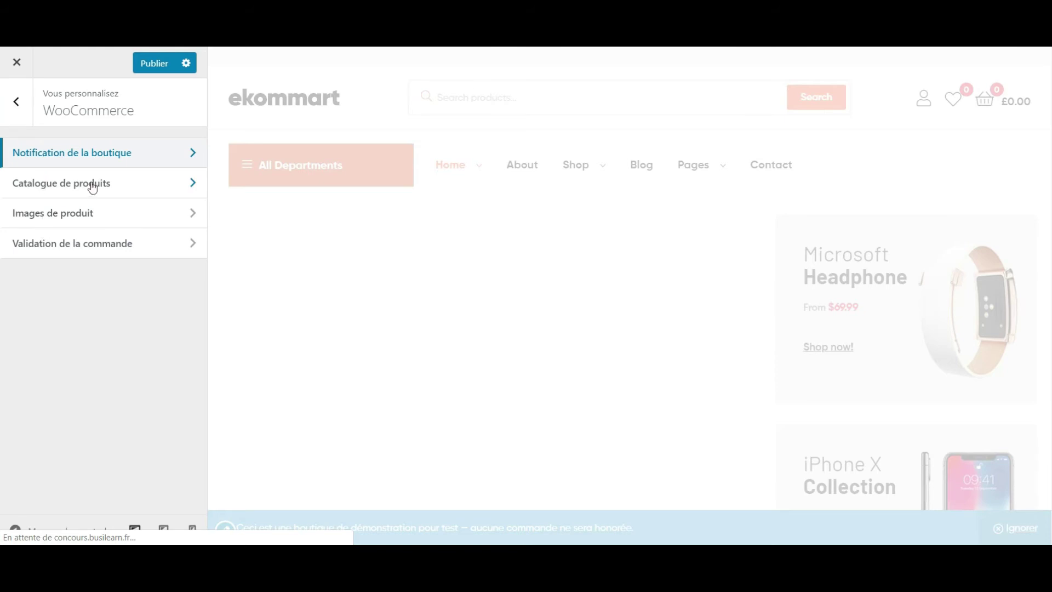
- Review the WooCommerce product catalogue and product image settings, and return to the customizer's main section list
click(137, 196)
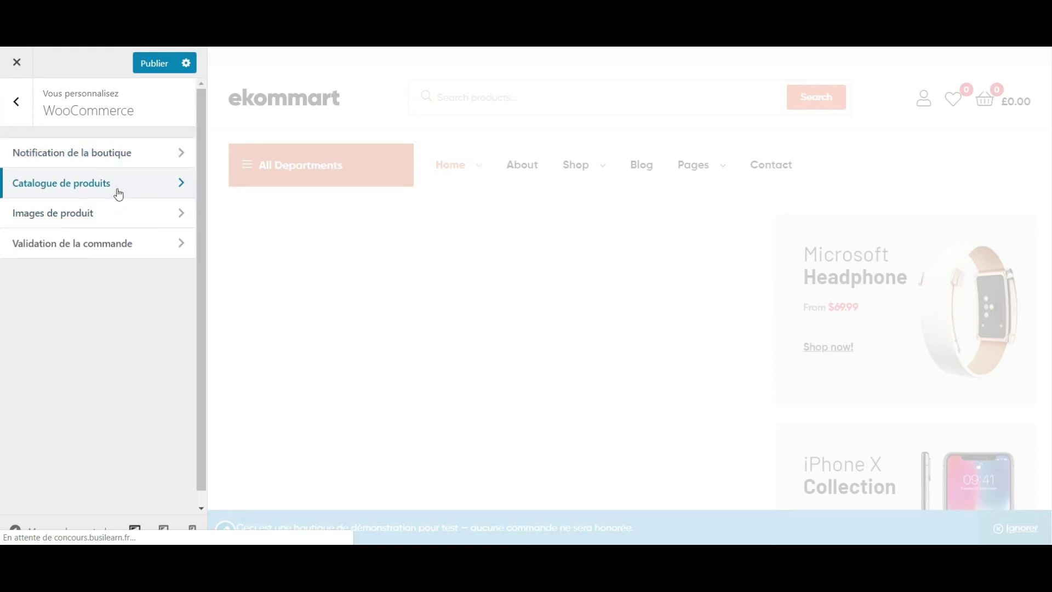
click(117, 195)
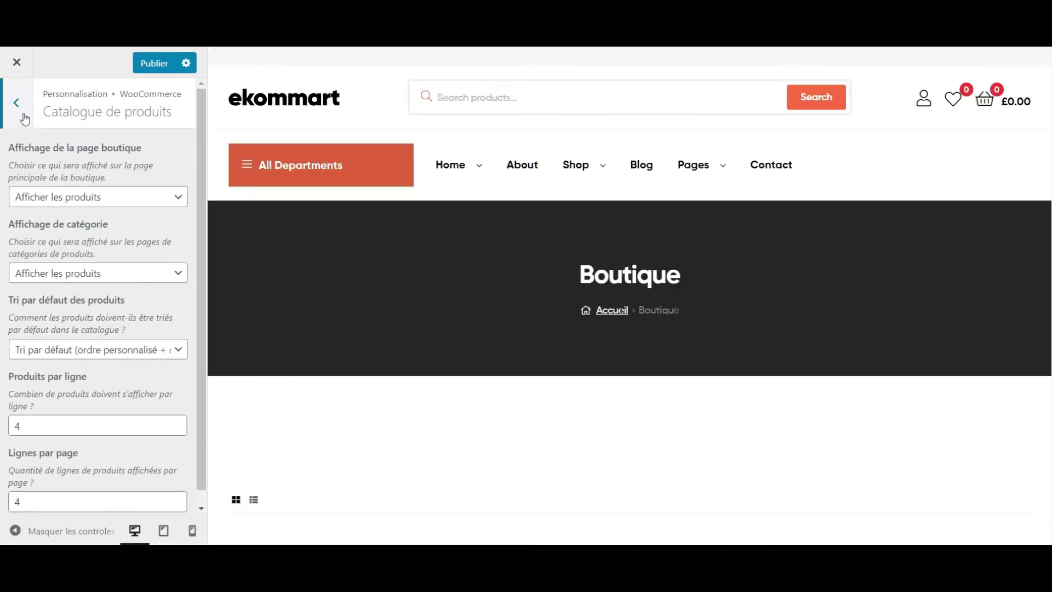
click(16, 103)
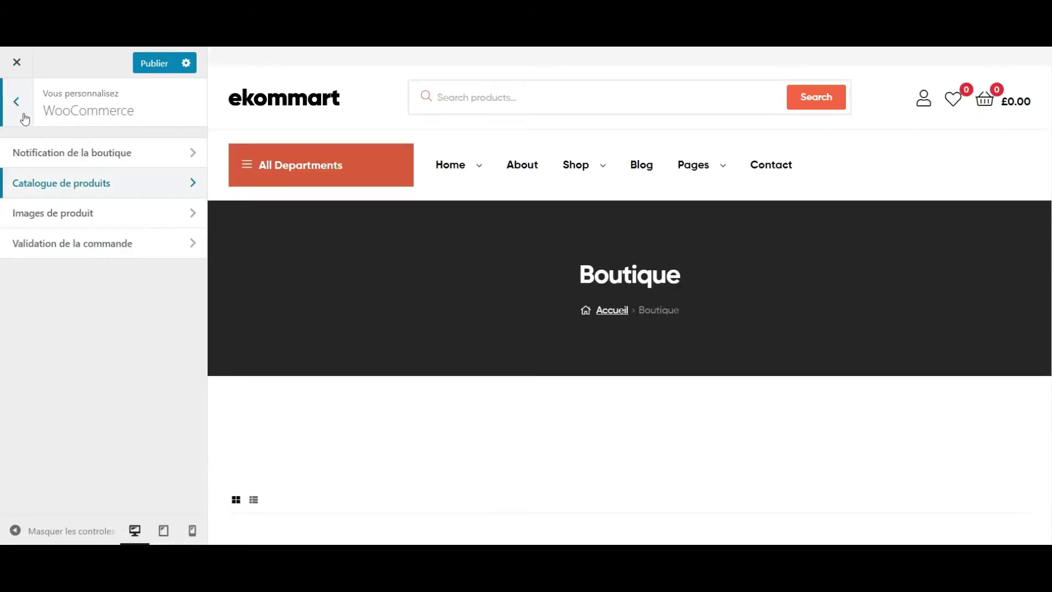
click(59, 219)
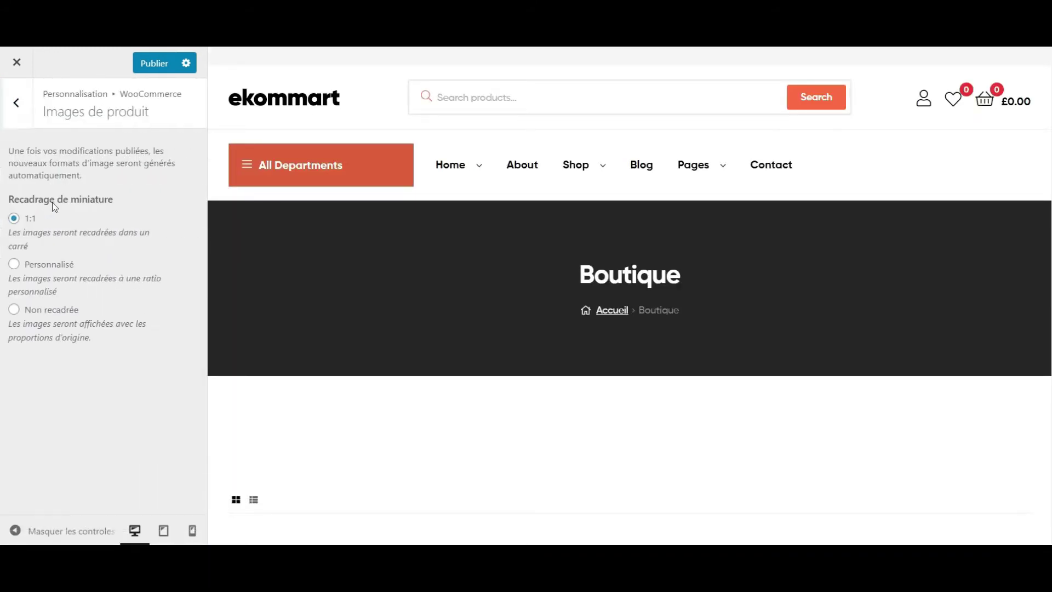
click(19, 104)
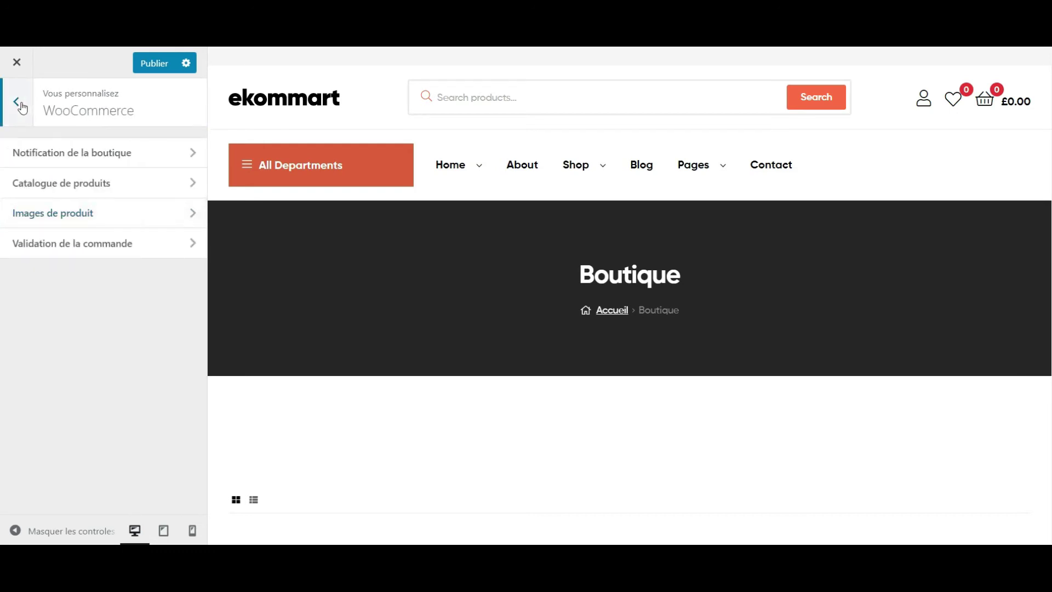
click(19, 103)
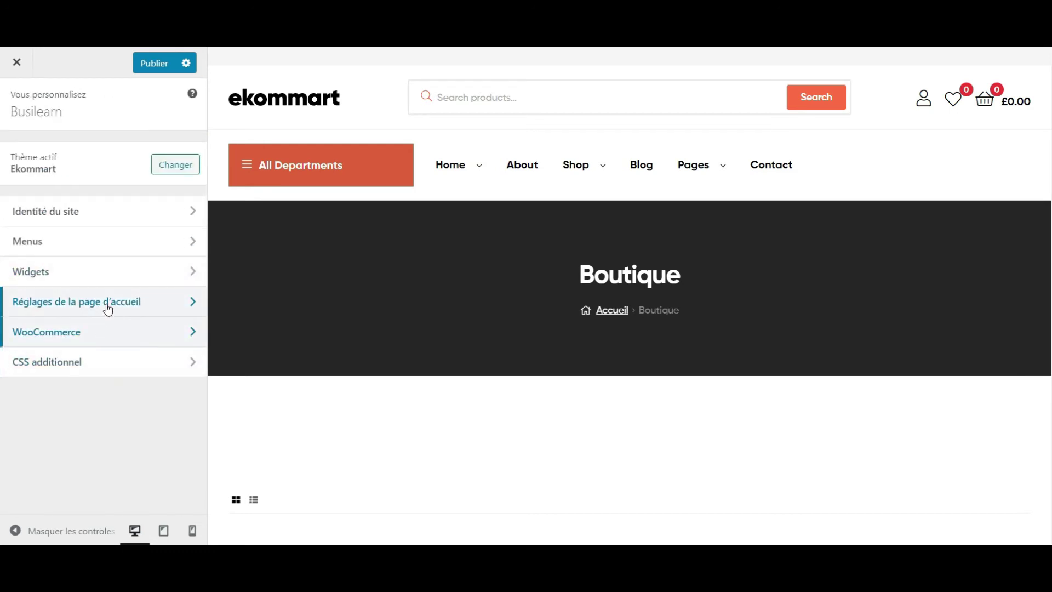
- Review the site identity settings and close the customizer, discarding the unpublished changes
click(137, 220)
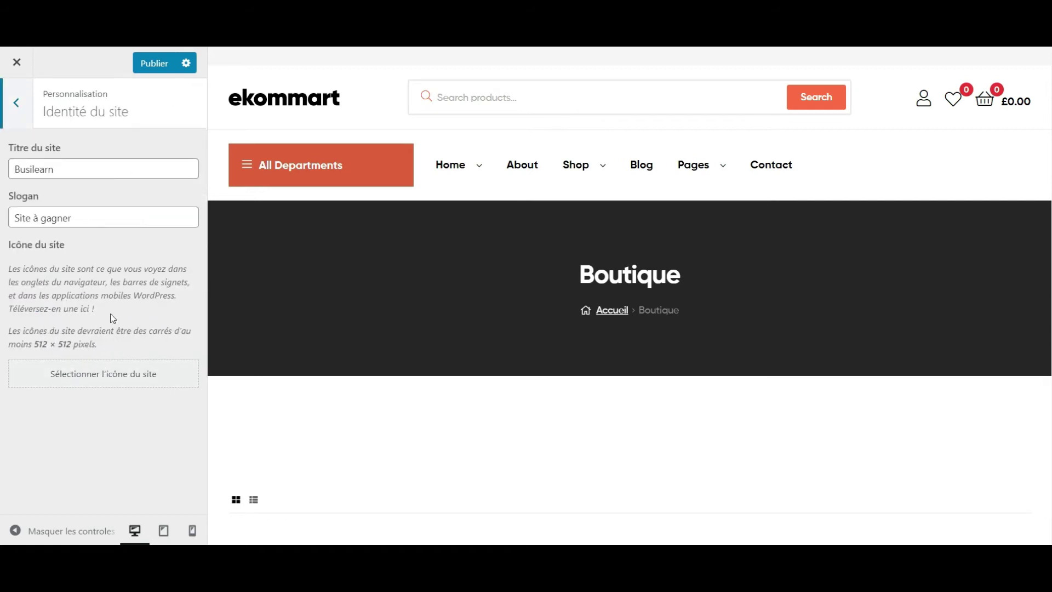
click(16, 63)
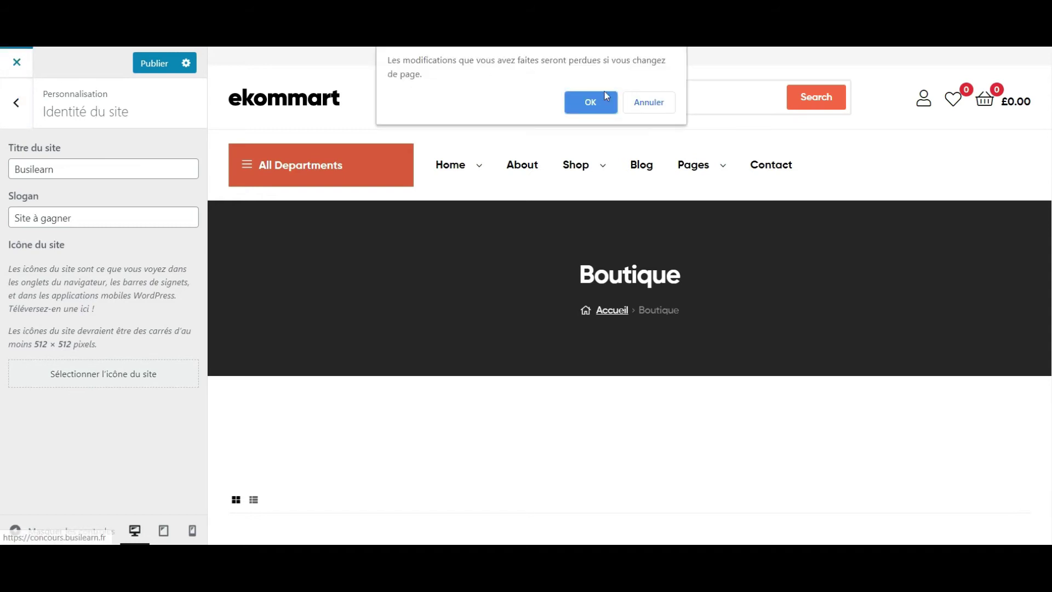
click(605, 110)
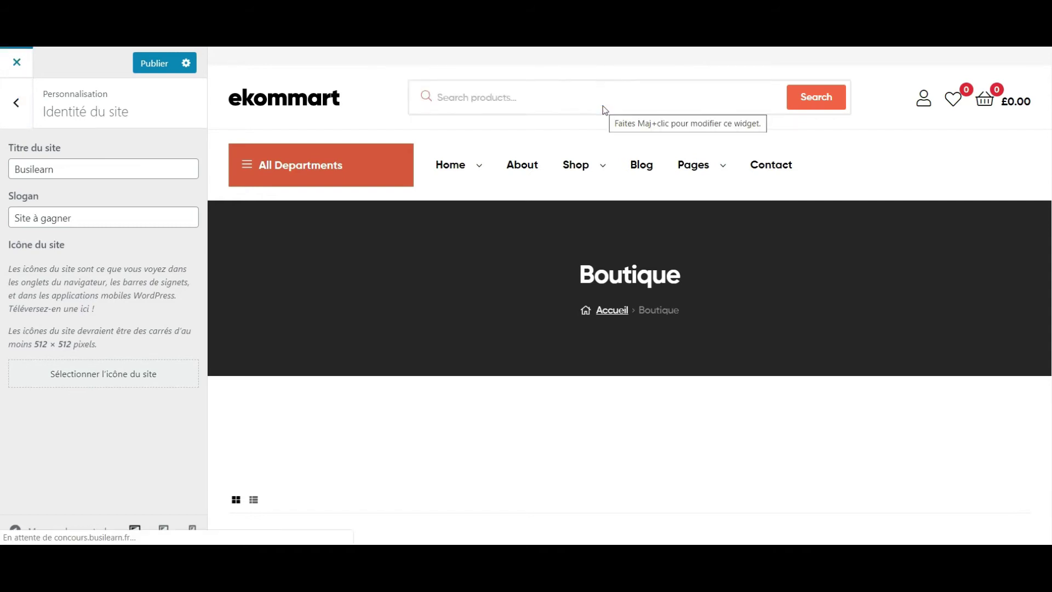
- Open the Ekommart Options and review the Home section's theme style, layout, logo and background settings
mouse_move(334, 183)
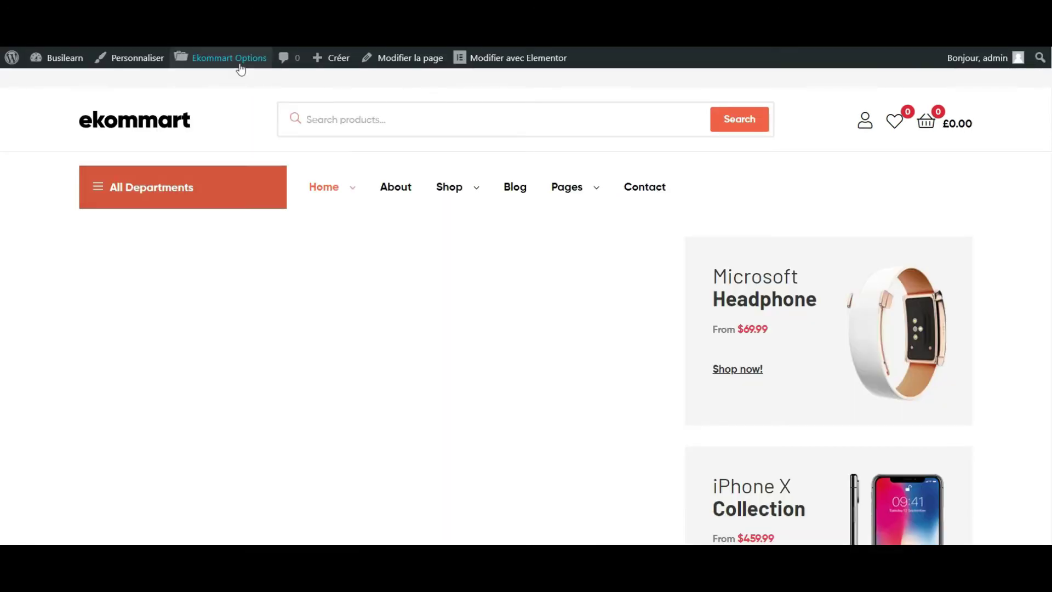
click(240, 59)
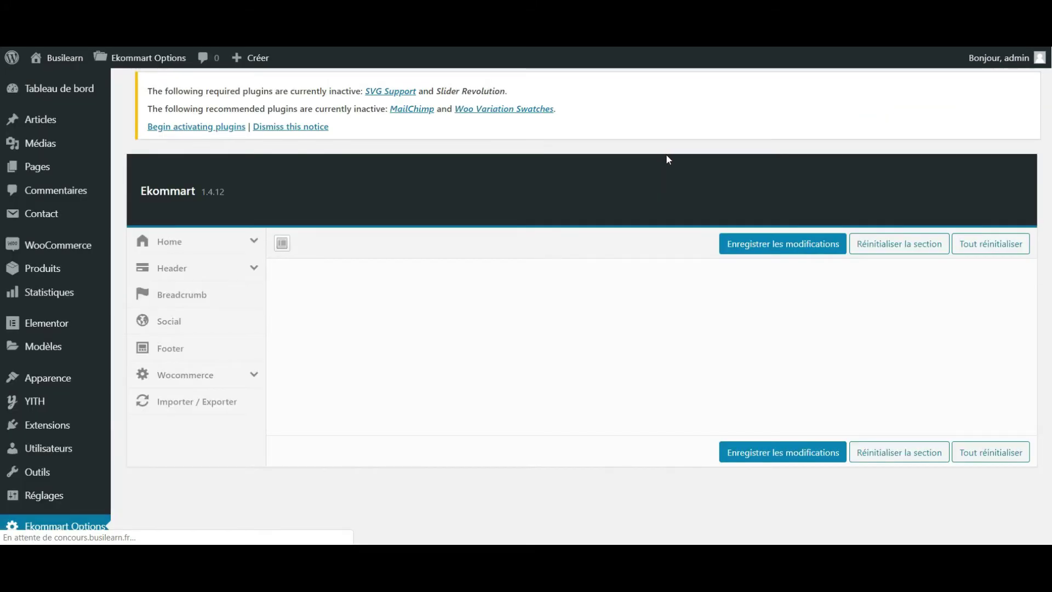
scroll(461, 315, down, 2)
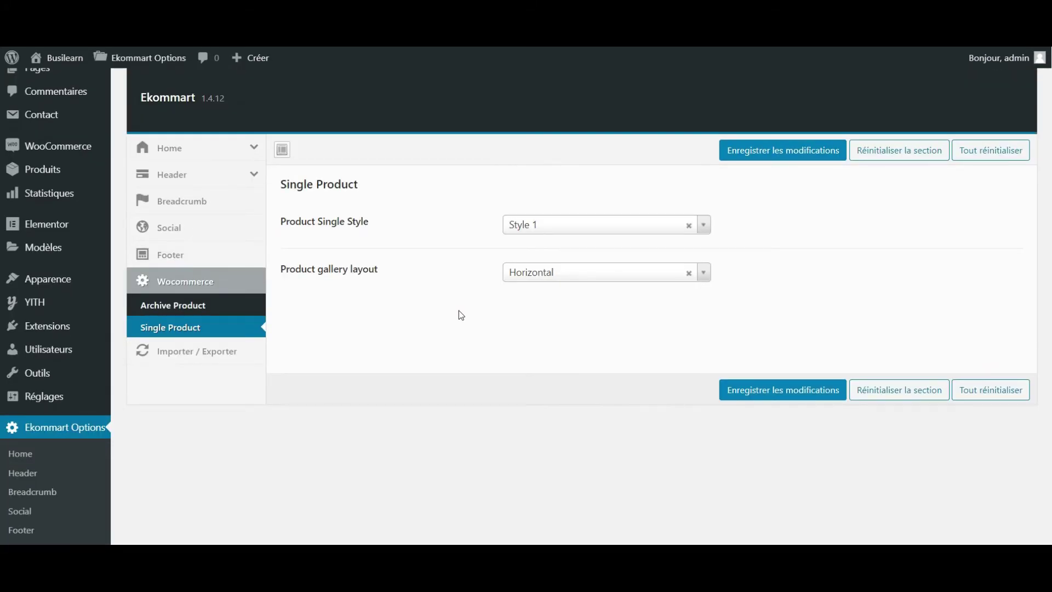
click(208, 152)
scroll(315, 212, down, 2)
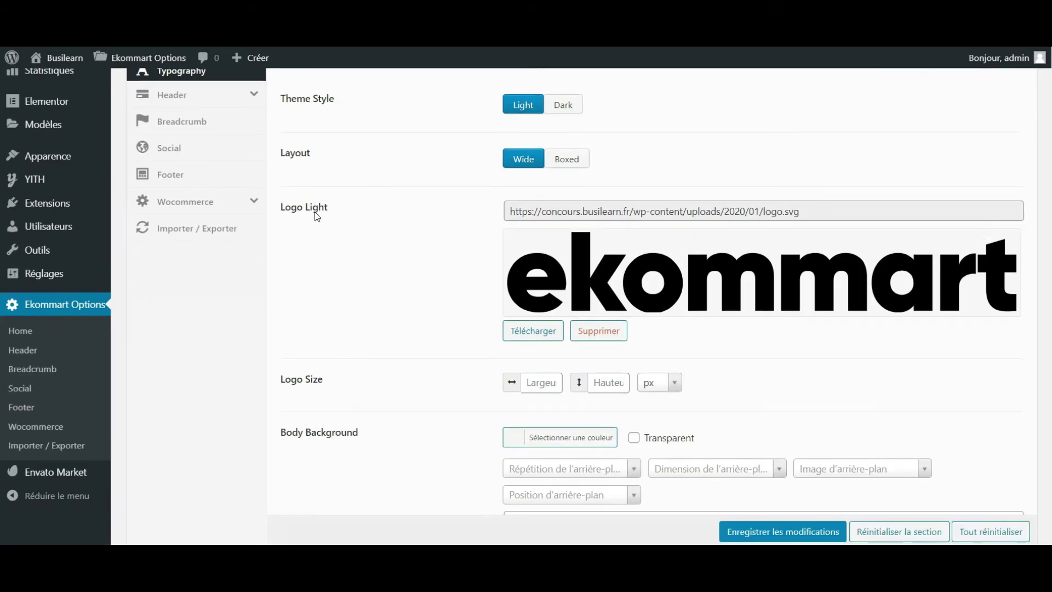
scroll(461, 195, down, 2)
scroll(460, 195, up, 5)
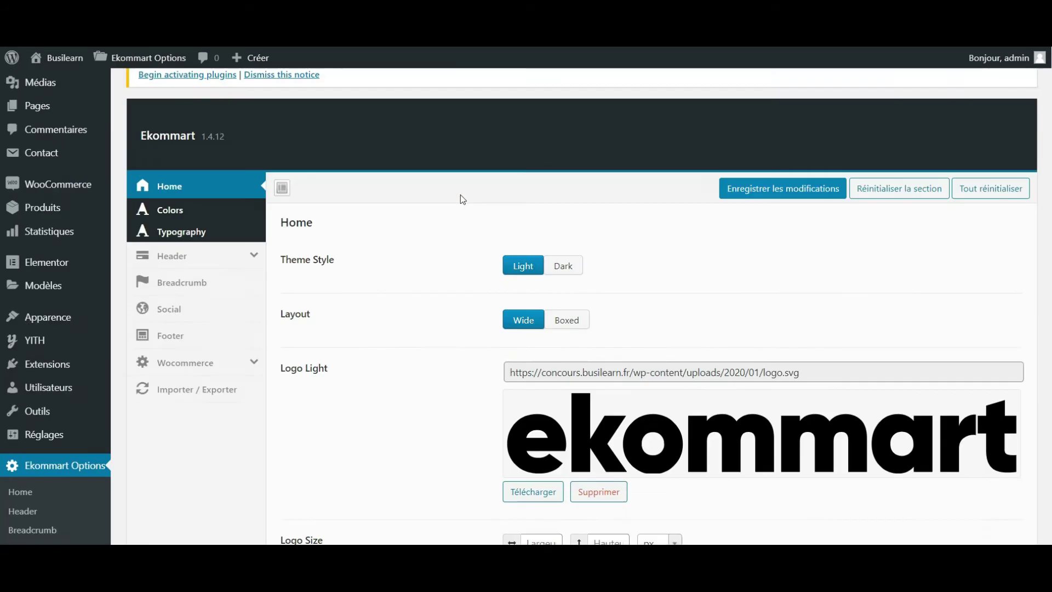
scroll(287, 197, down, 2)
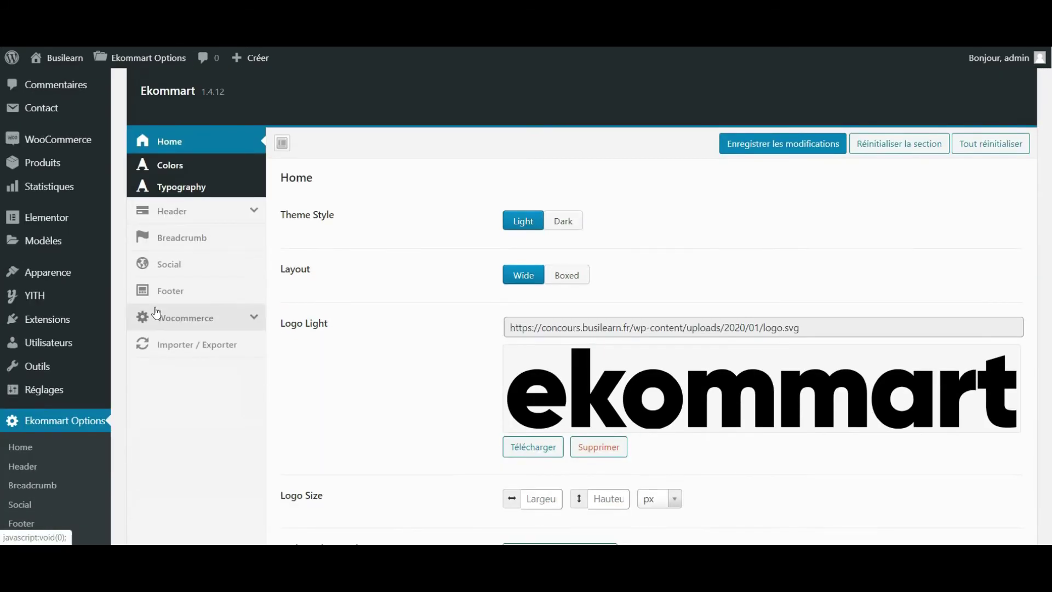
- Open the Widgets page and look through the available widgets down to the YITH WooCommerce comparison widget
mouse_move(78, 283)
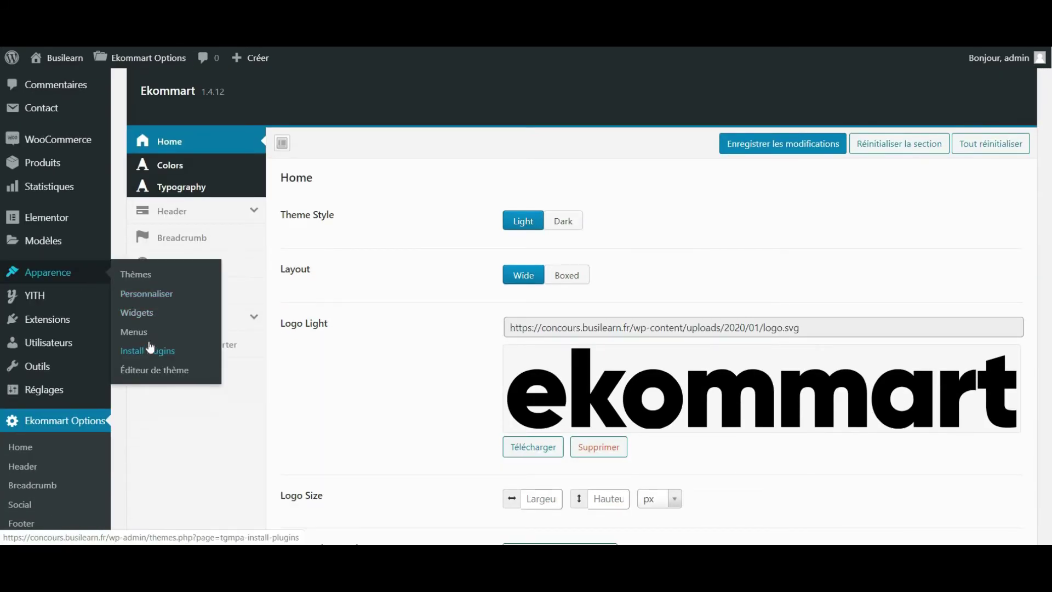
click(140, 317)
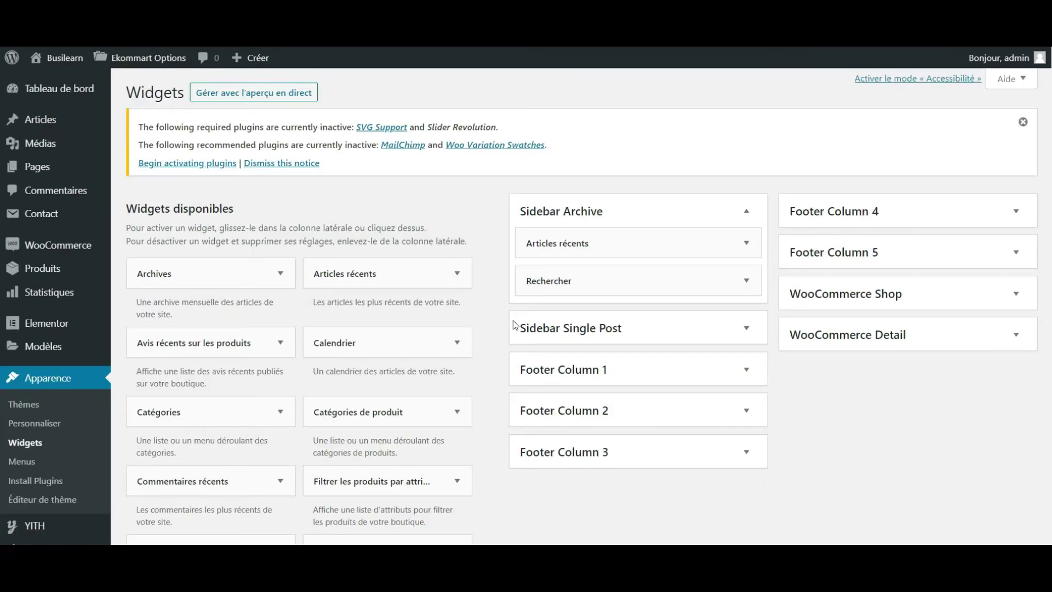
scroll(514, 324, down, 3)
scroll(513, 320, down, 8)
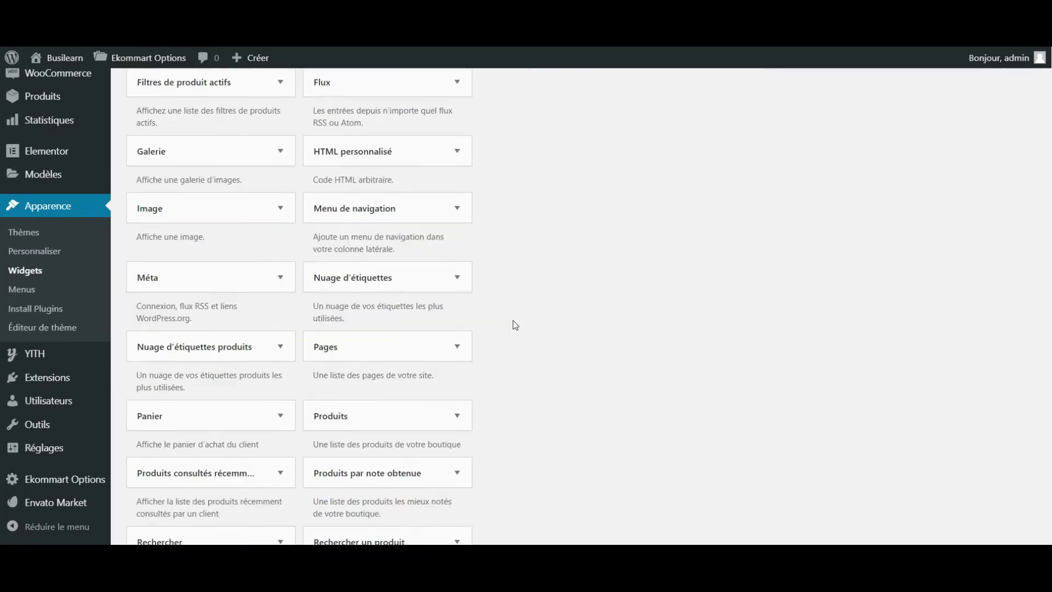
scroll(513, 320, down, 5)
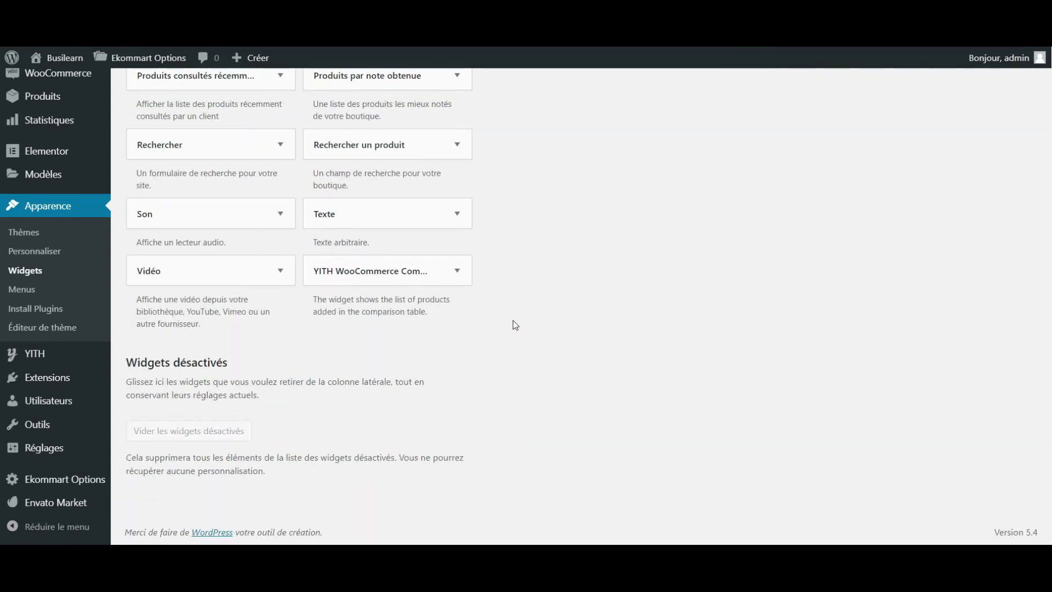
scroll(513, 320, up, 2)
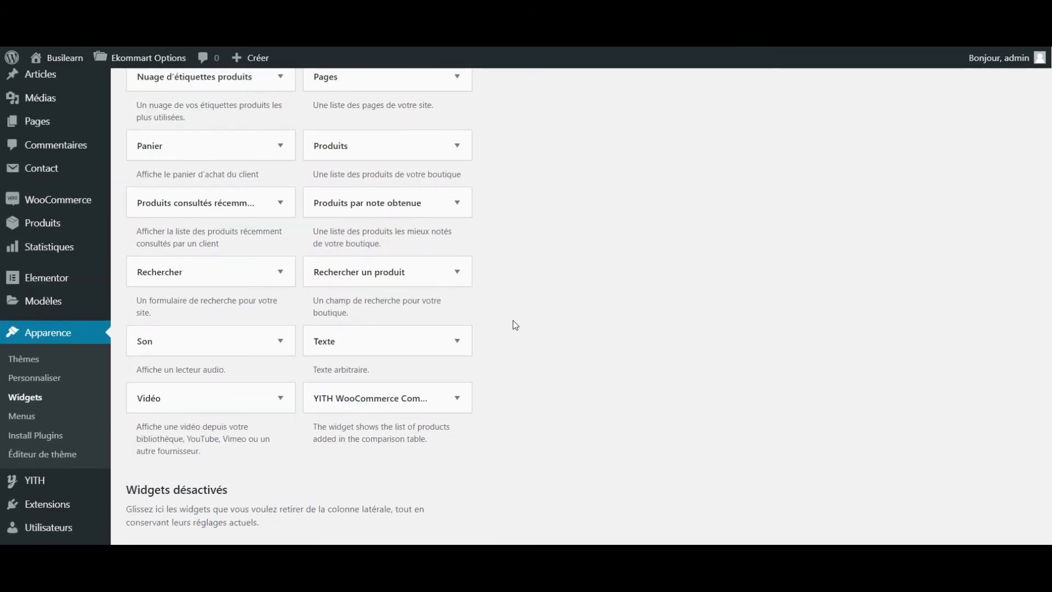
click(456, 397)
click(456, 397)
- Return to the widget areas and inspect the contents of Sidebar Single Post and WooCommerce Shop
scroll(574, 346, up, 6)
scroll(574, 347, up, 5)
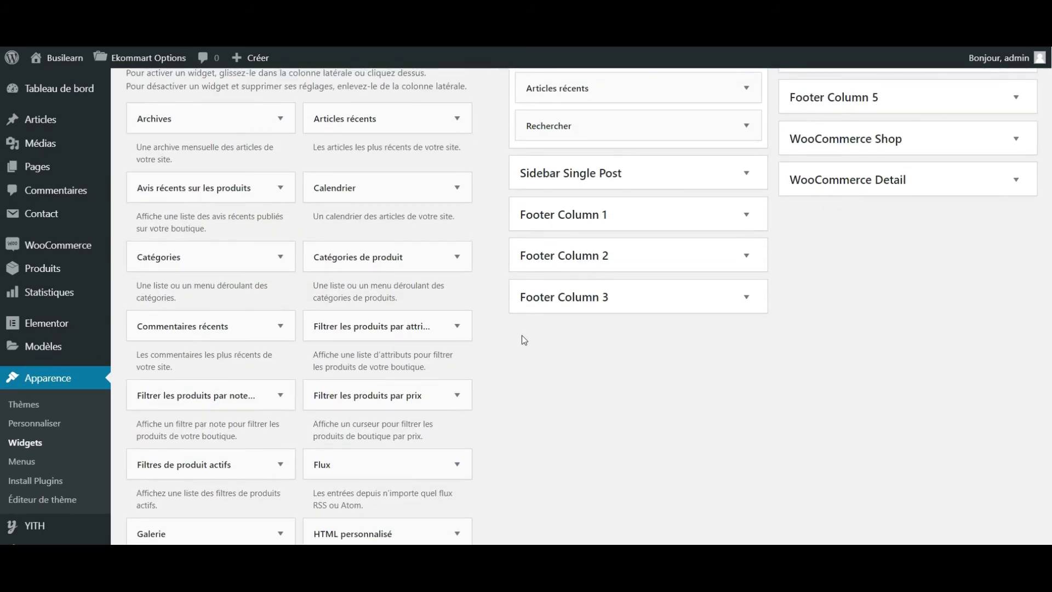
scroll(511, 332, up, 2)
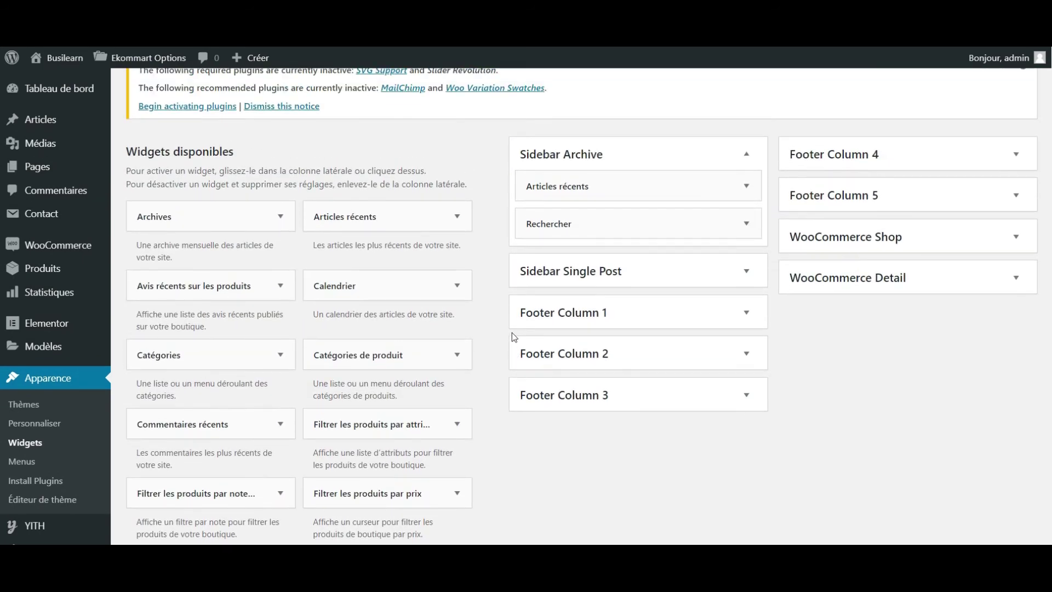
click(733, 272)
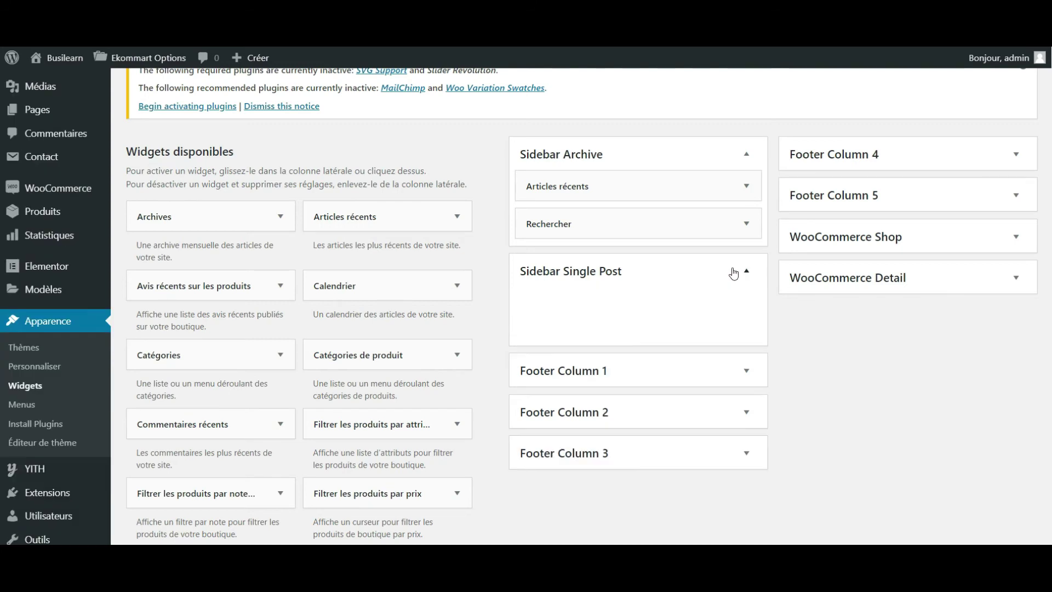
click(747, 271)
click(915, 238)
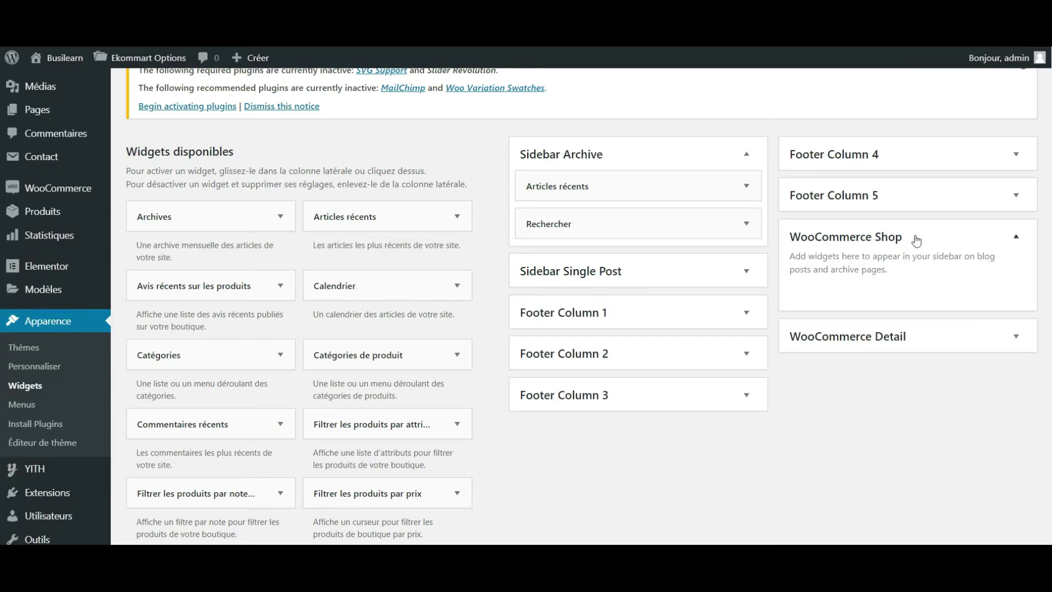
click(916, 240)
- Browse the available widgets once more, from the product filters to the search and product list widgets
scroll(461, 347, down, 3)
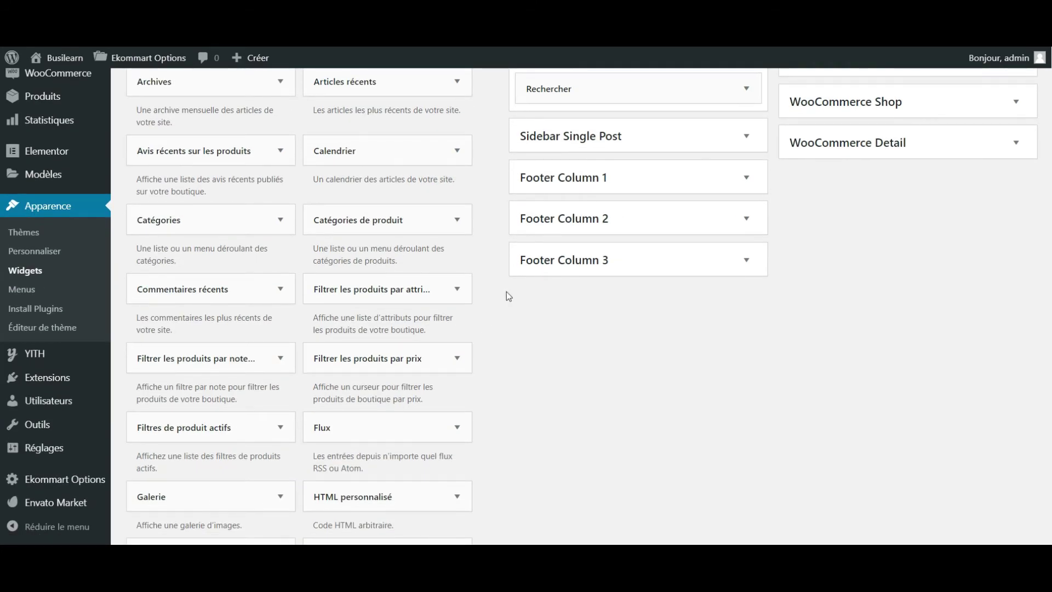
scroll(507, 292, down, 1)
scroll(439, 318, down, 2)
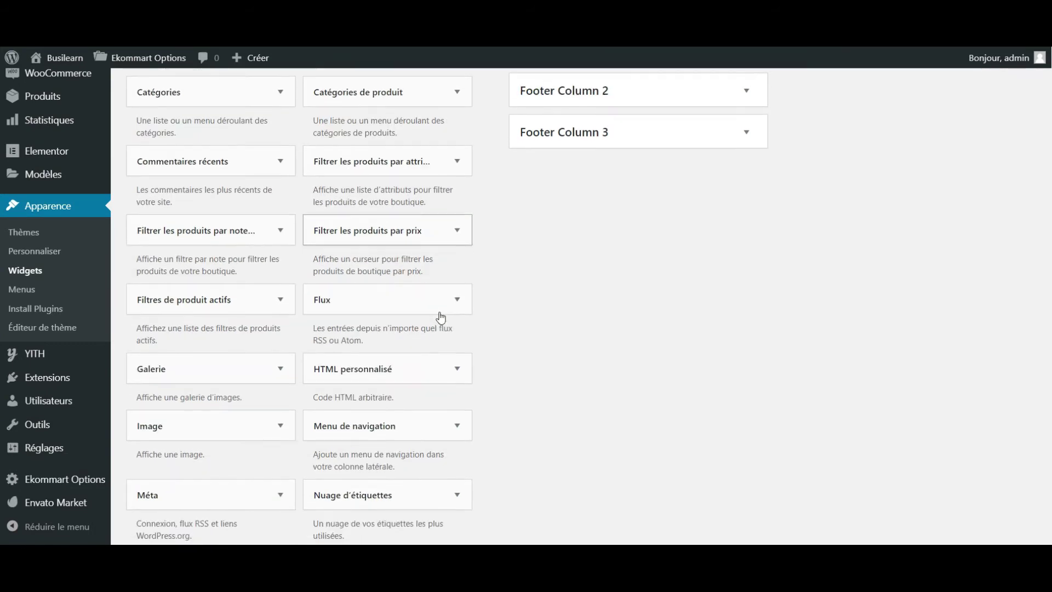
scroll(433, 236, down, 3)
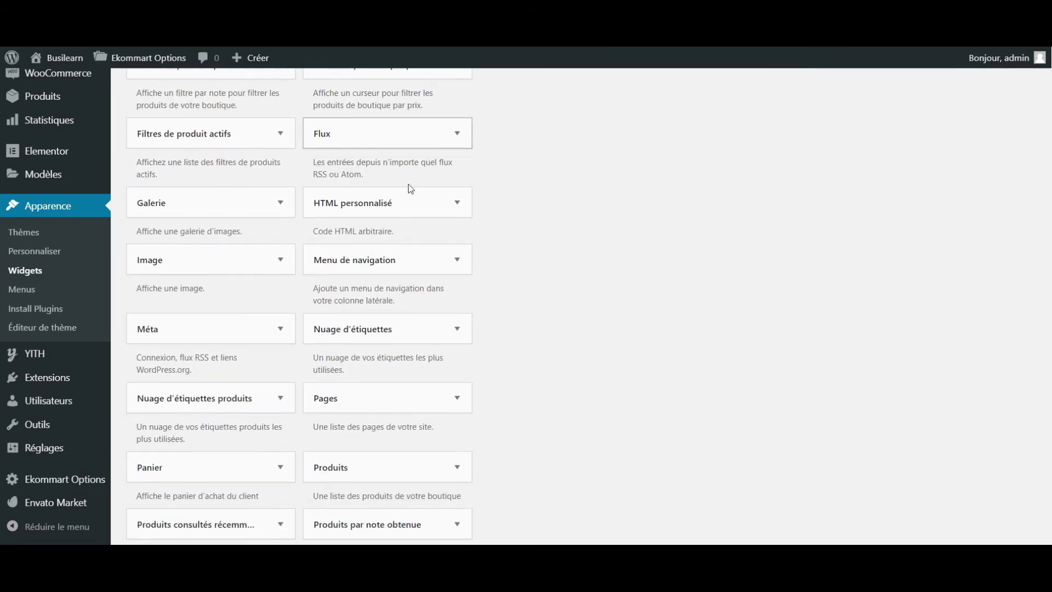
scroll(539, 244, down, 2)
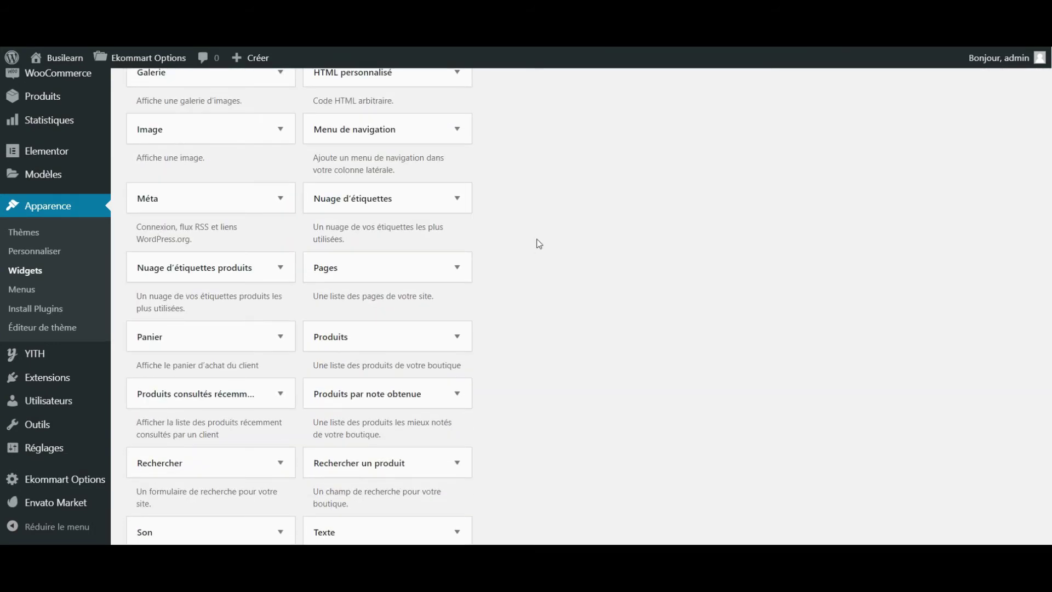
- Open the Ekommart Header options, review the style and display settings, and compare them with the product page's header
mouse_move(51, 482)
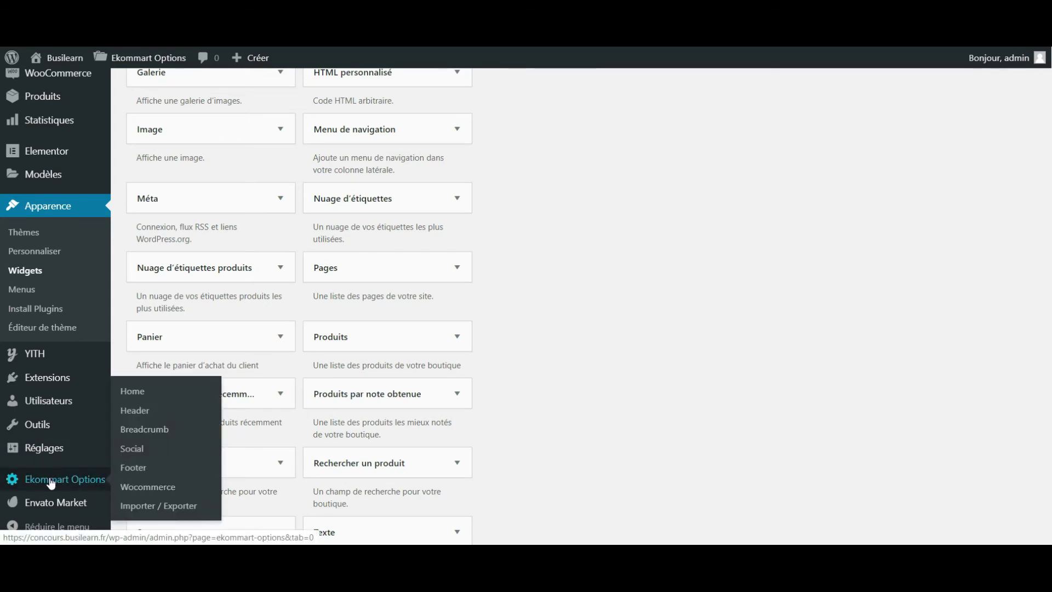
click(142, 411)
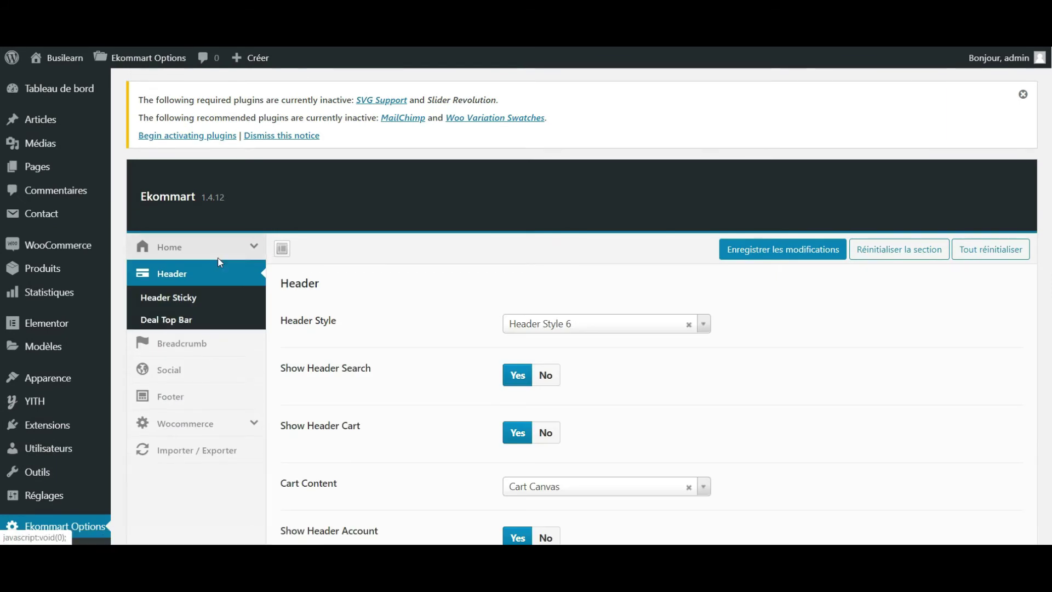
scroll(127, 306, down, 1)
scroll(377, 271, down, 1)
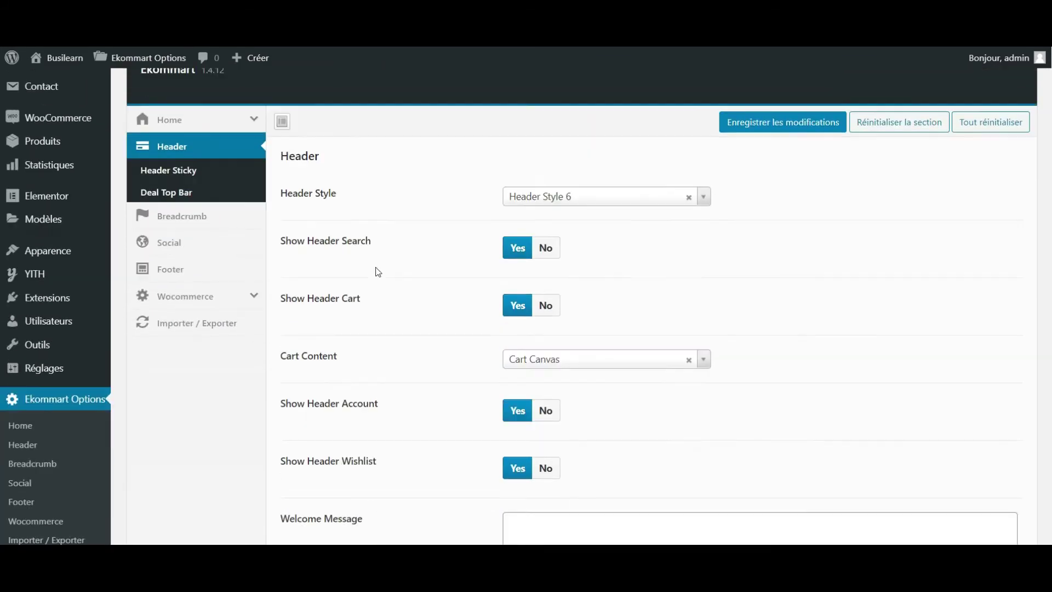
scroll(503, 237, down, 2)
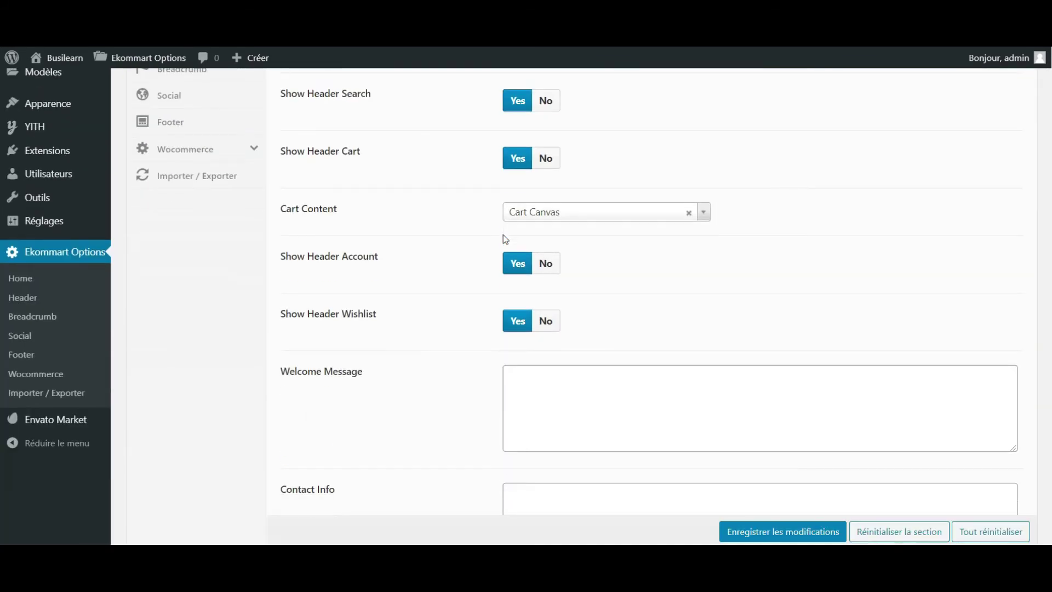
scroll(503, 236, up, 2)
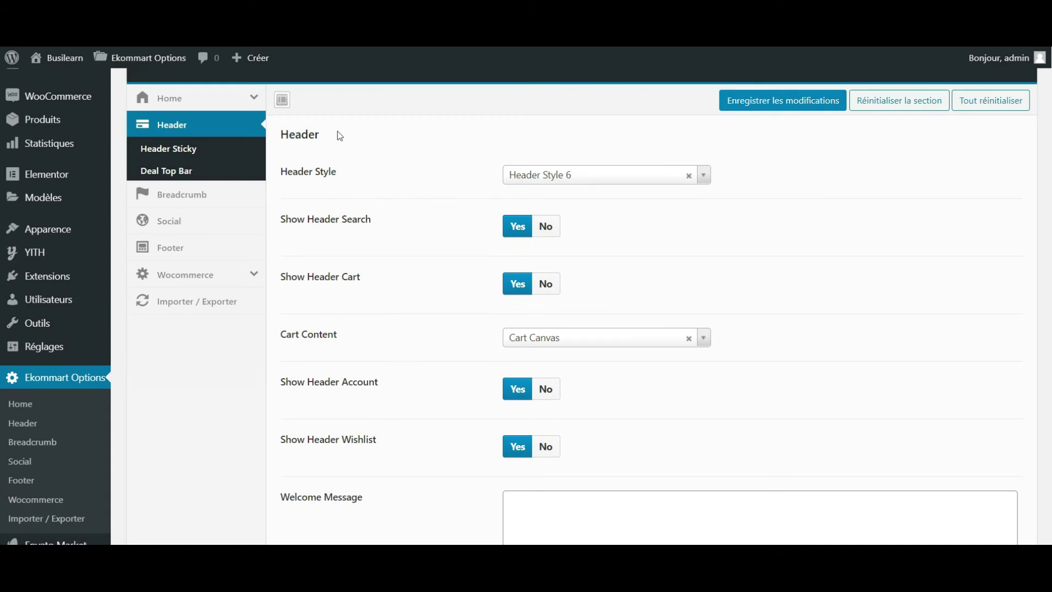
scroll(340, 136, up, 1)
click(208, 212)
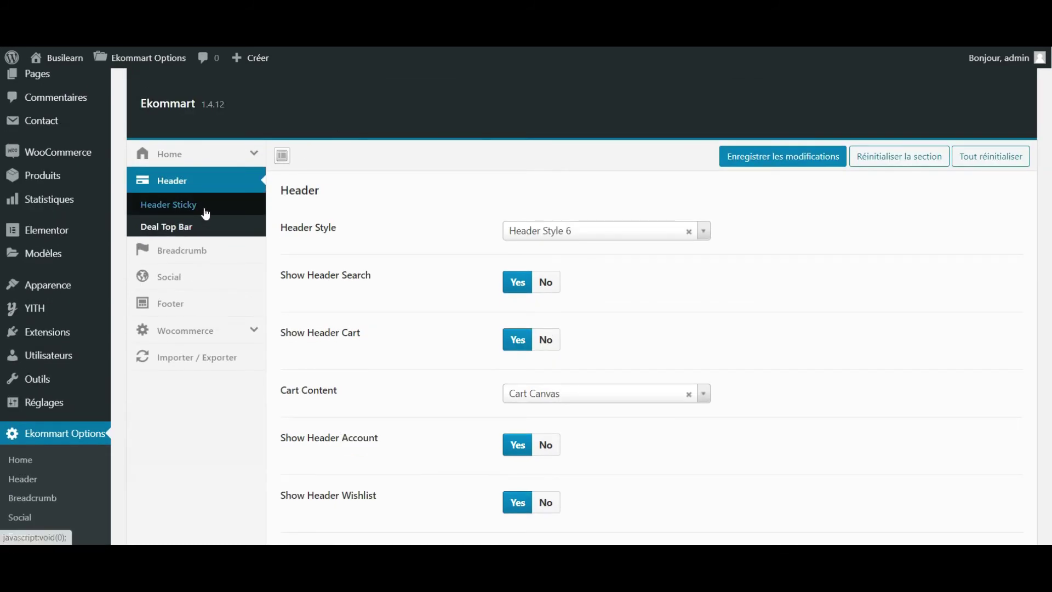
scroll(634, 228, up, 2)
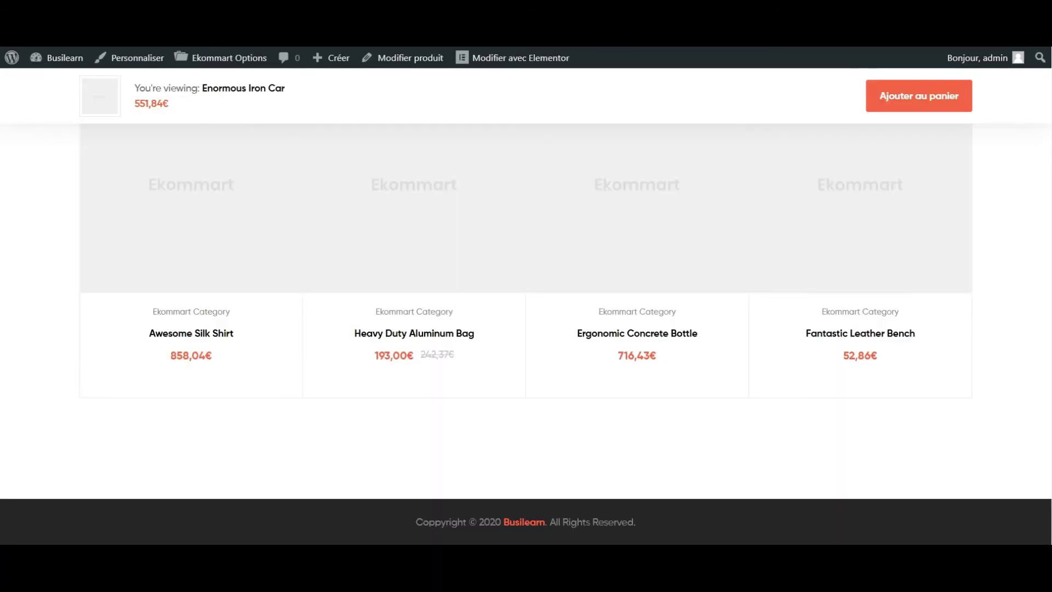
scroll(336, 164, up, 15)
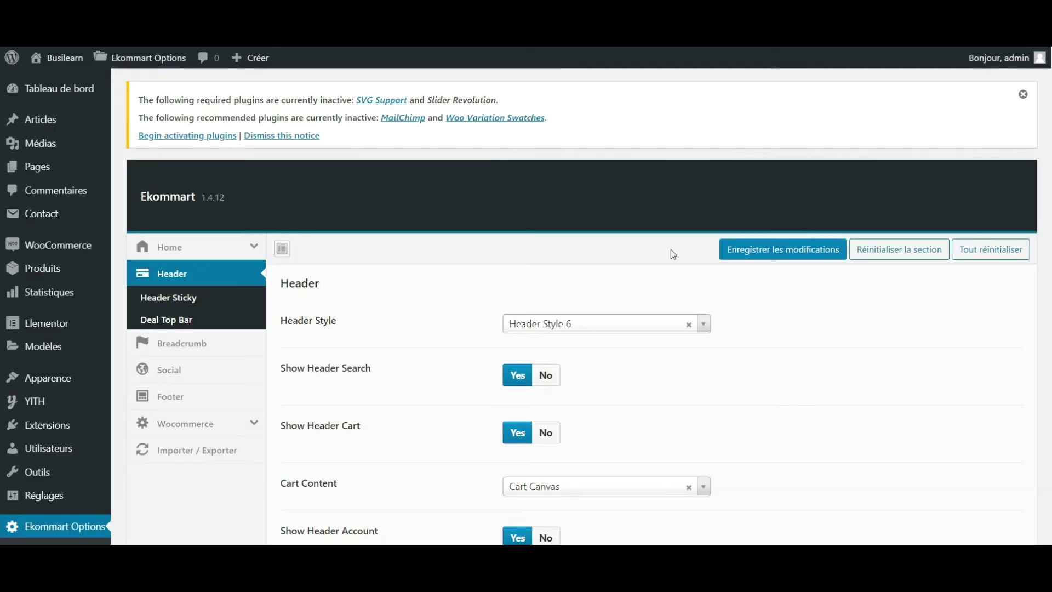
- Review the Header settings again, from Header Style through the cart, account and wishlist toggles to Contact Info
scroll(672, 254, down, 4)
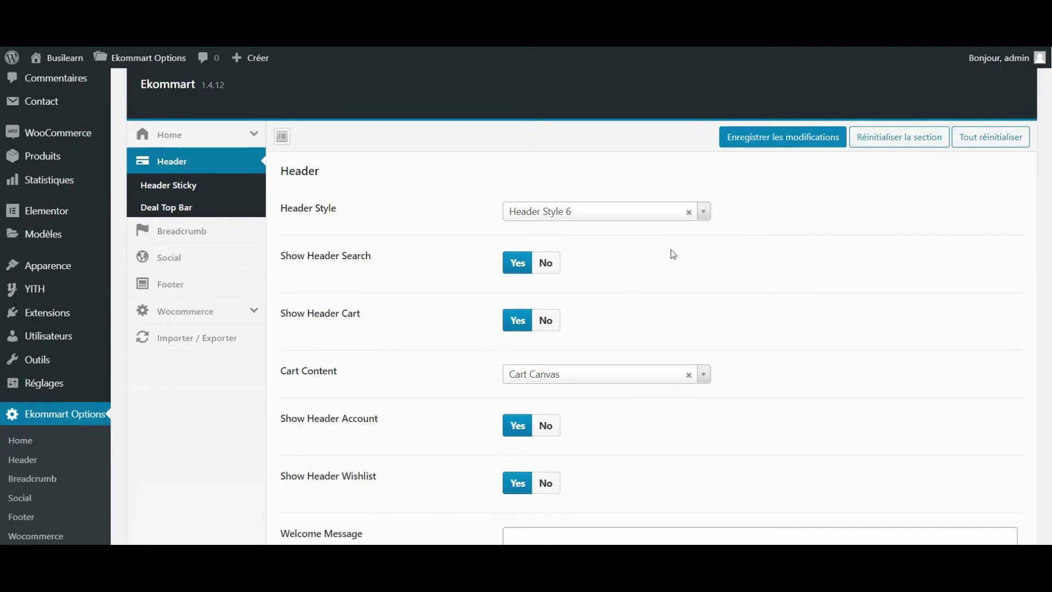
scroll(671, 250, down, 2)
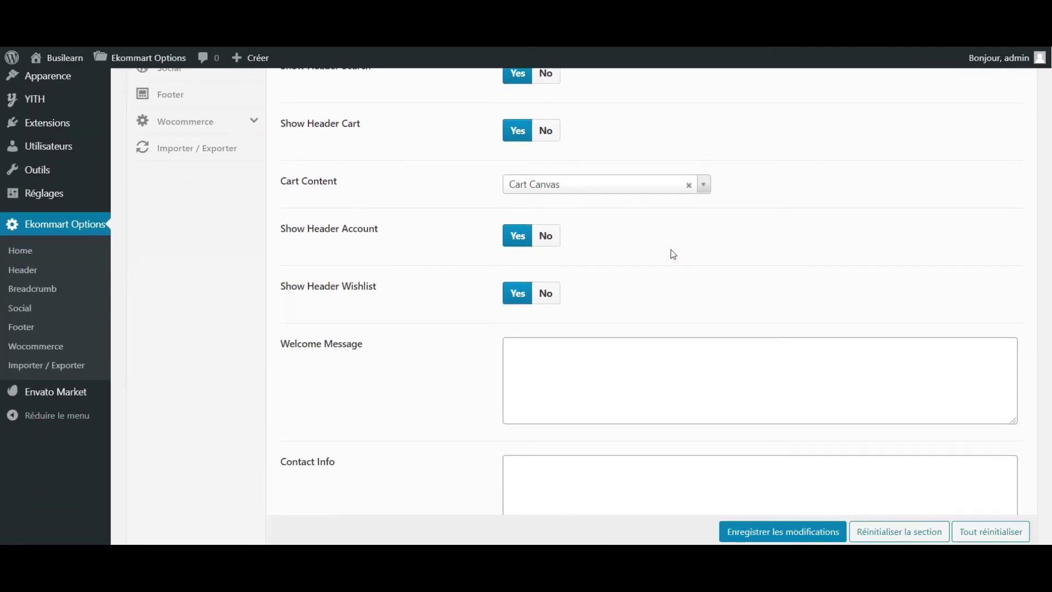
scroll(672, 251, down, 1)
click(577, 276)
scroll(578, 275, up, 2)
scroll(578, 275, up, 3)
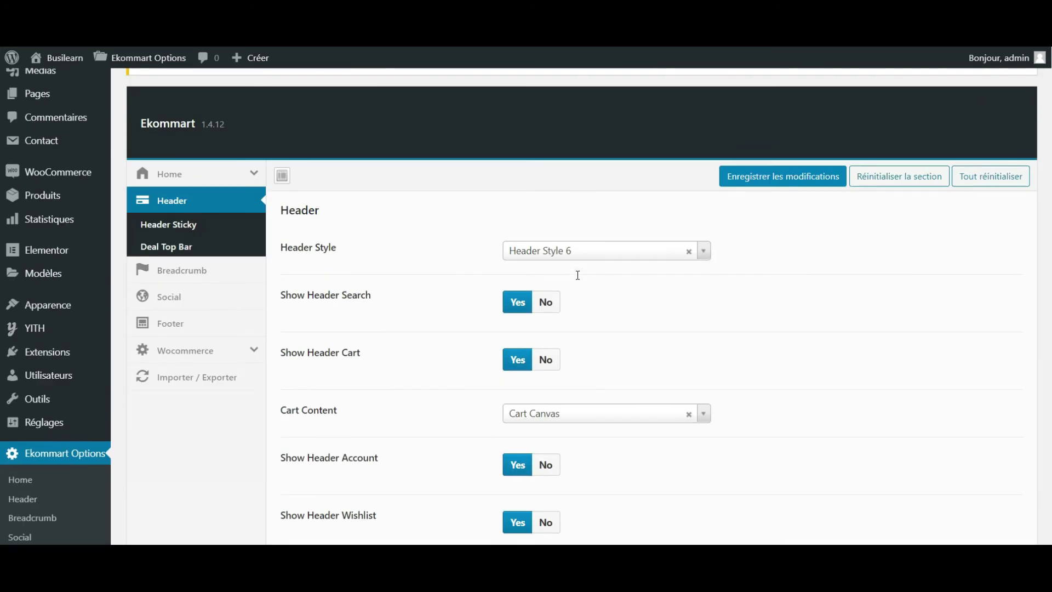
scroll(577, 275, down, 1)
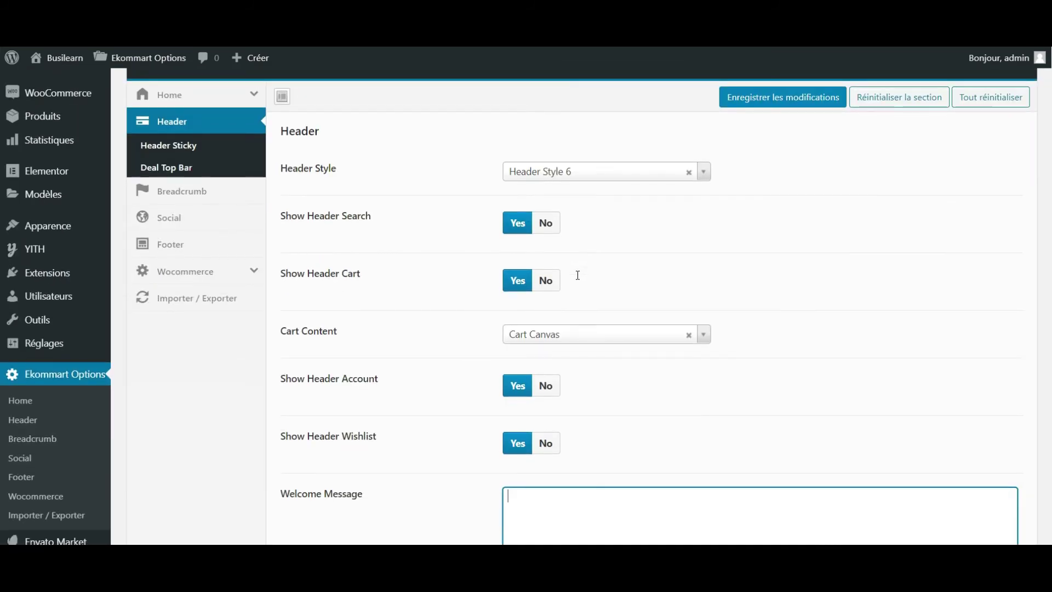
- Set the Header Style to Header Style 1 and save the changes
click(628, 185)
click(597, 216)
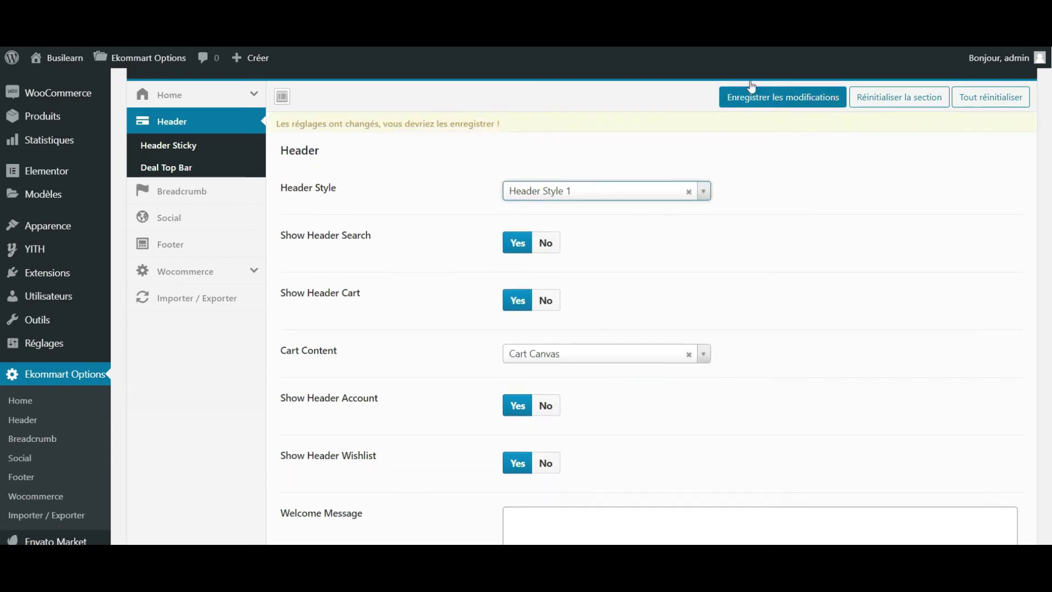
click(762, 97)
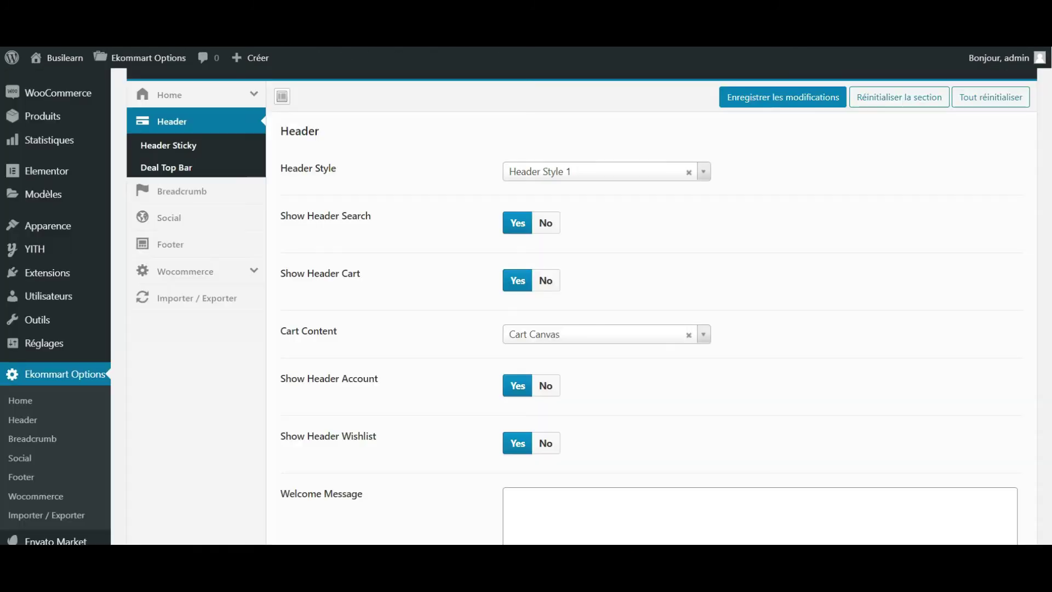
- Set the Header Style to Header Style 2, save the changes and reload the product page
click(597, 174)
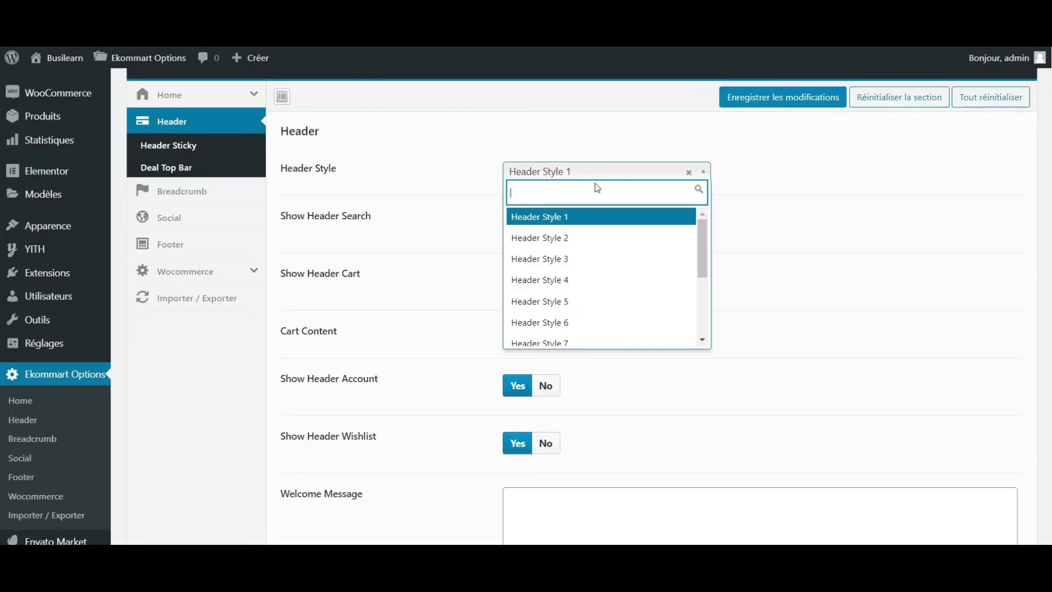
click(580, 238)
click(783, 99)
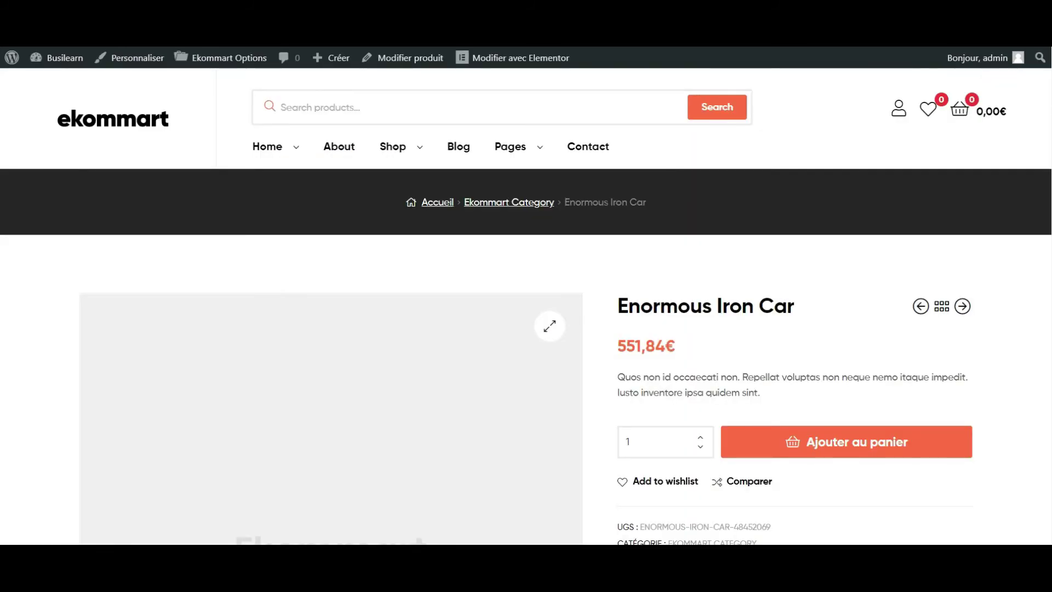
key(F5)
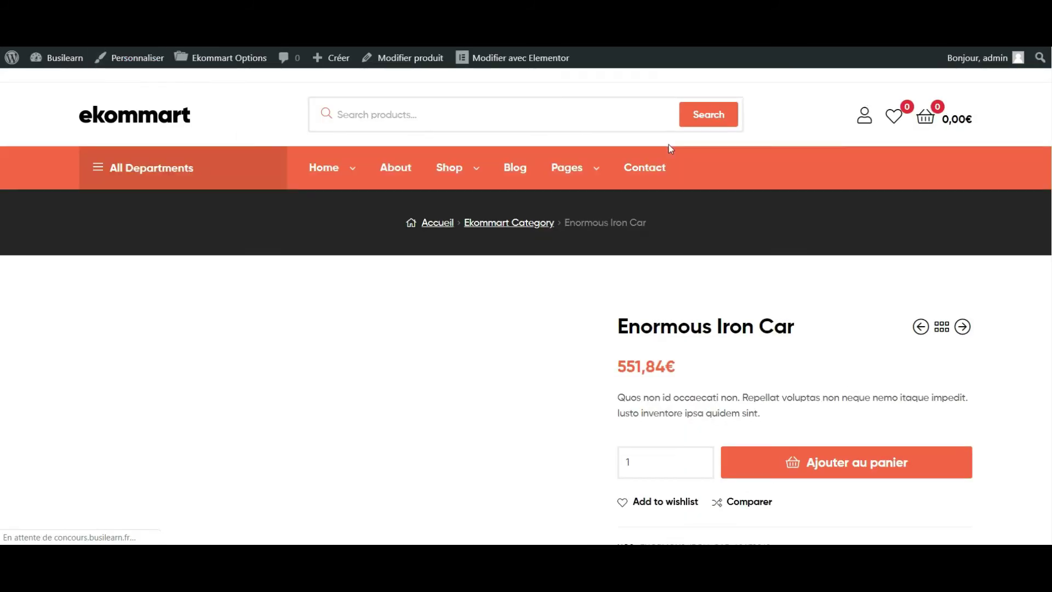
- Inspect the empty bar above the site header in the browser's developer tools, using the desktop view and an enlarged inspector
right_click(701, 81)
click(725, 311)
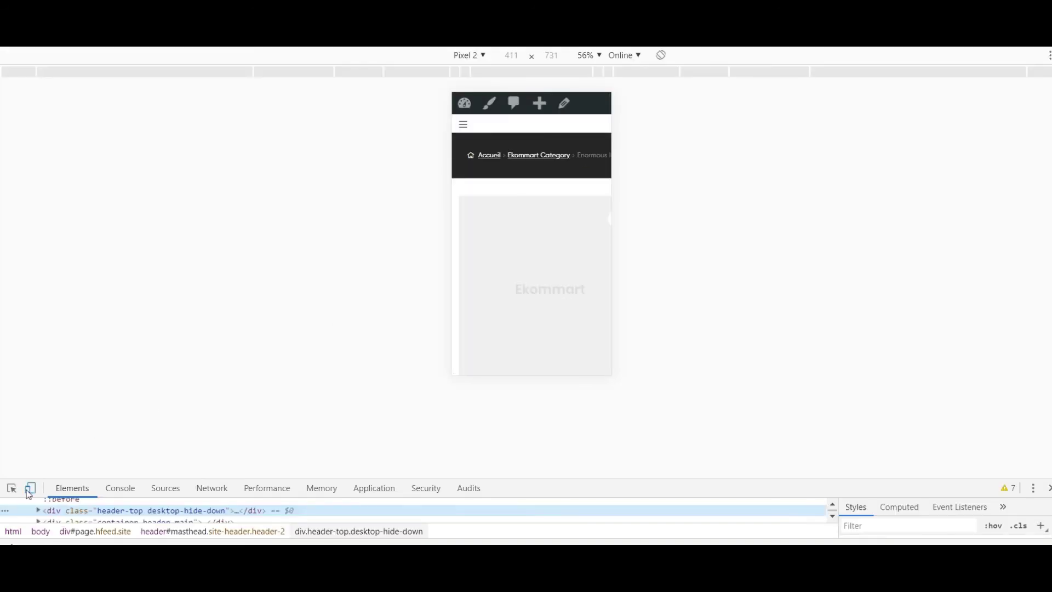
click(31, 490)
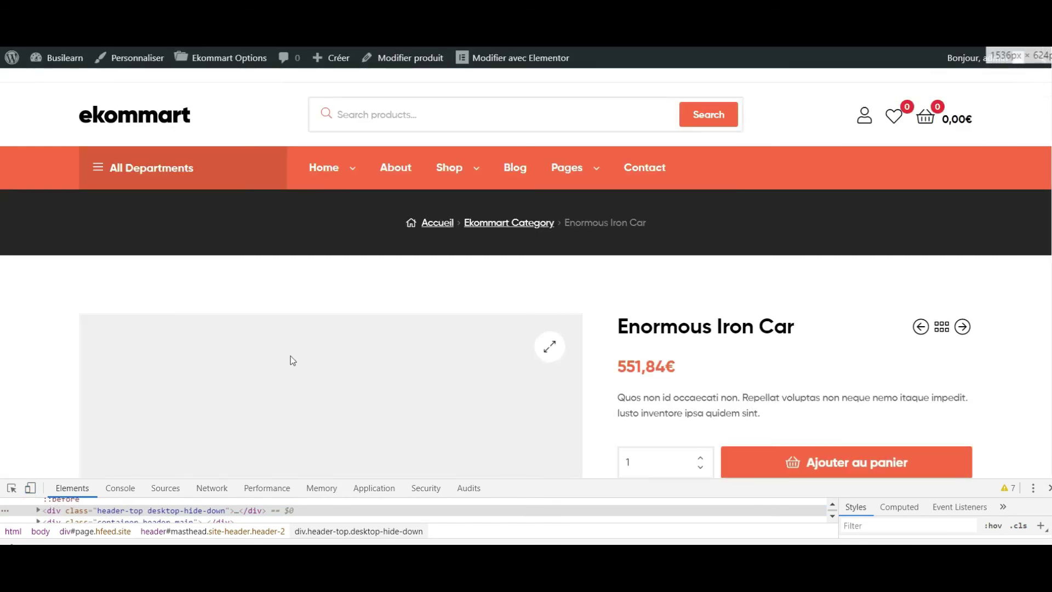
scroll(418, 263, down, 1)
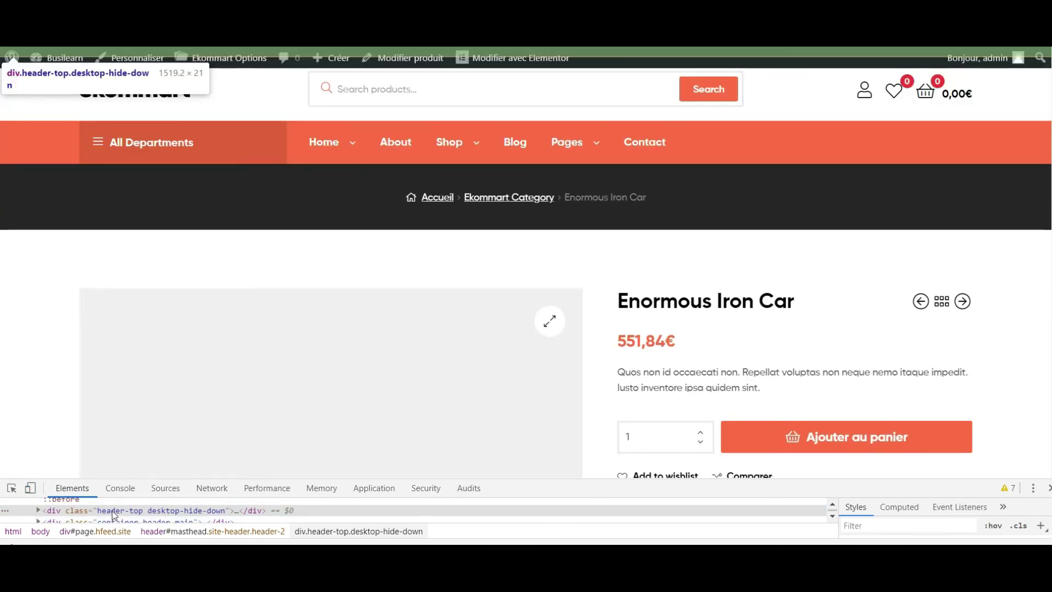
scroll(224, 438, up, 1)
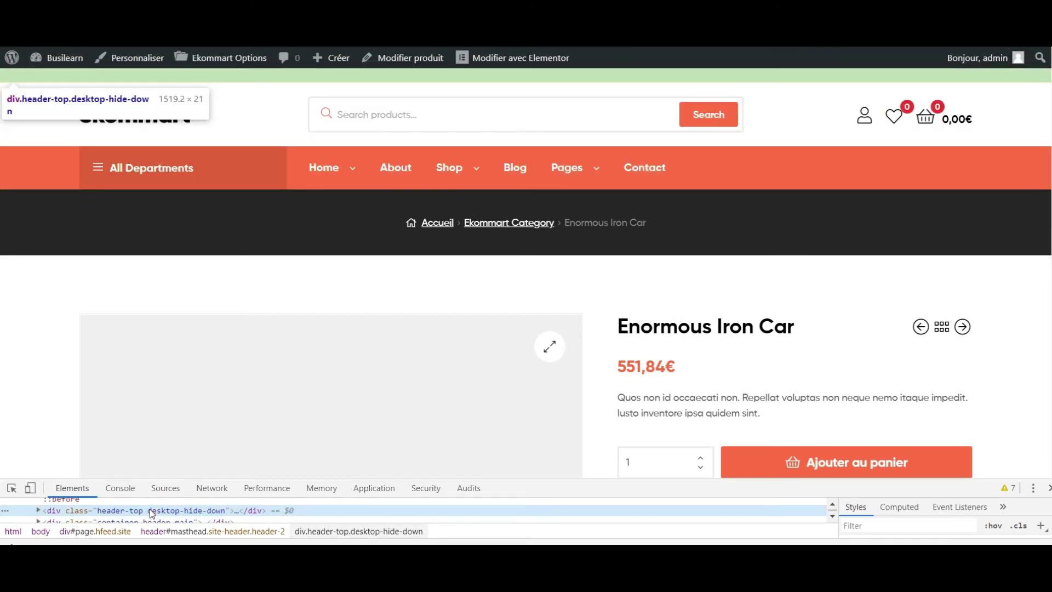
drag(559, 417, 569, 305)
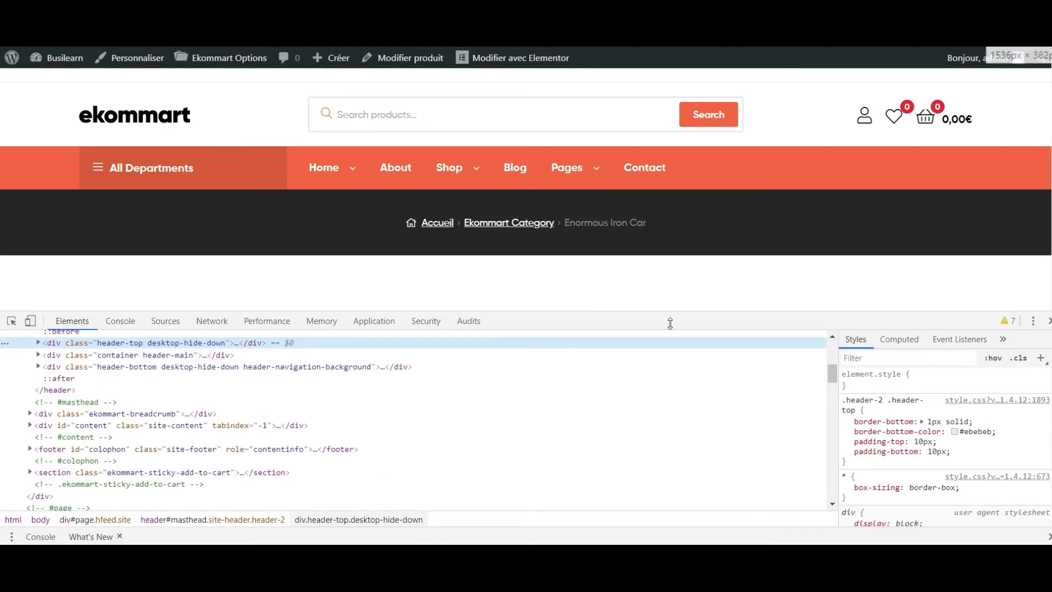
- Add the inline style "display: none" to the header-top desktop-hide-down div
click(907, 389)
text(display: )
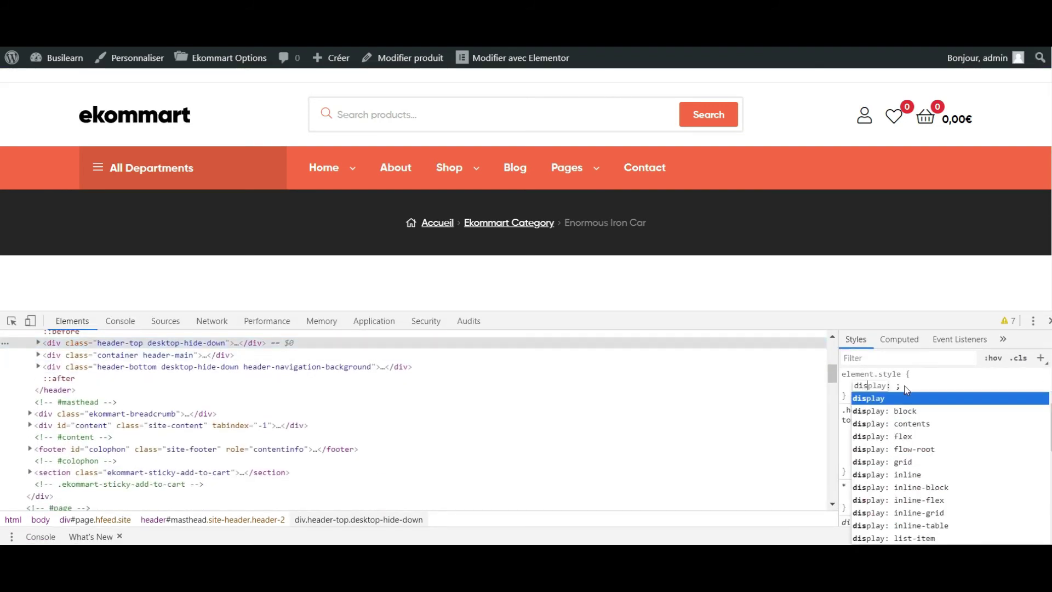
text(none)
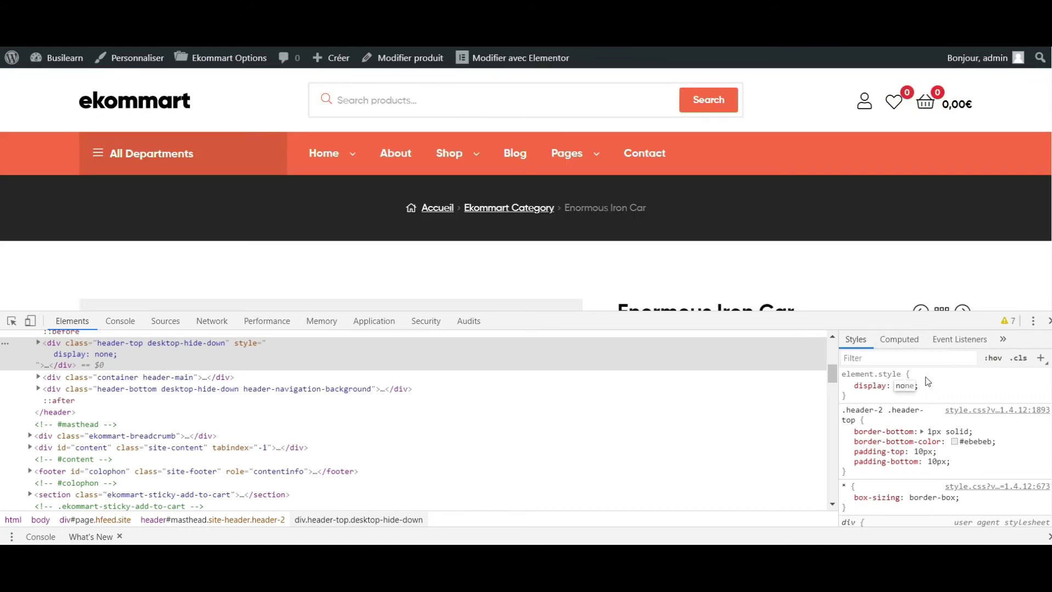
- Remove the none value from the header-top div's display property and close the developer tools
key(BackSpace)
key(BackSpace)
key(BackSpace)
key(BackSpace)
key(shift+Tab)
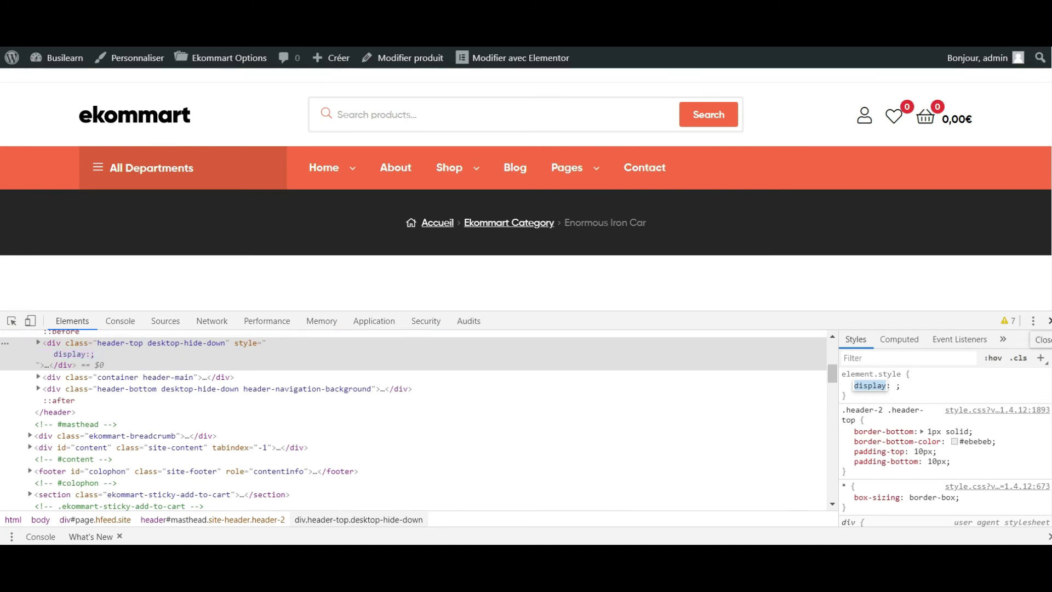
click(1048, 321)
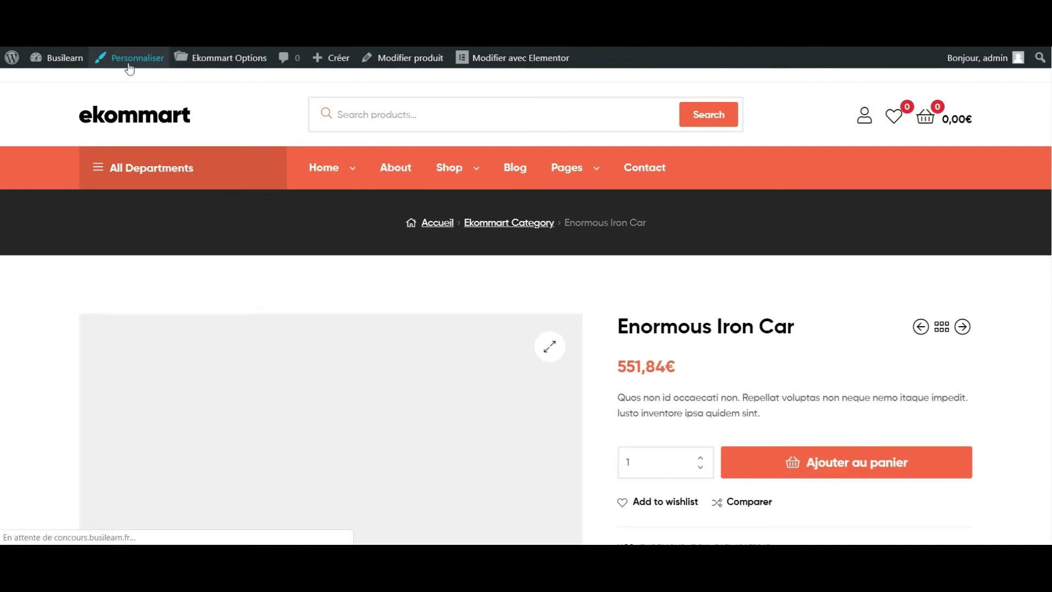
- Open the customizer's additional CSS editor (CSS additionnel) for a look, then leave the customizer
mouse_move(98, 279)
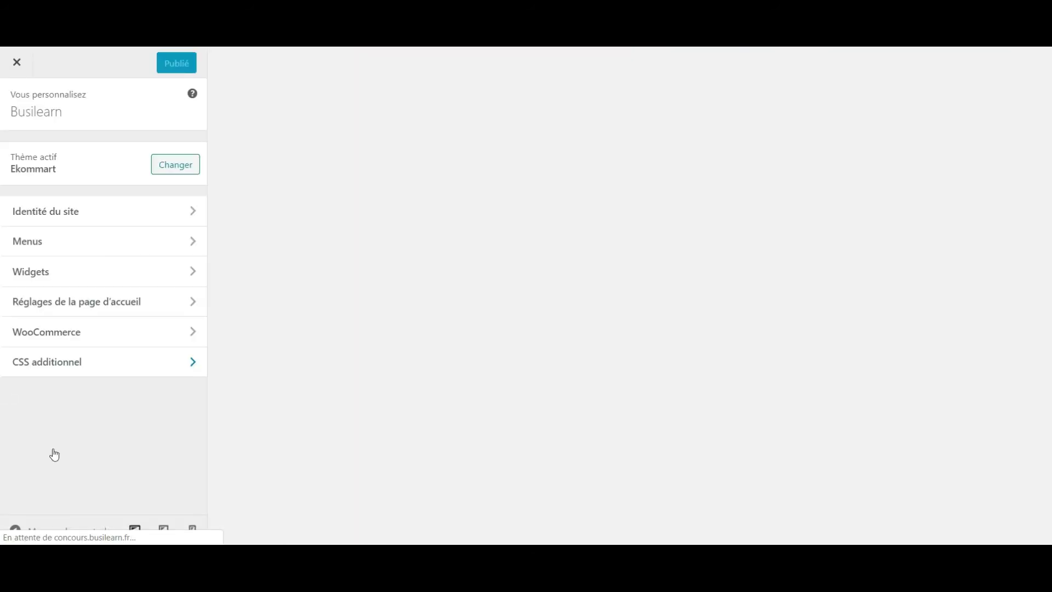
click(110, 363)
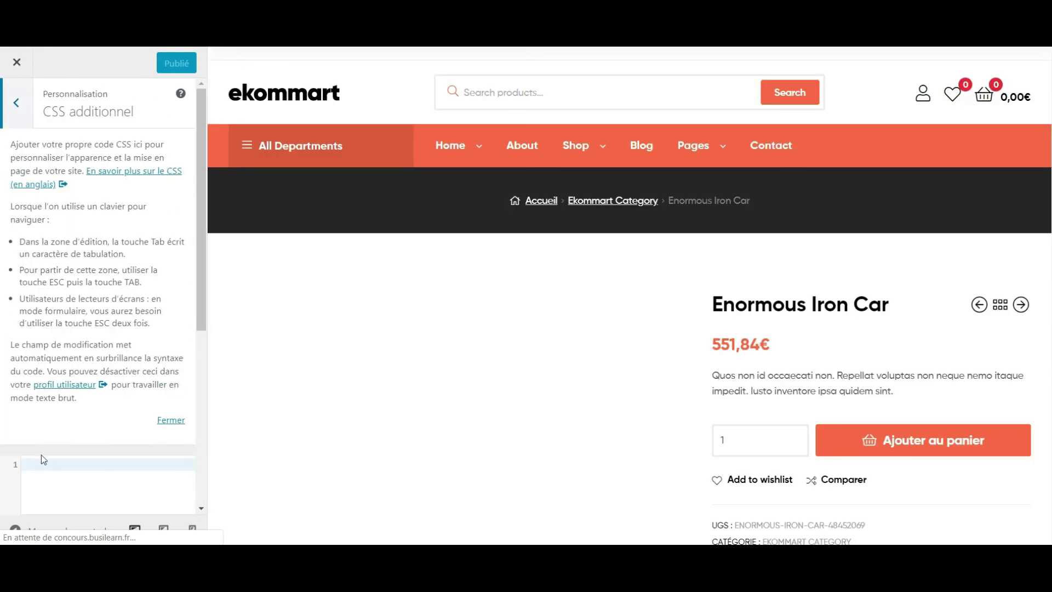
click(17, 73)
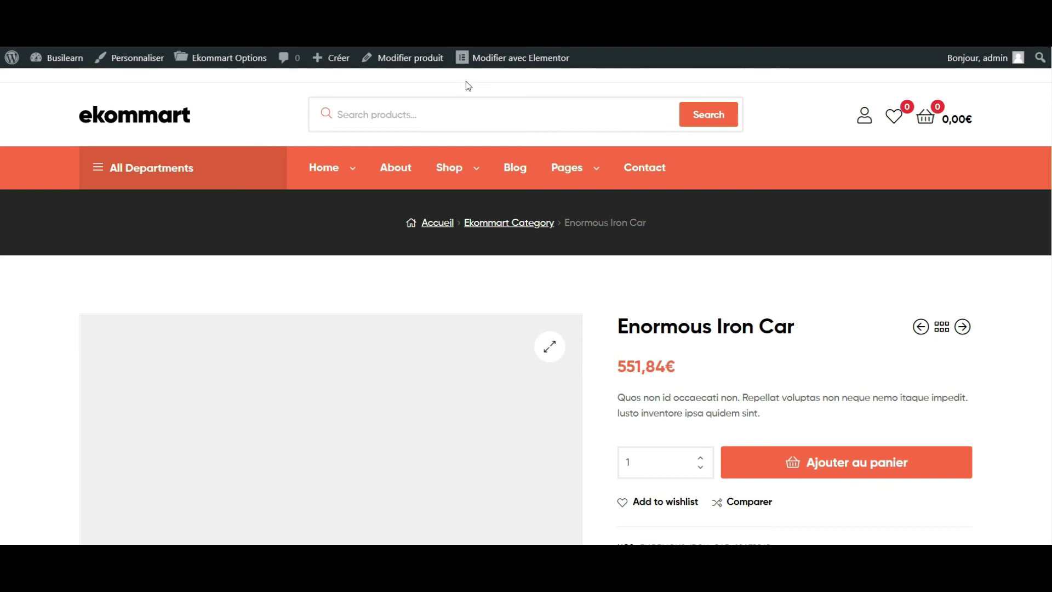
- Look over the Enormous Iron Car product page from the header down to its lower sections and return to its start
scroll(615, 324, down, 4)
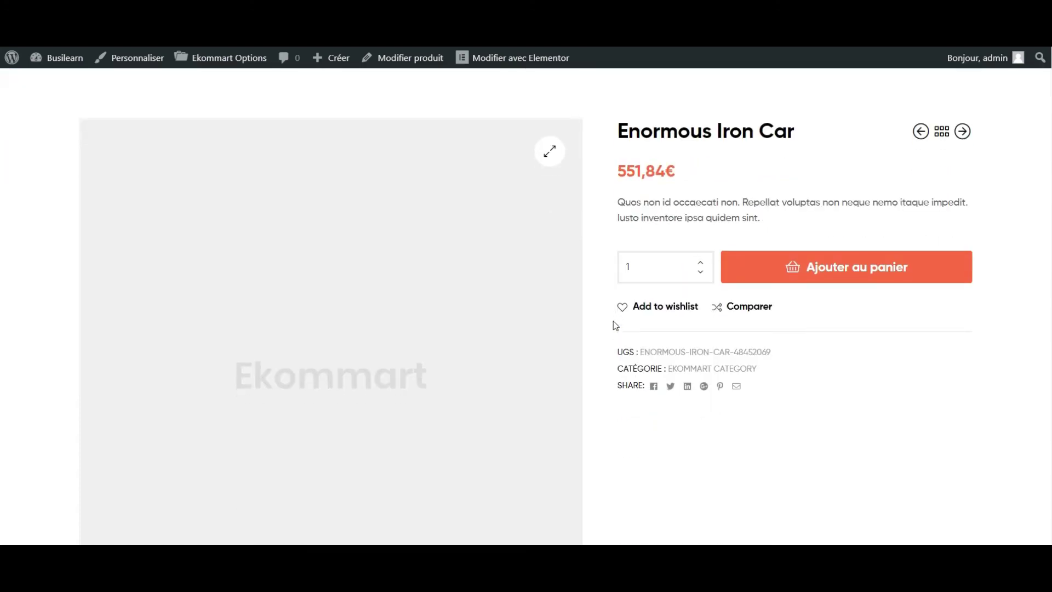
scroll(613, 321, down, 7)
scroll(776, 351, down, 5)
key(Home)
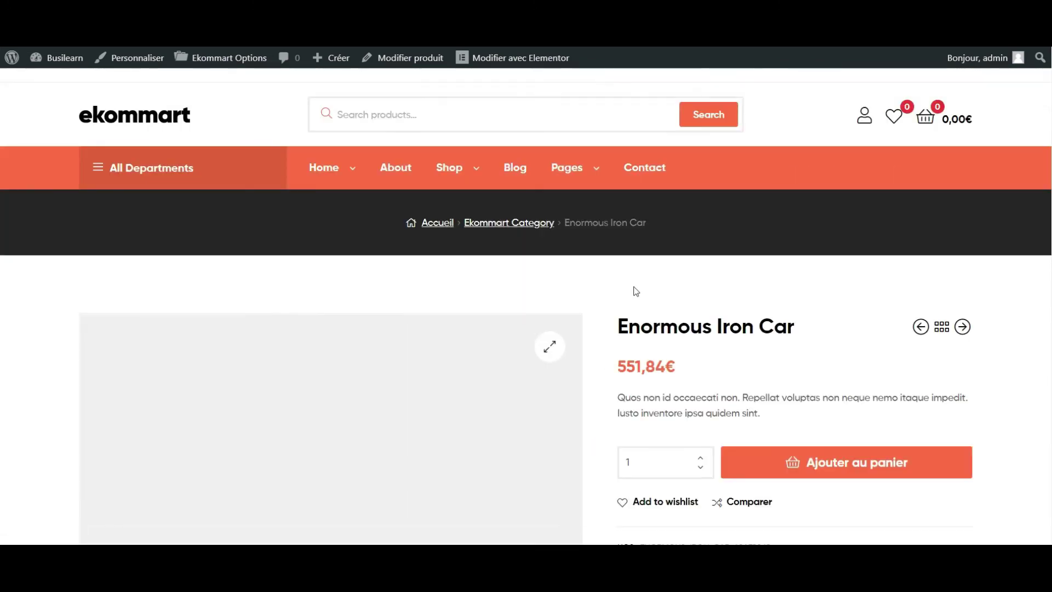
- Open the store's home page and look through the promo banners and service features down to Best Sellers
click(95, 122)
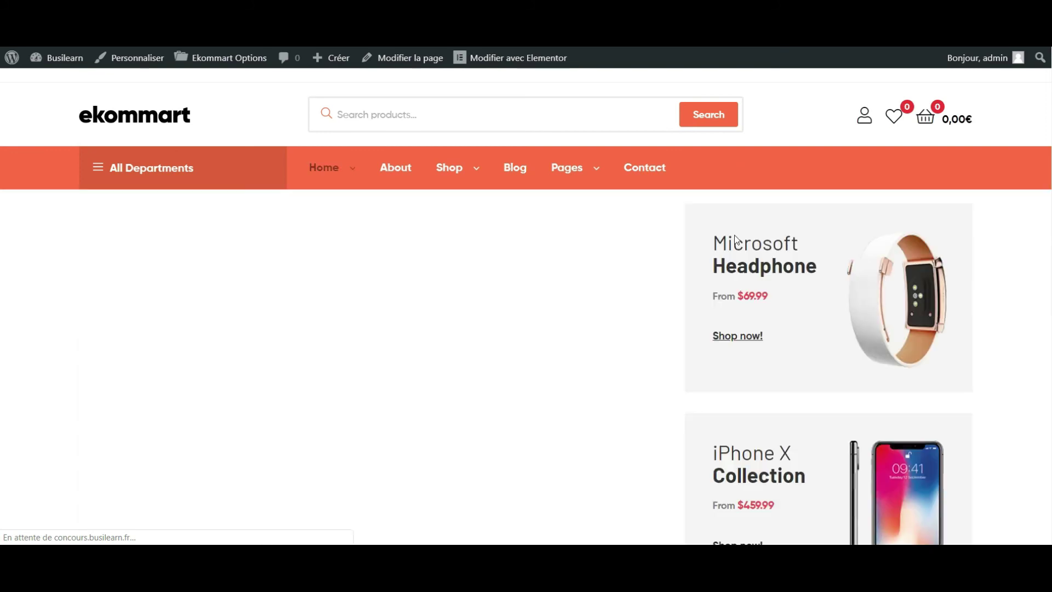
scroll(740, 237, down, 5)
scroll(743, 239, down, 3)
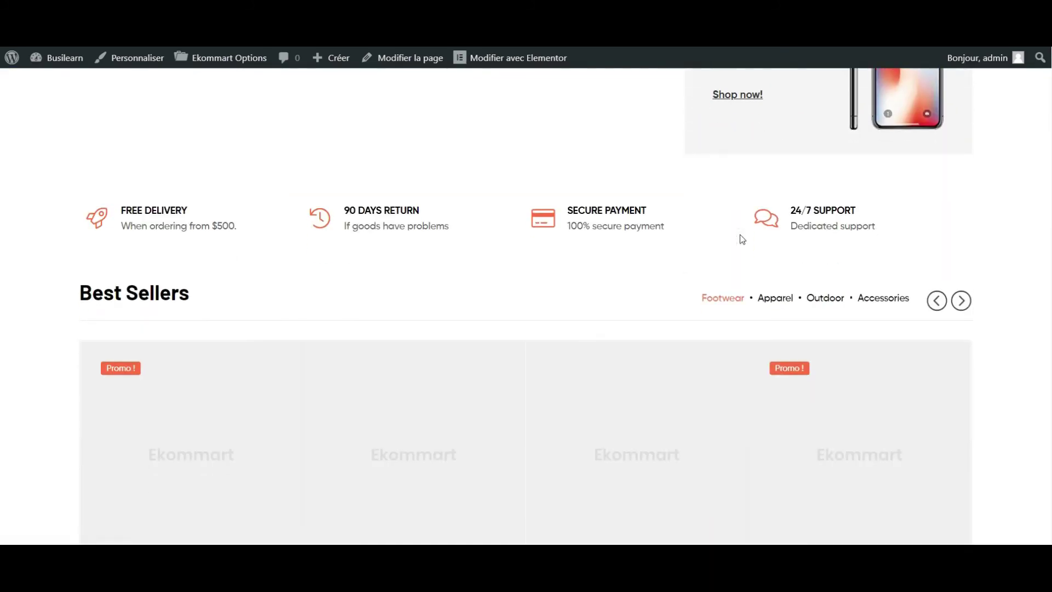
scroll(505, 312, down, 3)
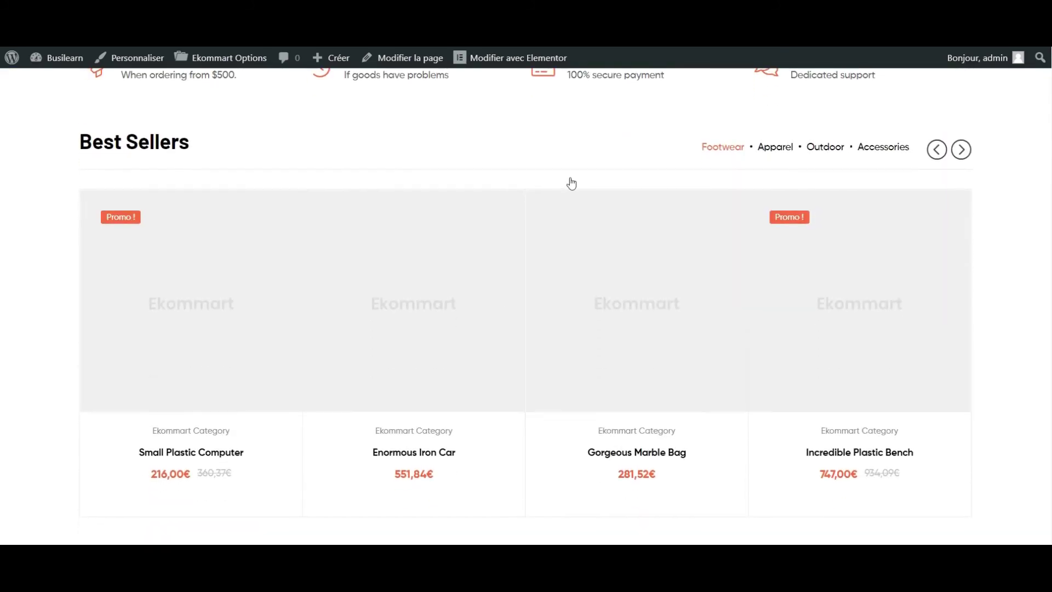
mouse_move(516, 58)
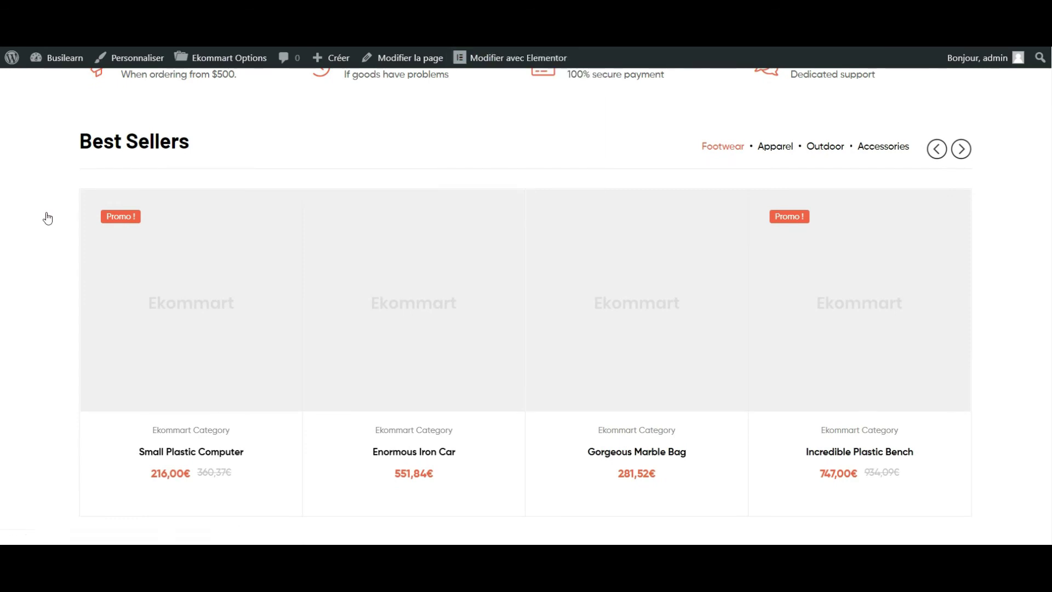
- Set the header style to Header Style 4 in the Ekommart theme options and save the changes
scroll(2, 301, down, 3)
scroll(1, 305, up, 5)
scroll(1, 305, up, 7)
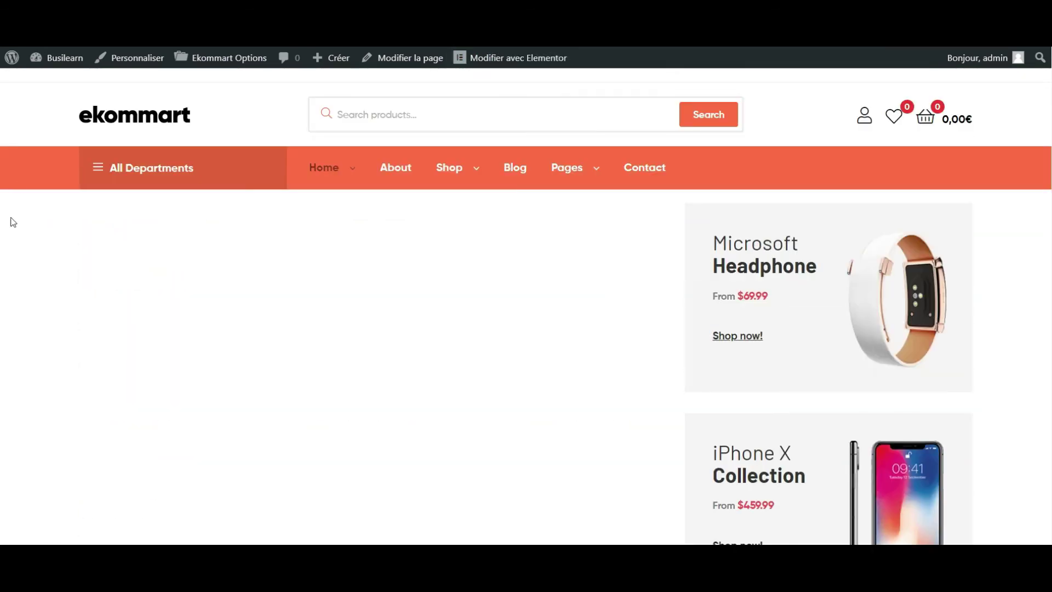
click(226, 58)
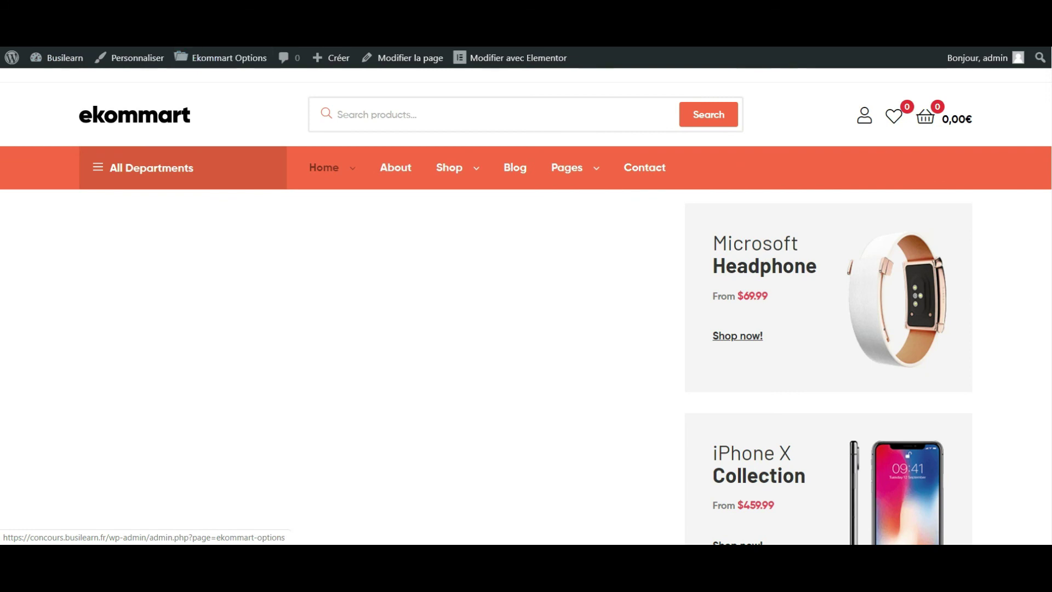
click(587, 172)
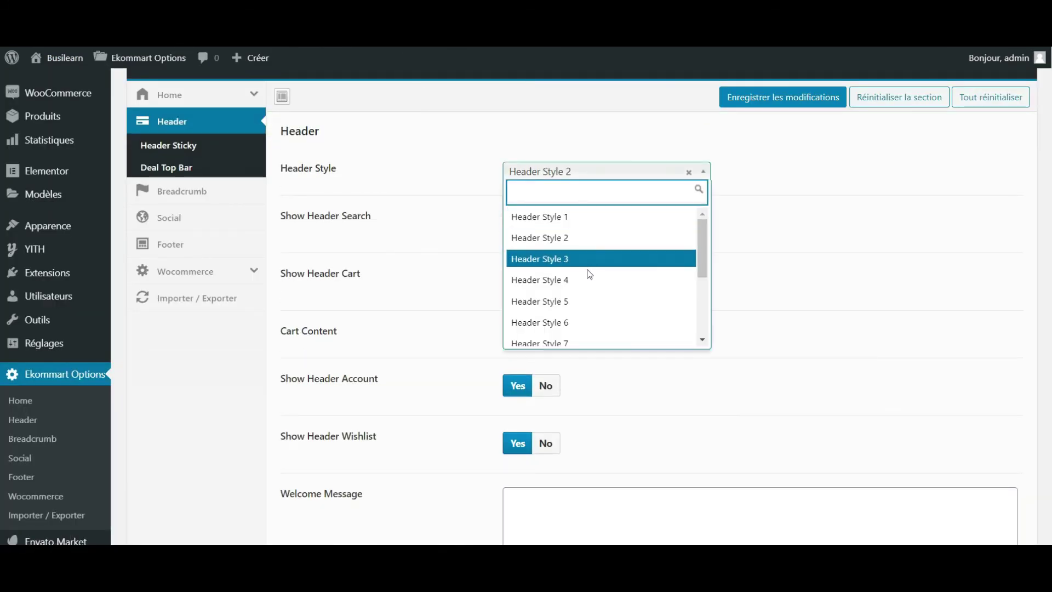
click(586, 282)
click(793, 100)
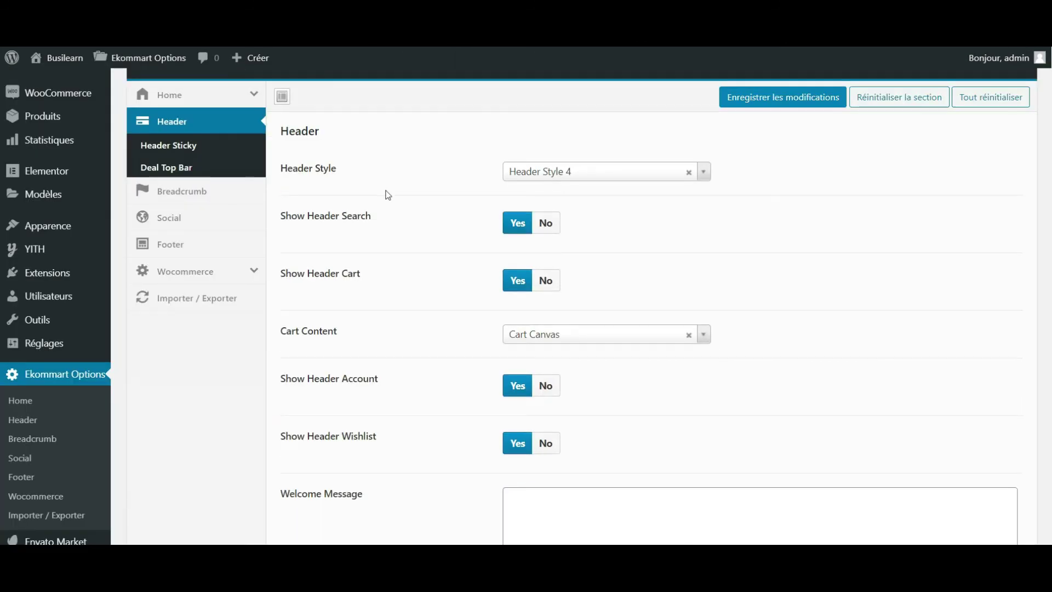
- Enter the header welcome message "Bienvenue sur Ekommart, bénéficiez de 20% de réduction avec le code BIENVENUE" and save the changes
scroll(458, 411, down, 5)
click(602, 306)
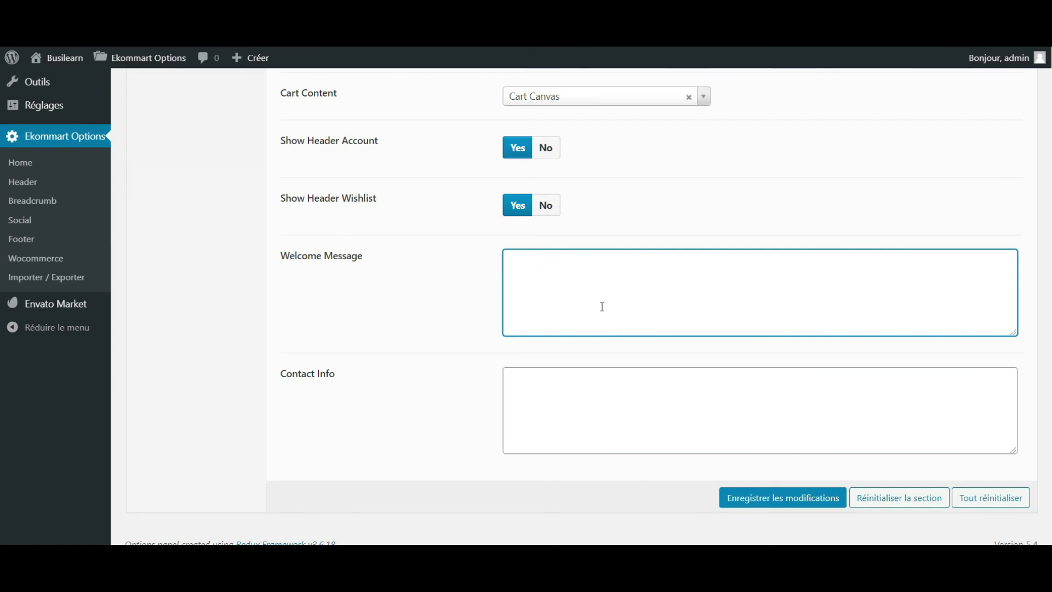
text(Bienvenue sur Ekommart, béné)
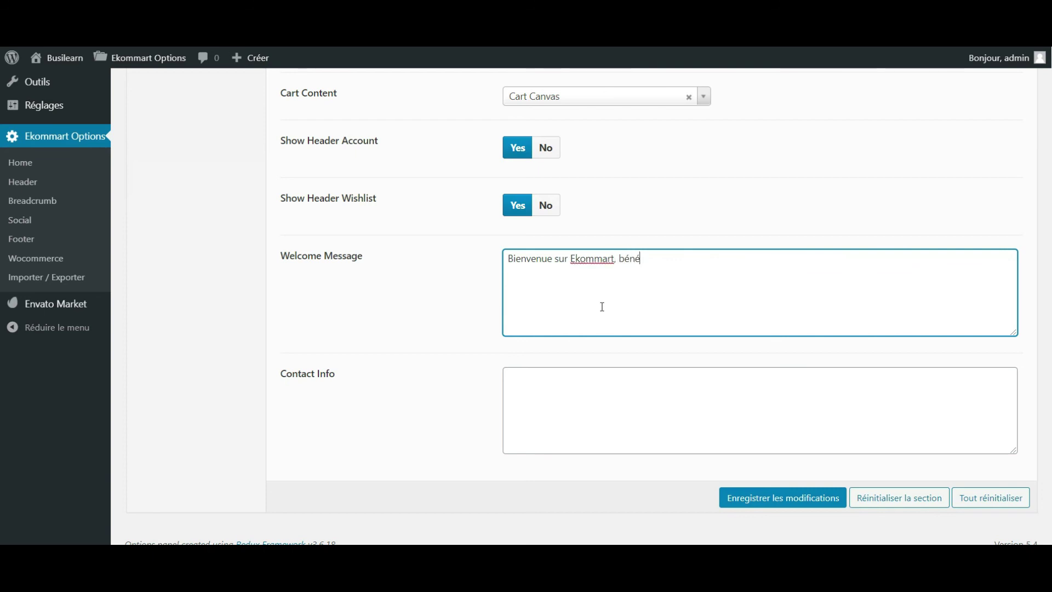
text(ficiez de 20% de réduction ave)
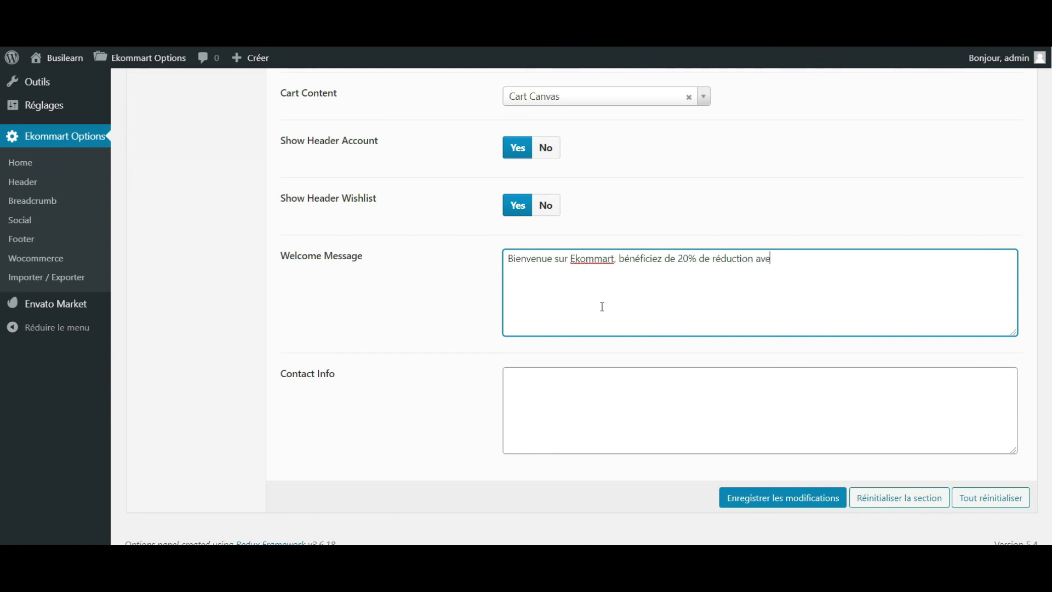
text(c le code BIENVENUE)
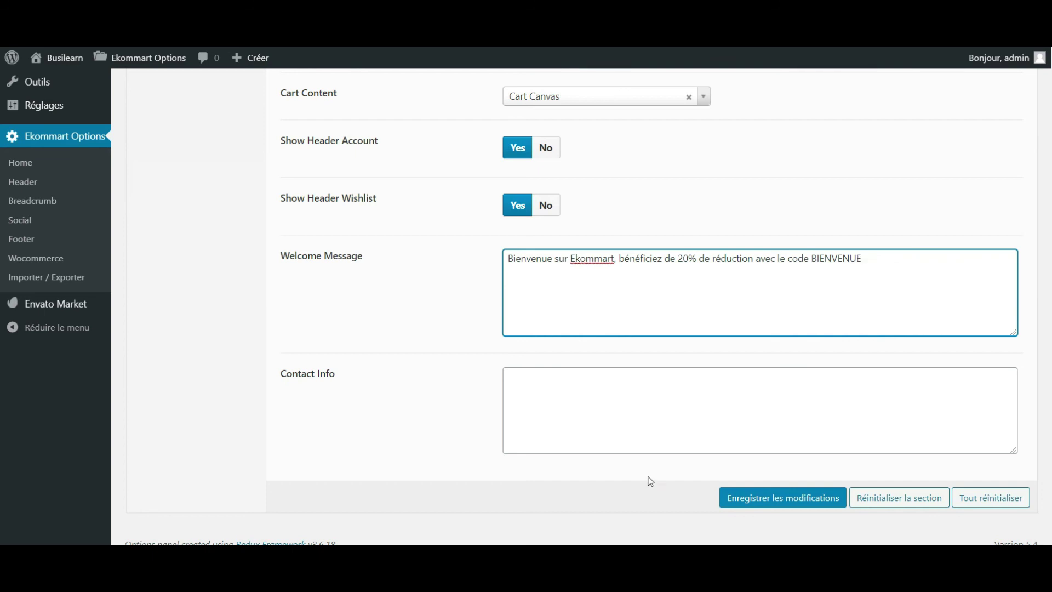
click(737, 498)
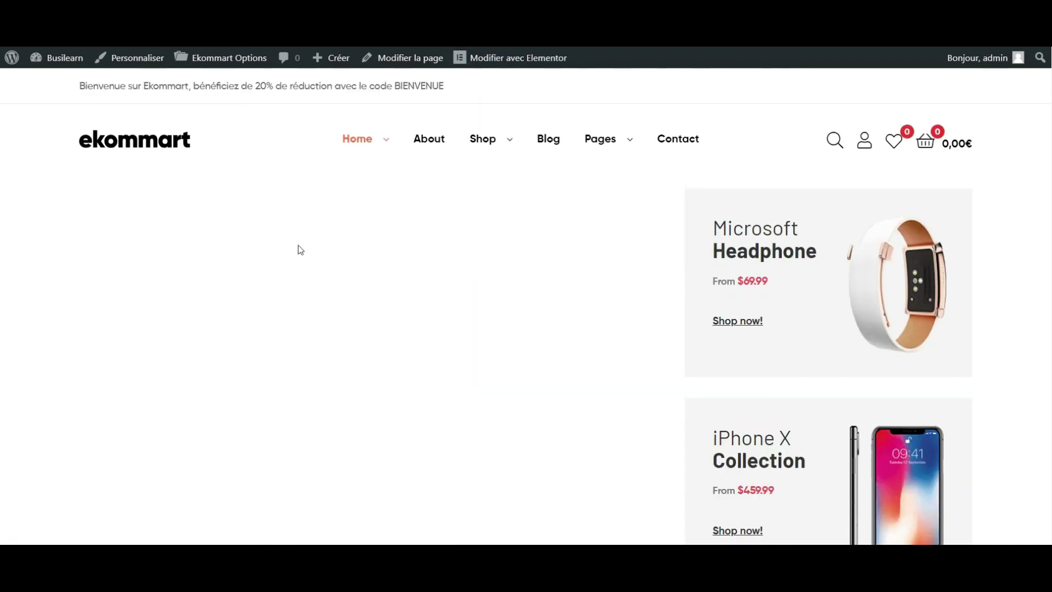
- Check the storefront home page with the new header and welcome message, looking through Best Sellers and the promo banners, and return to the header
scroll(298, 245, down, 3)
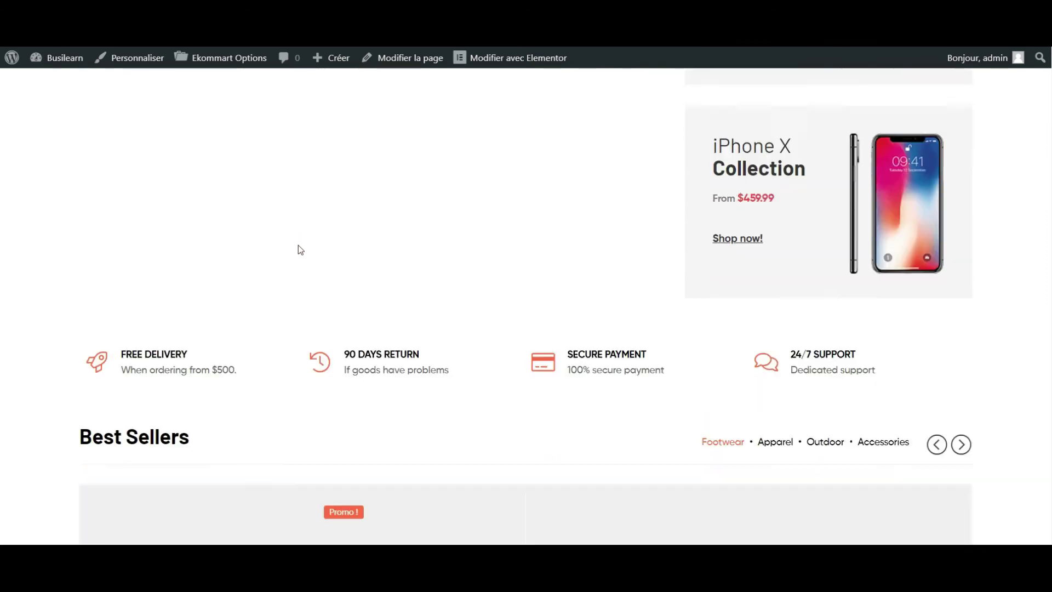
scroll(301, 250, down, 8)
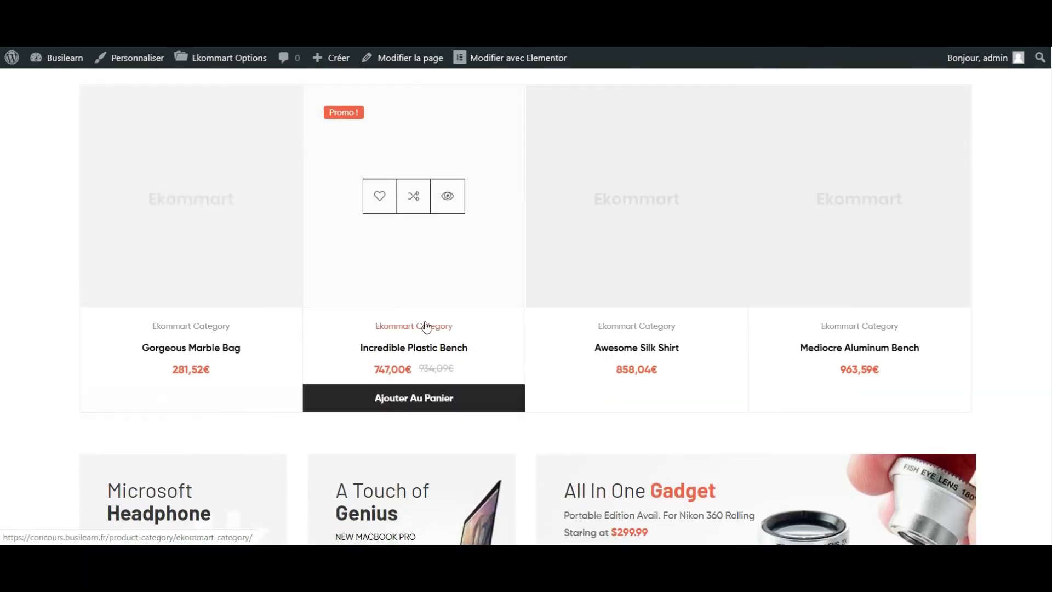
scroll(602, 236, up, 1)
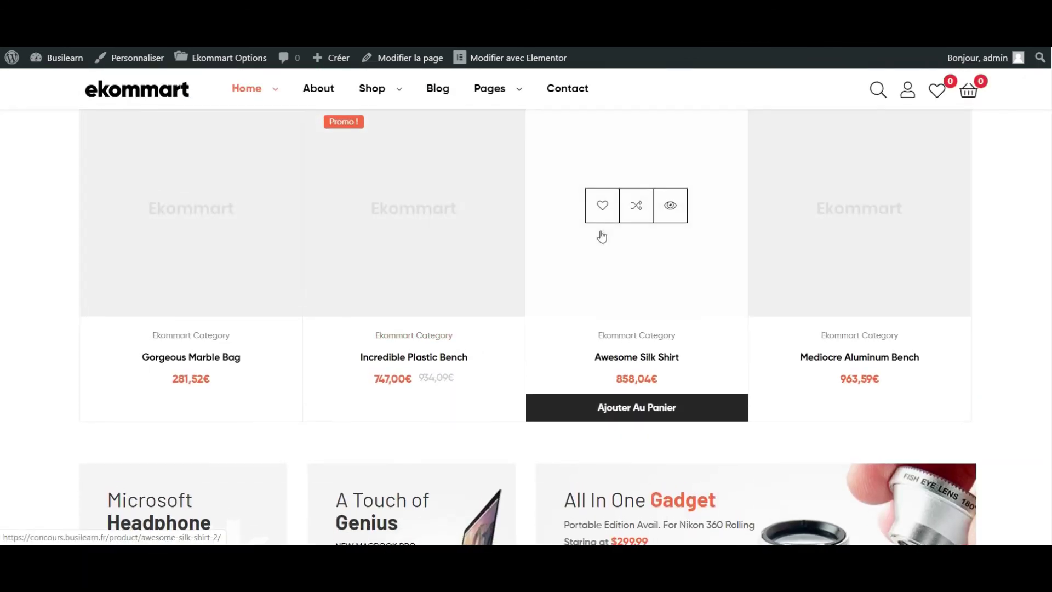
scroll(602, 236, down, 6)
scroll(602, 236, up, 4)
scroll(601, 235, up, 10)
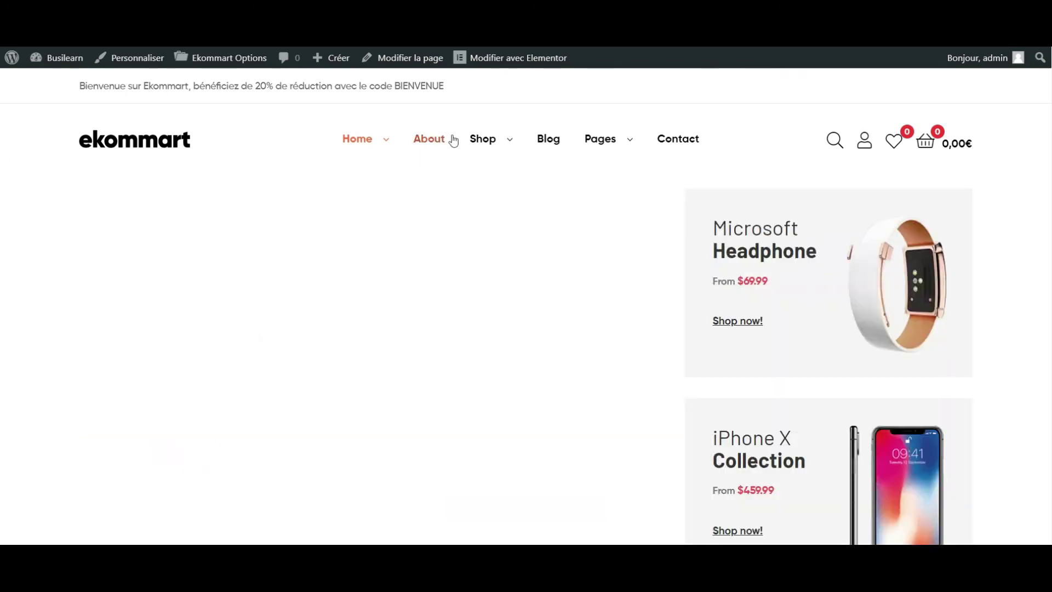
- Preview the header's dropdown menus and examine the home page down to the footer, including the blog section, and back up to the promo banners
mouse_move(485, 144)
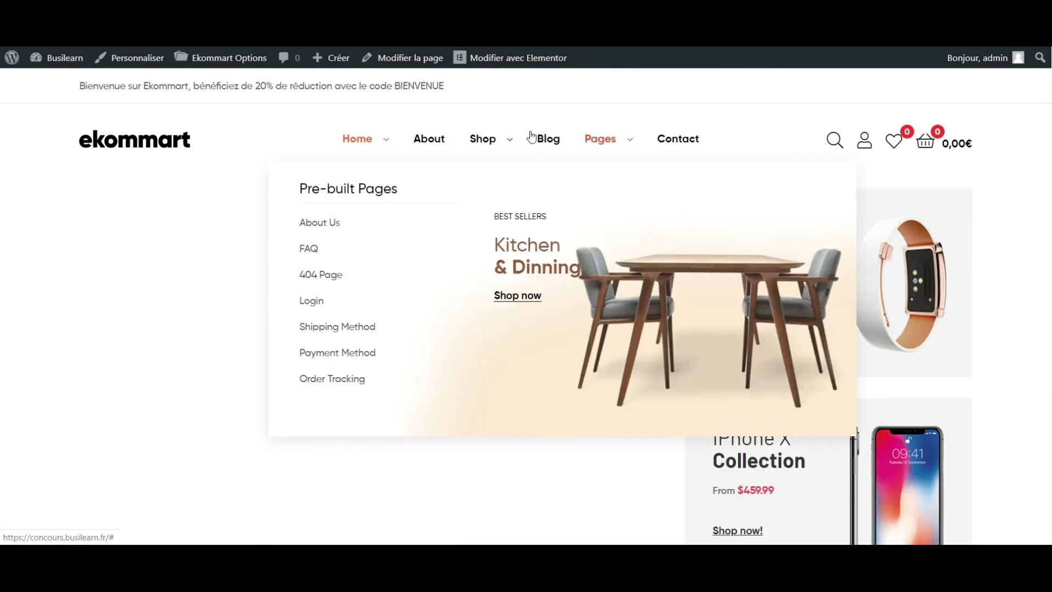
scroll(5, 372, down, 5)
scroll(5, 372, down, 15)
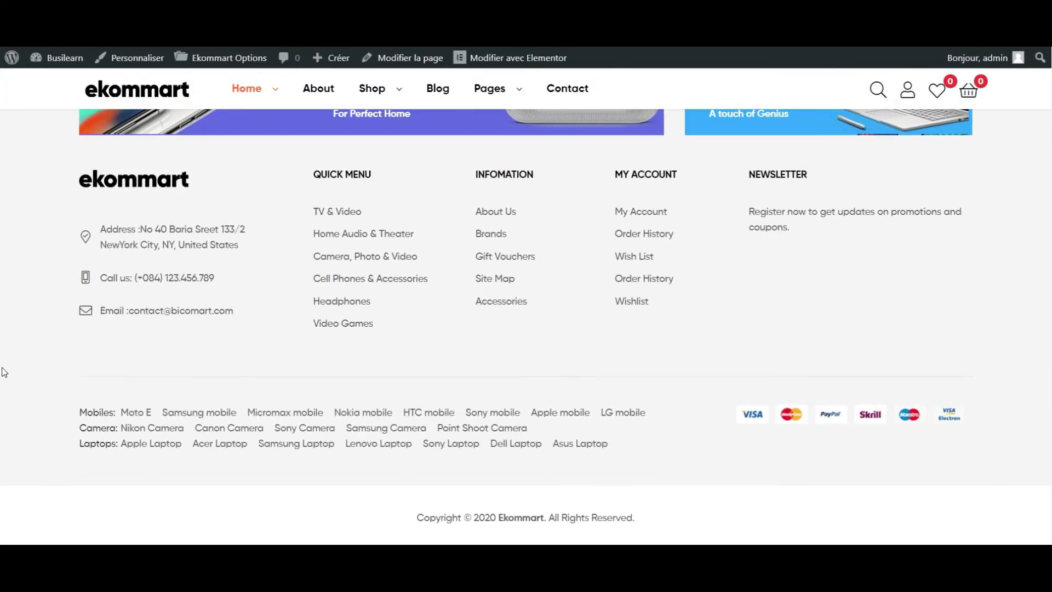
scroll(926, 285, up, 3)
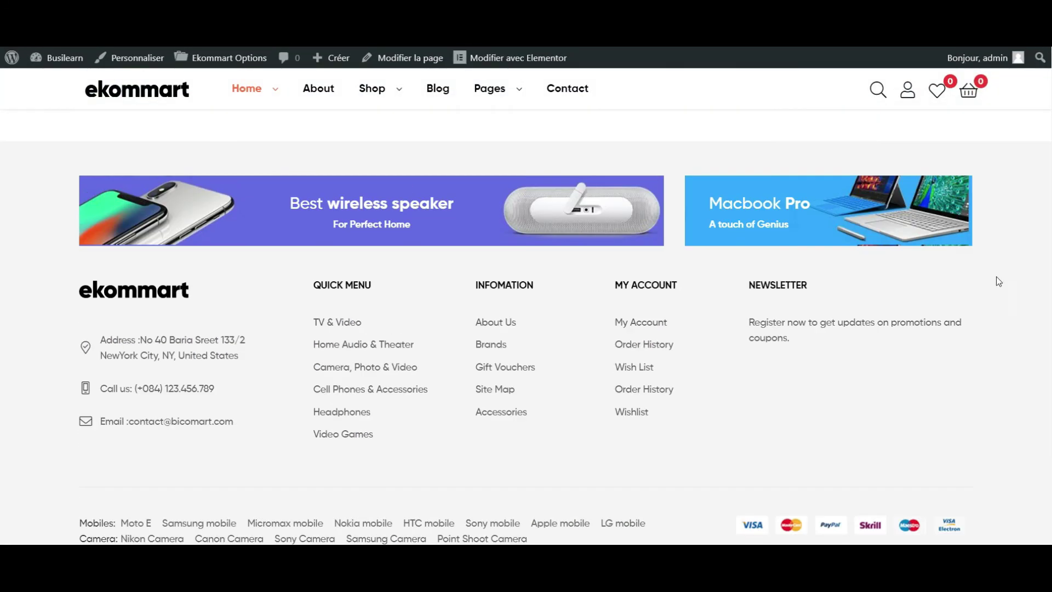
scroll(1025, 274, up, 8)
scroll(1025, 274, up, 1)
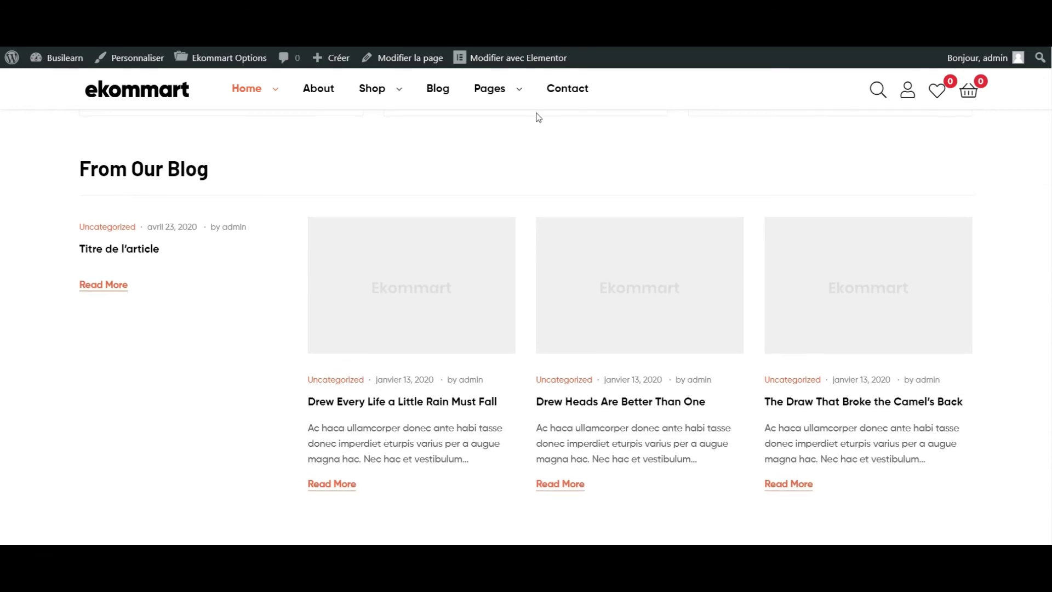
scroll(3, 315, up, 6)
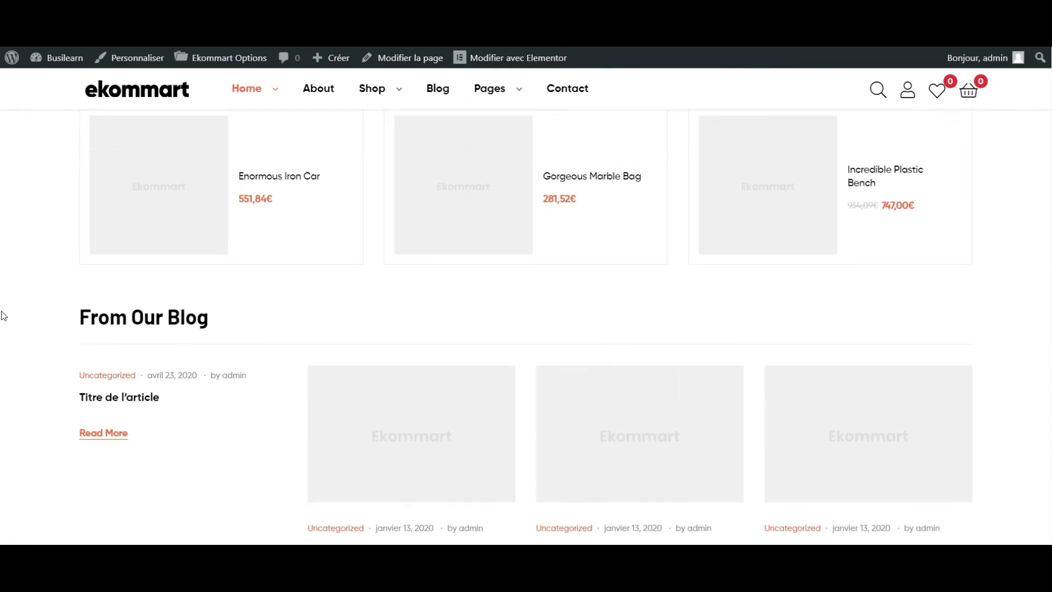
scroll(70, 244, down, 6)
scroll(74, 247, up, 10)
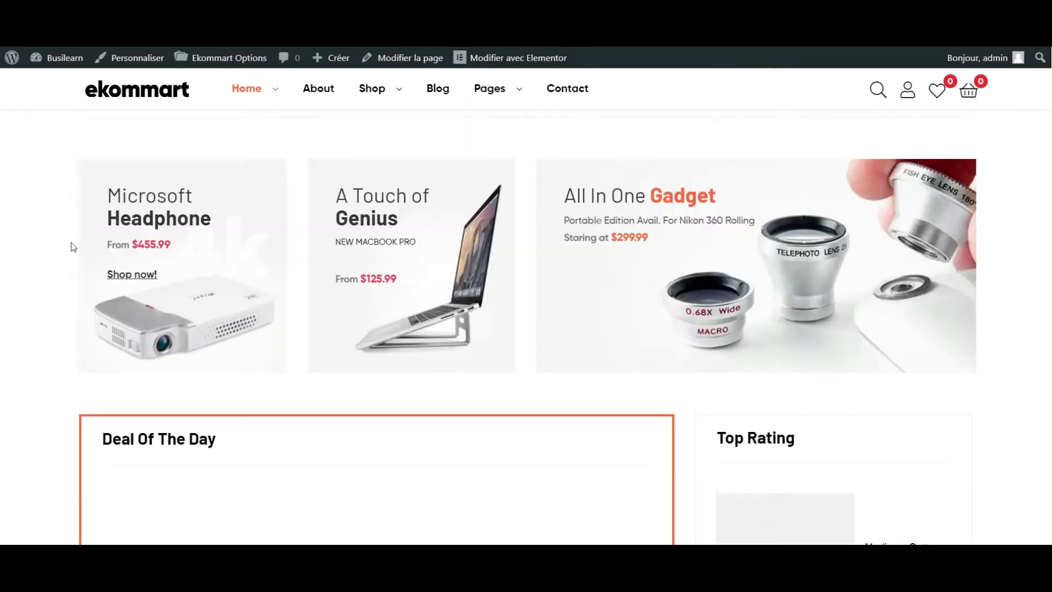